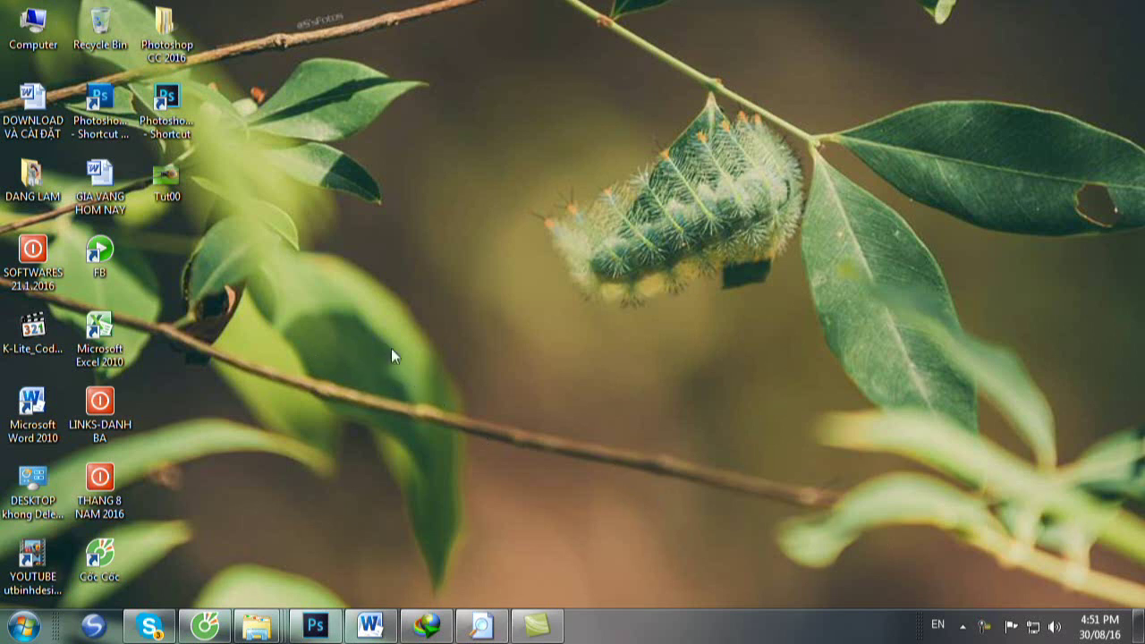
pyautogui.click(167, 101)
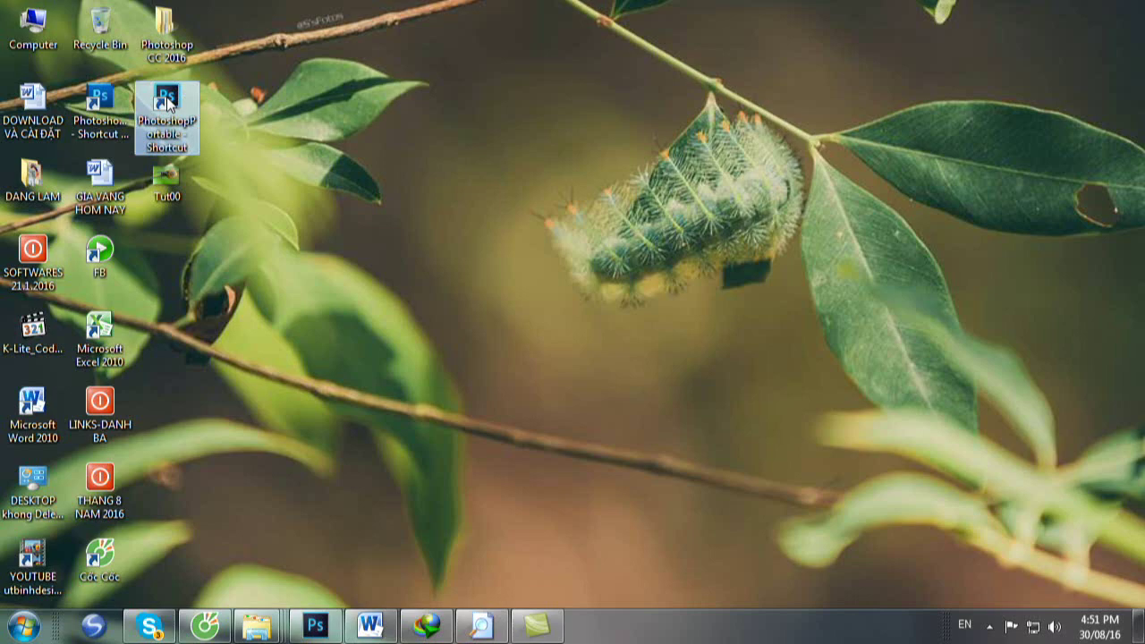
pyautogui.click(315, 627)
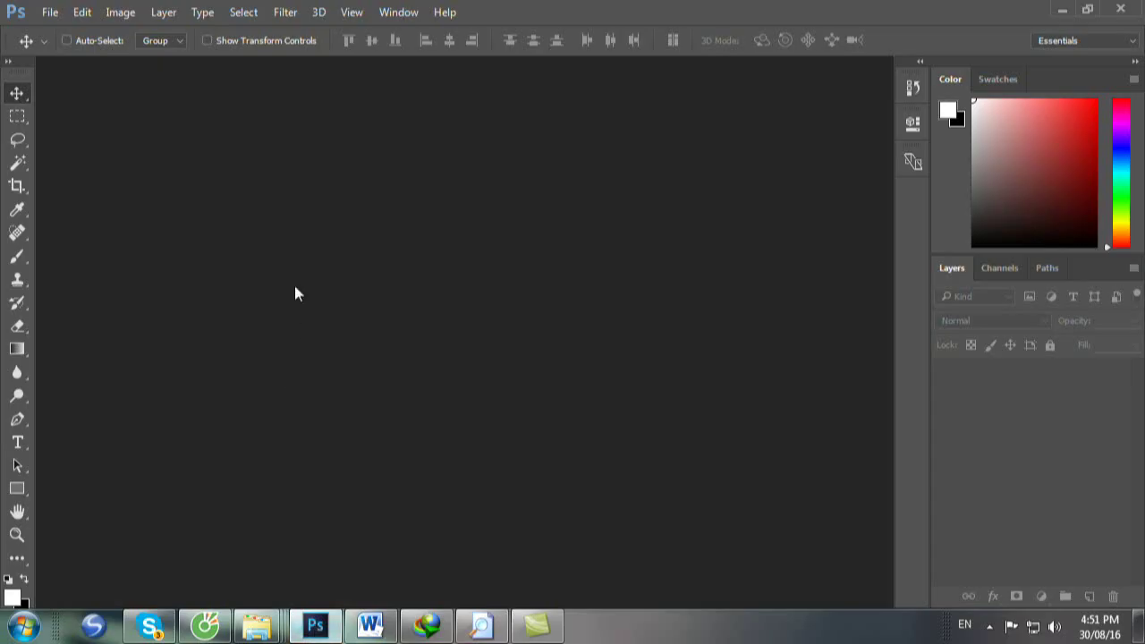
pyautogui.click(445, 15)
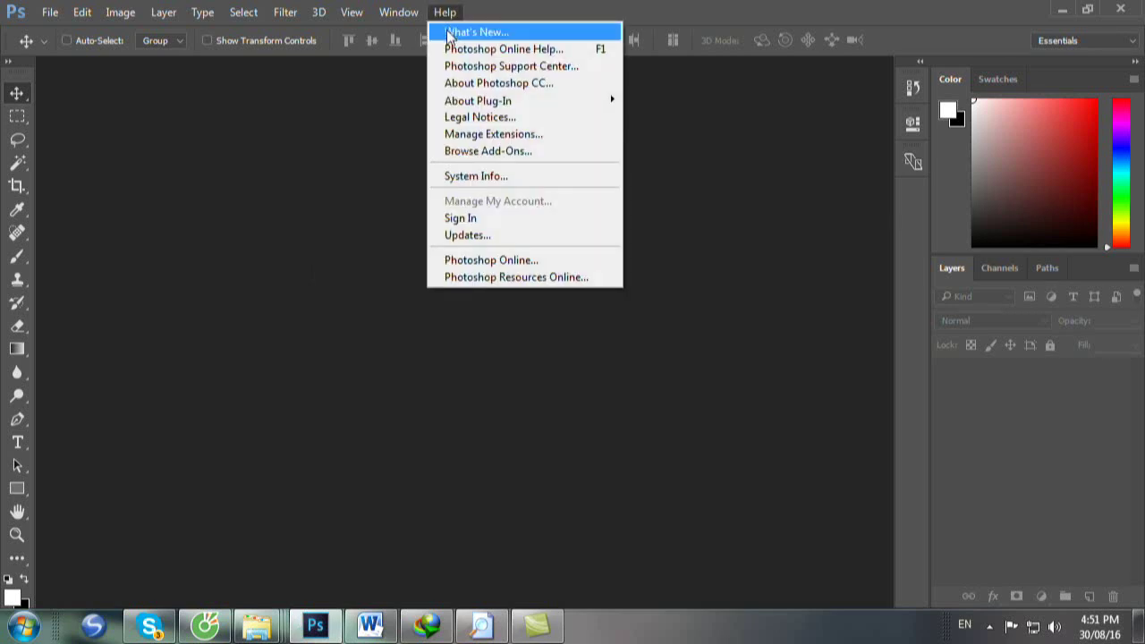
pyautogui.click(1121, 9)
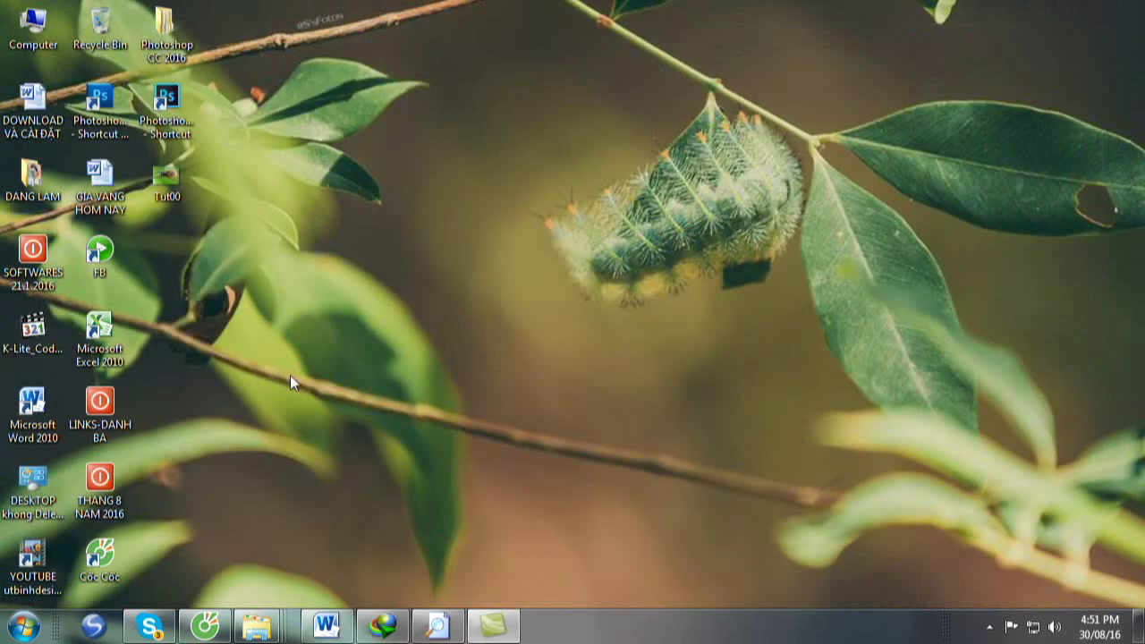
# Launch Photoshop Portable from its desktop shortcut and display the About Photoshop CC version information.
pyautogui.click(166, 98)
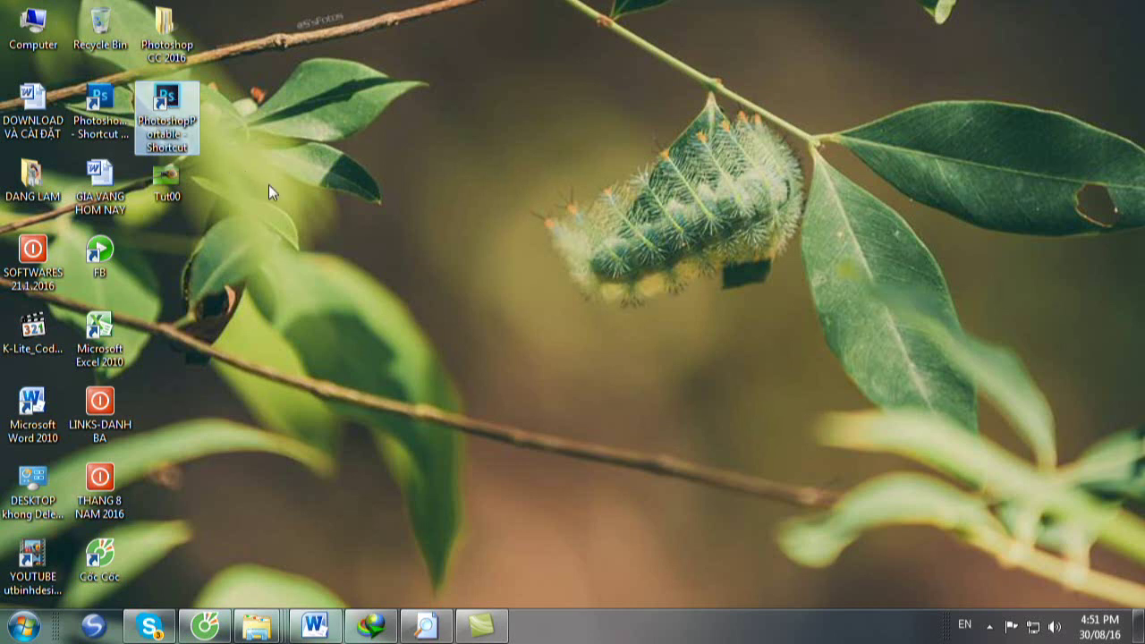
pyautogui.doubleClick(168, 117)
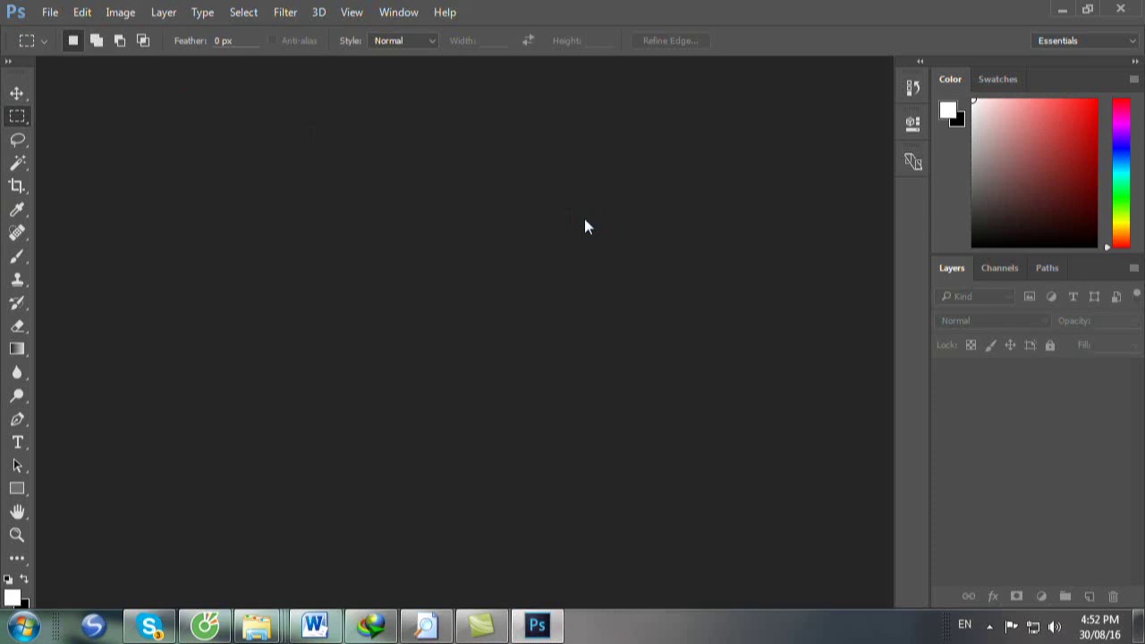
pyautogui.click(447, 16)
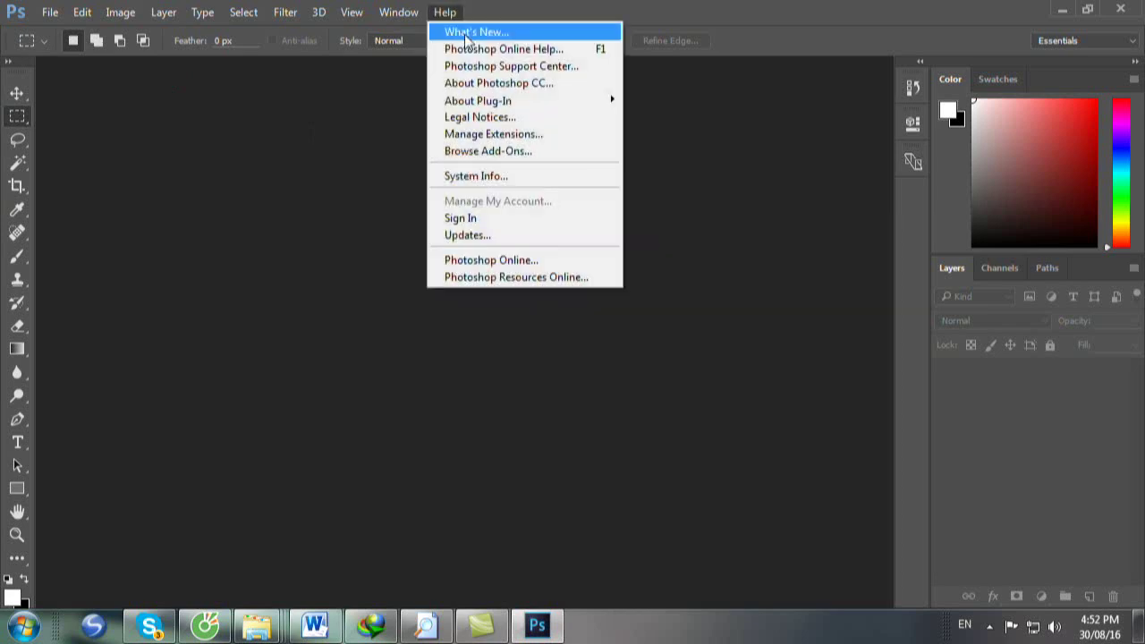
pyautogui.click(512, 82)
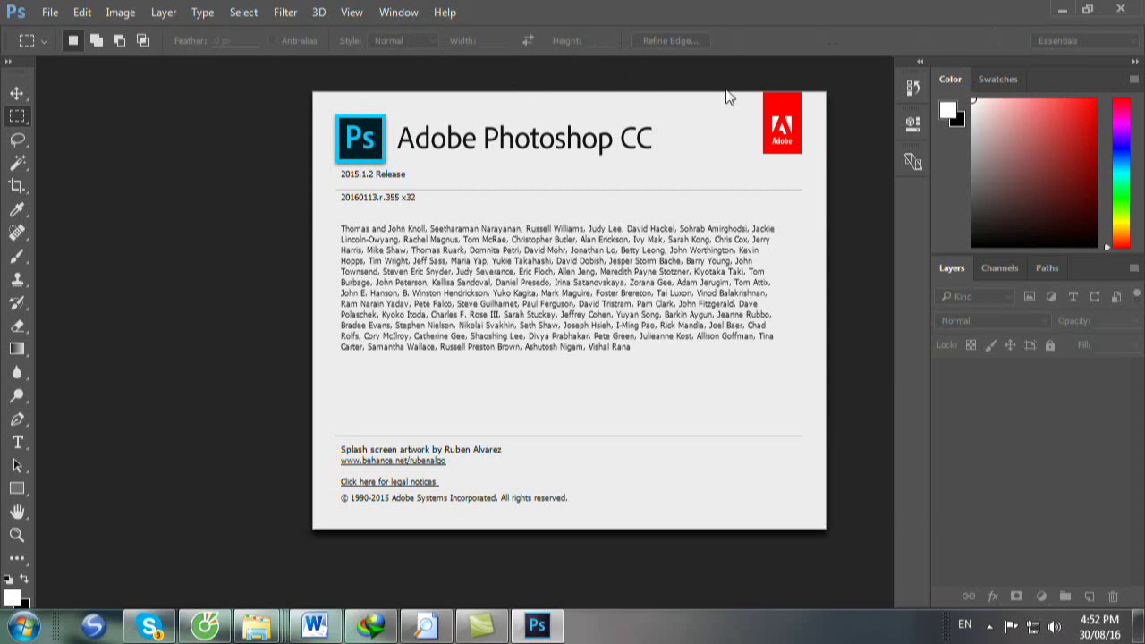
# Open the image Tut00 from the Desktop folder.
pyautogui.click(50, 13)
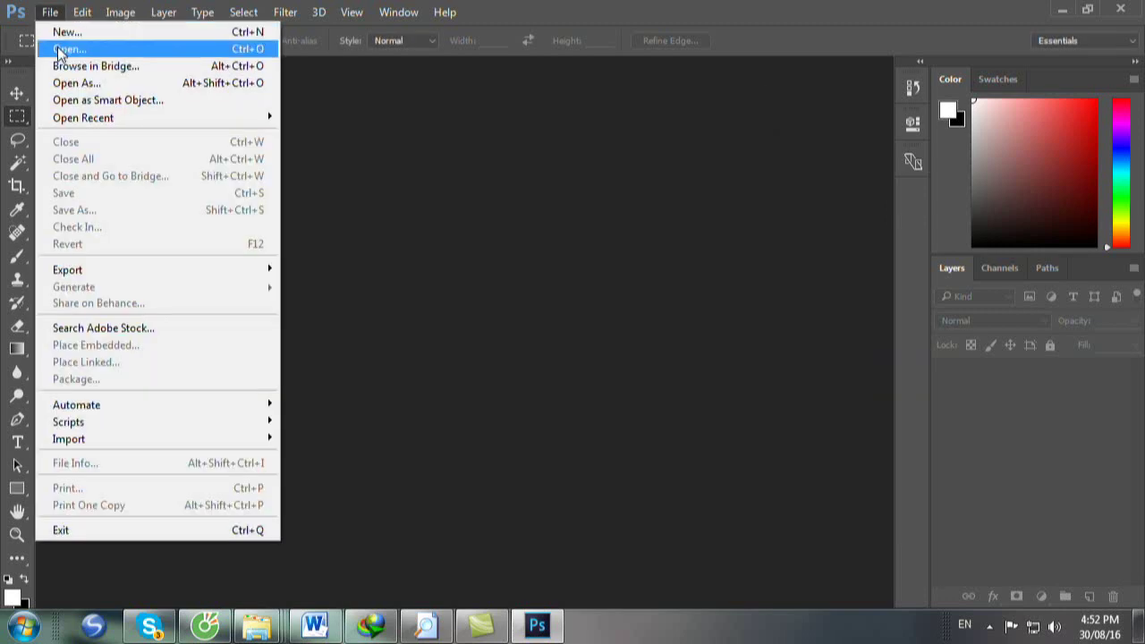
pyautogui.click(59, 51)
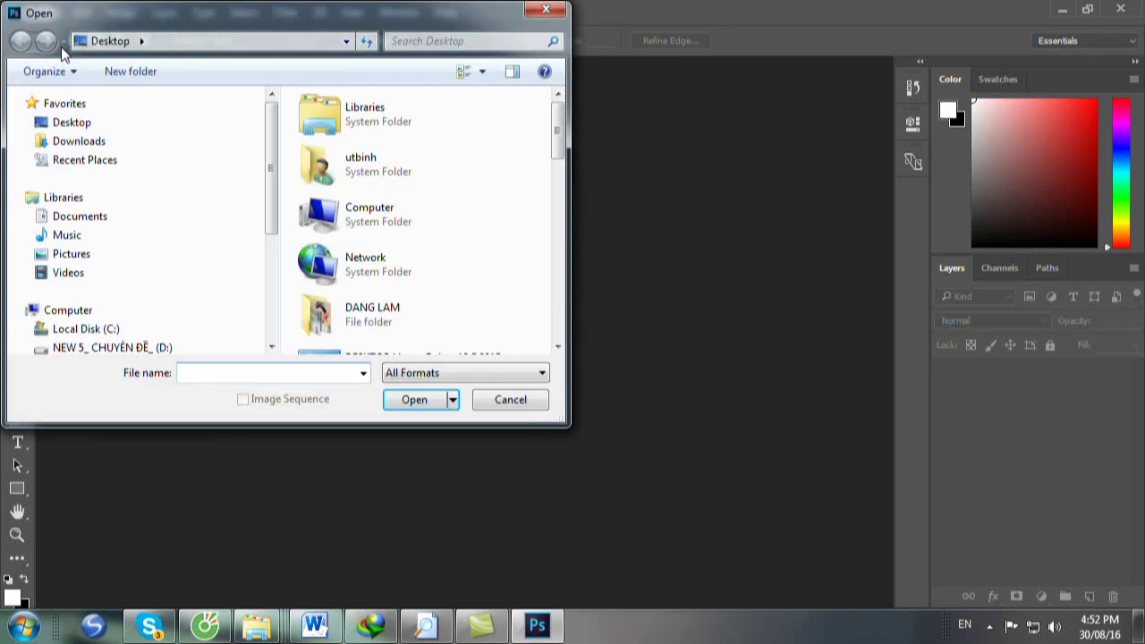
pyautogui.click(77, 122)
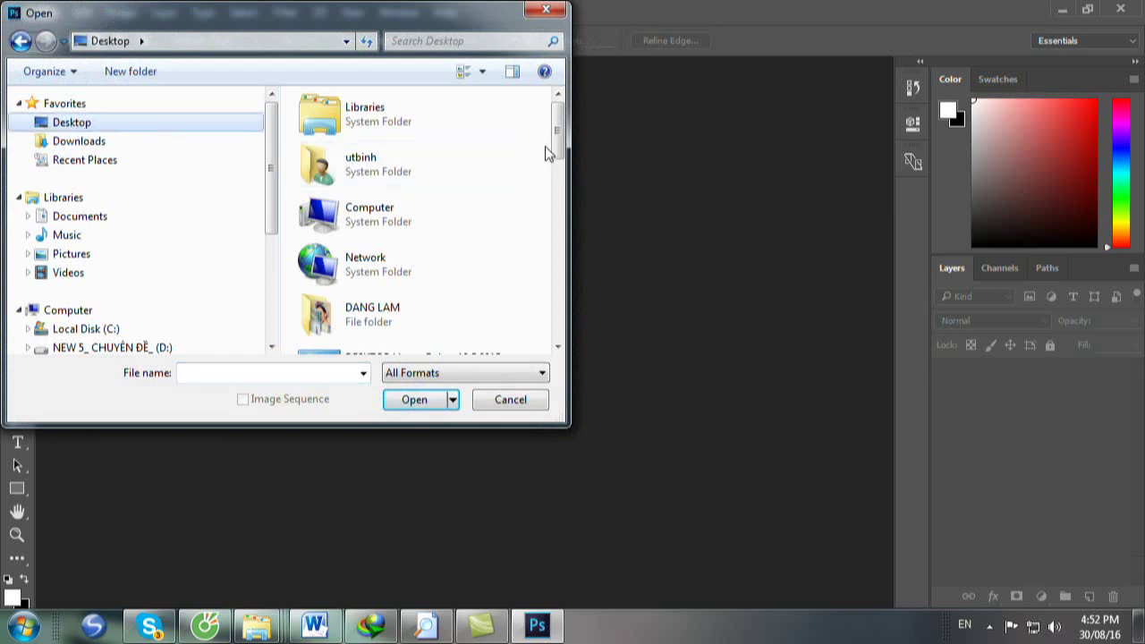
pyautogui.moveTo(556, 147); pyautogui.dragTo(557, 169)
pyautogui.scroll(-5, 557, 169)
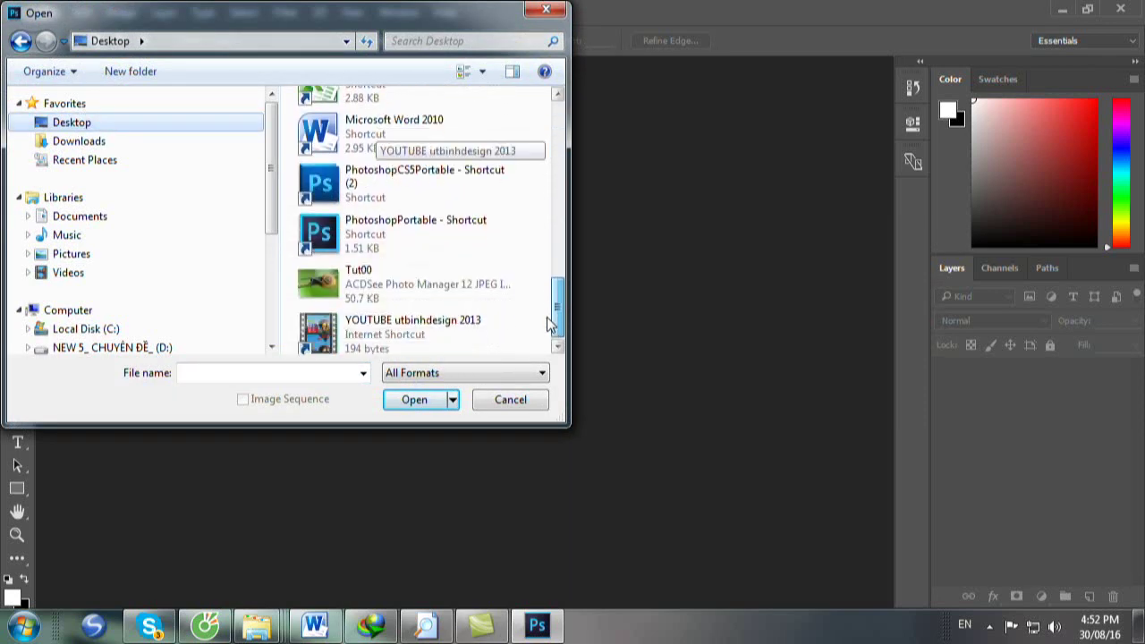
pyautogui.click(397, 304)
pyautogui.click(421, 400)
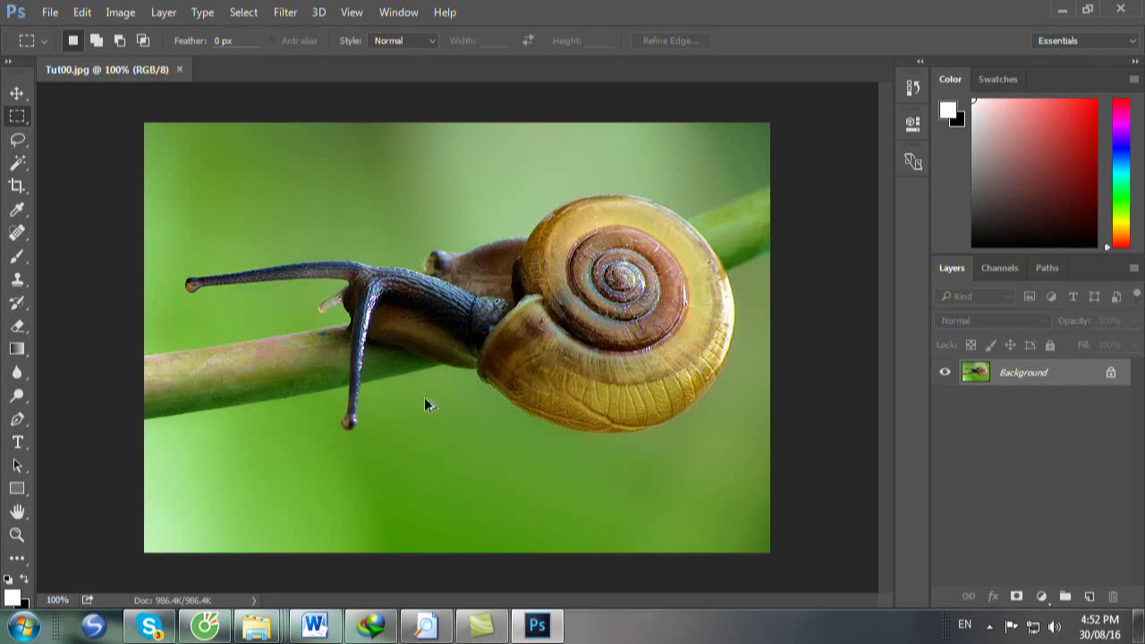
# Add a new empty layer above the Background and select the entire canvas.
pyautogui.hotkey('ctrl', 'shift', 'alt', 'n')
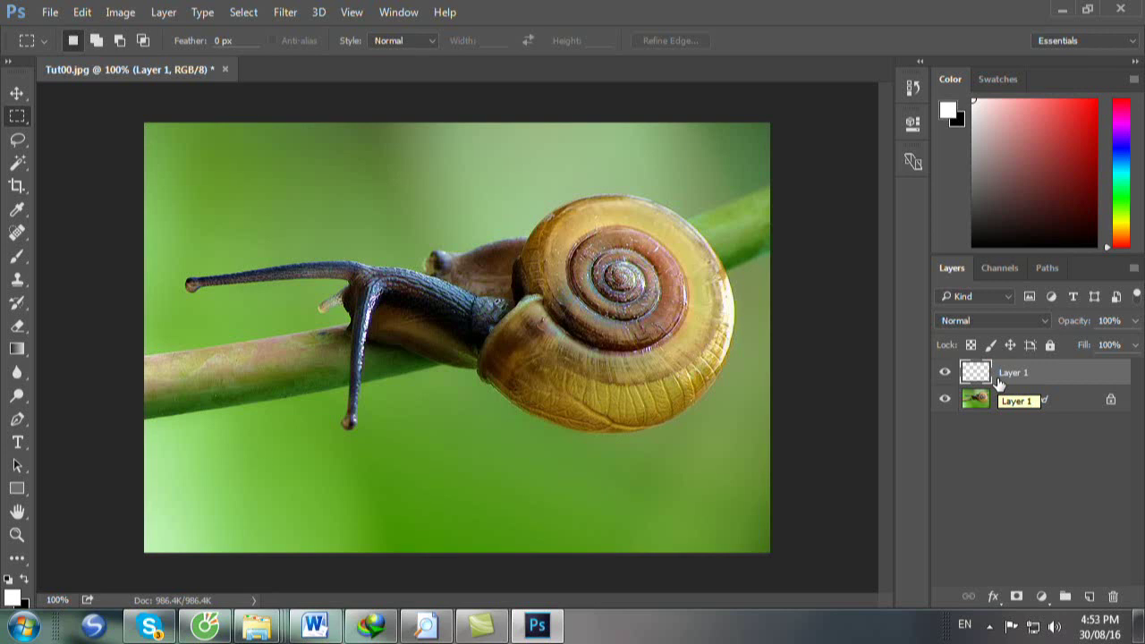
pyautogui.hotkey('ctrl', 'a')
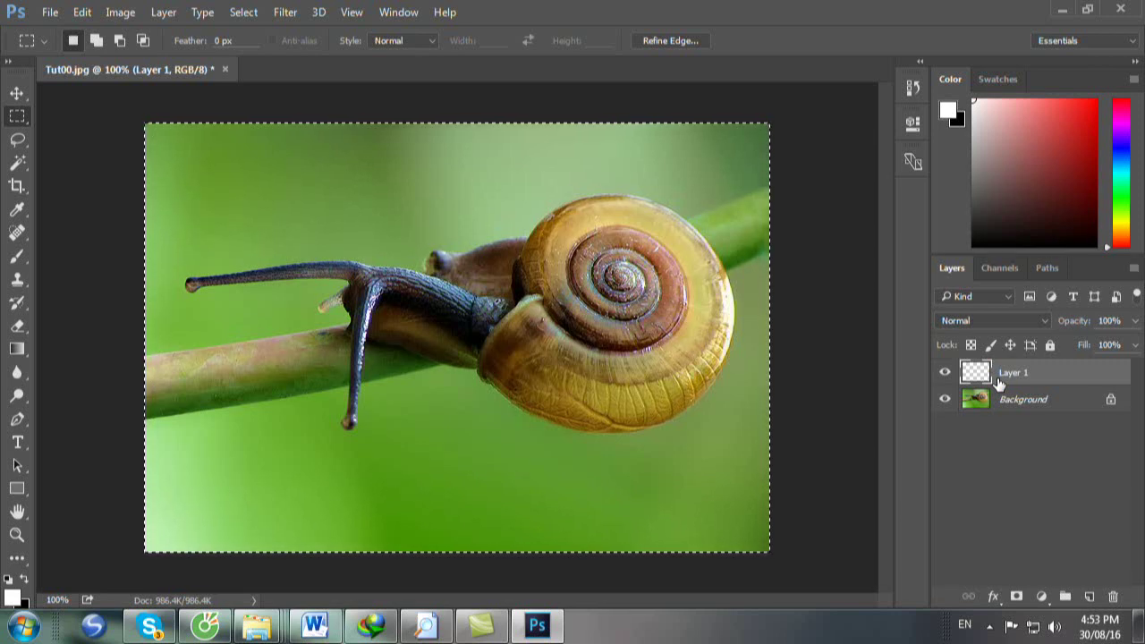
# Reset the colours to default black and white and stroke the canvas selection with a 35 px black line, located Inside.
pyautogui.press('d')
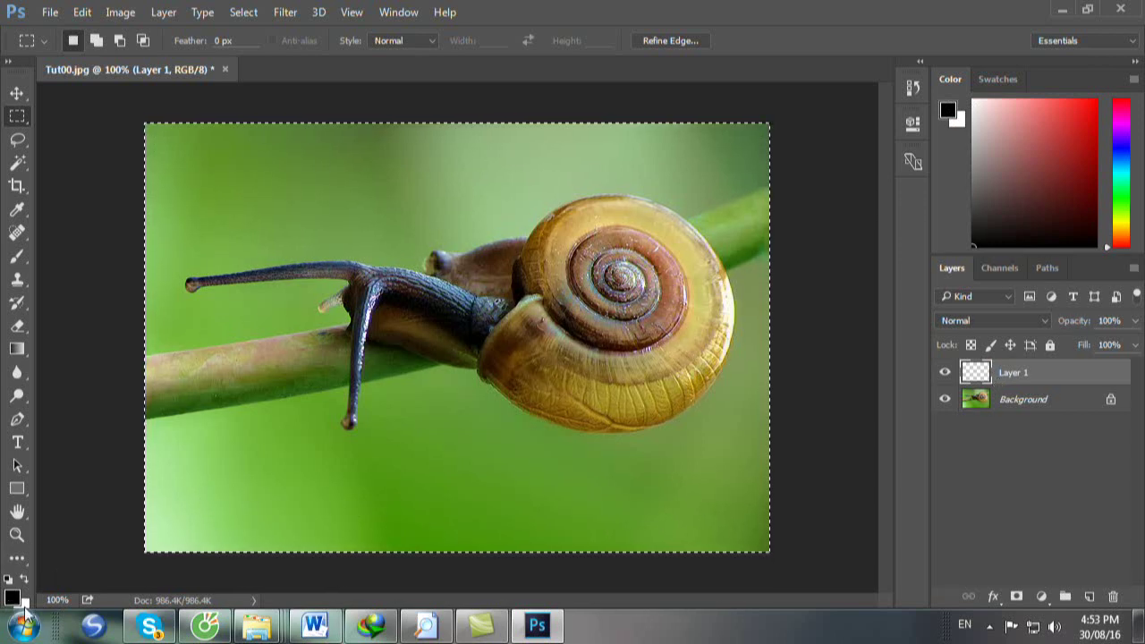
pyautogui.click(81, 13)
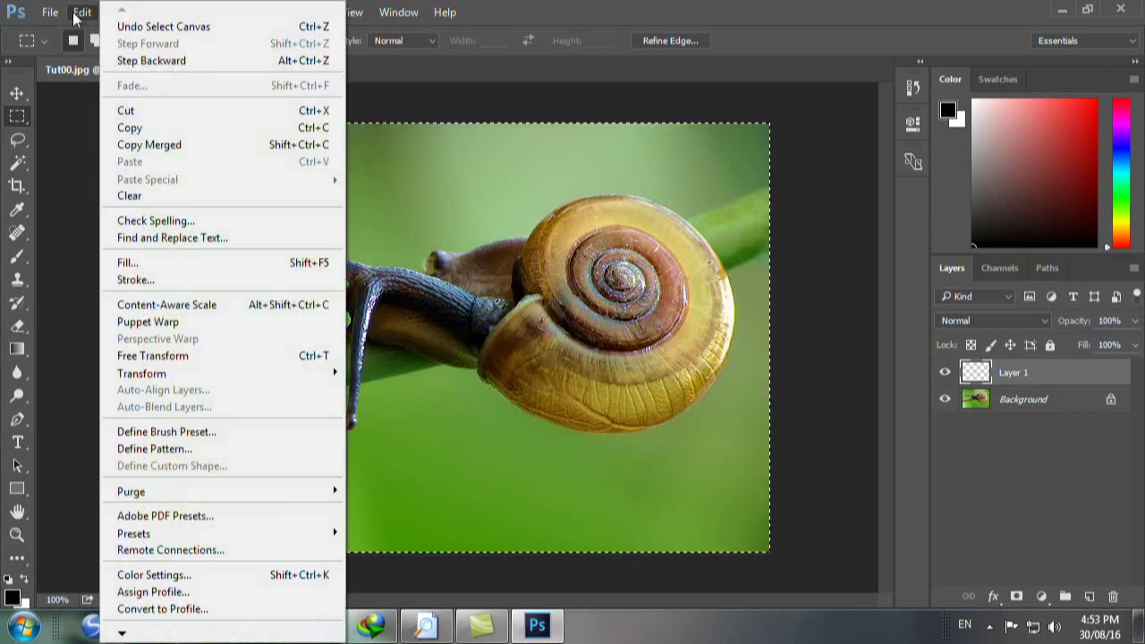
pyautogui.click(143, 278)
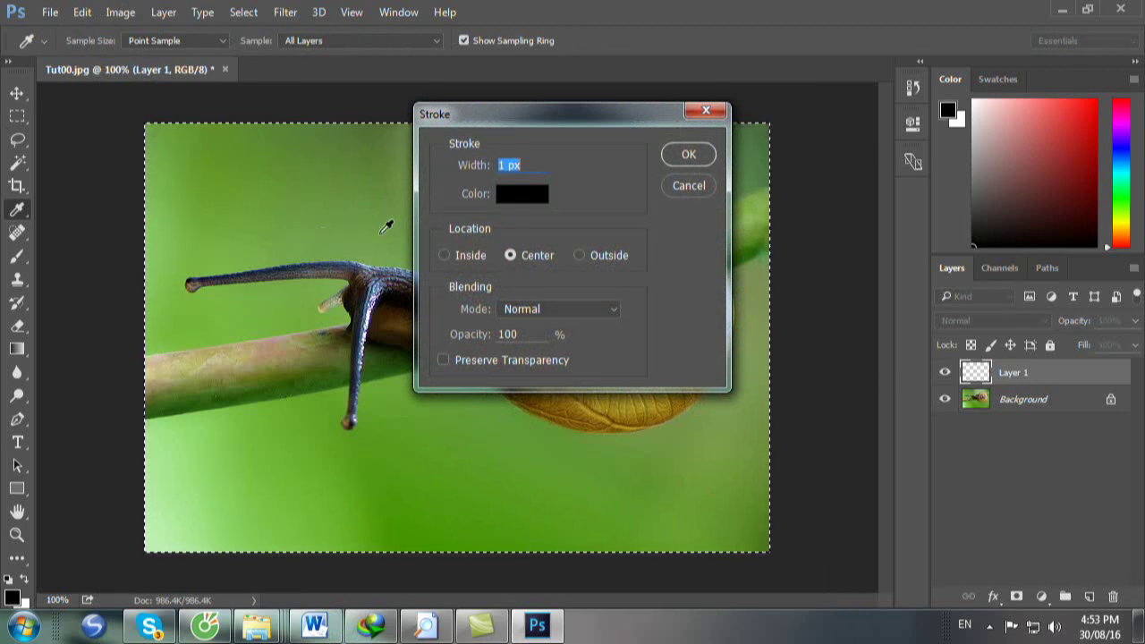
pyautogui.click(505, 165)
pyautogui.doubleClick(505, 164)
pyautogui.write('35')
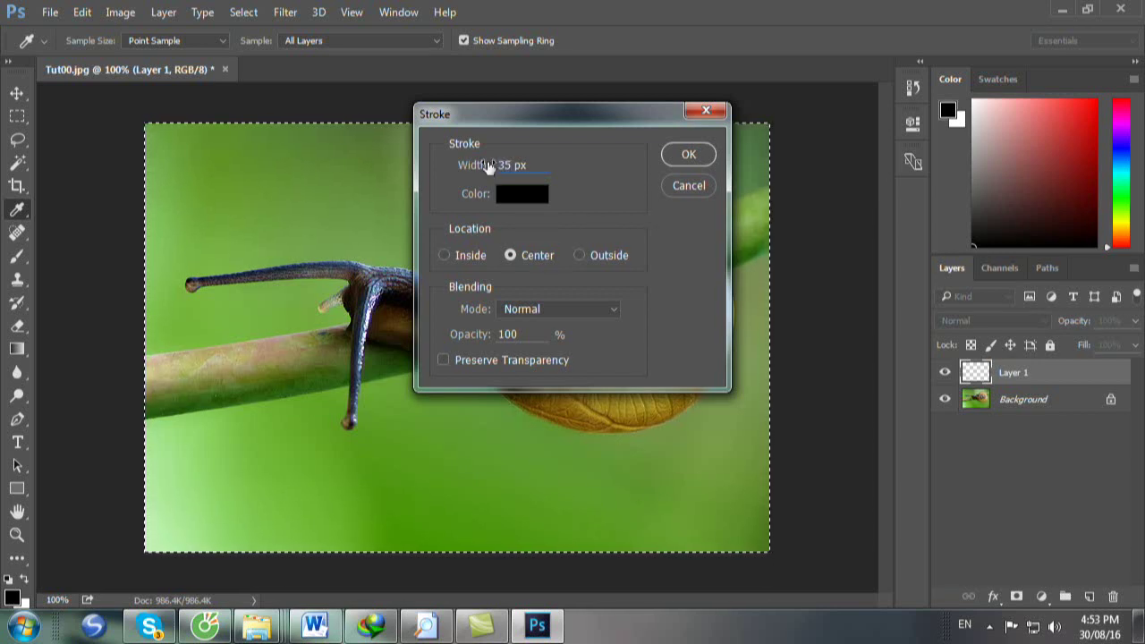
pyautogui.click(444, 255)
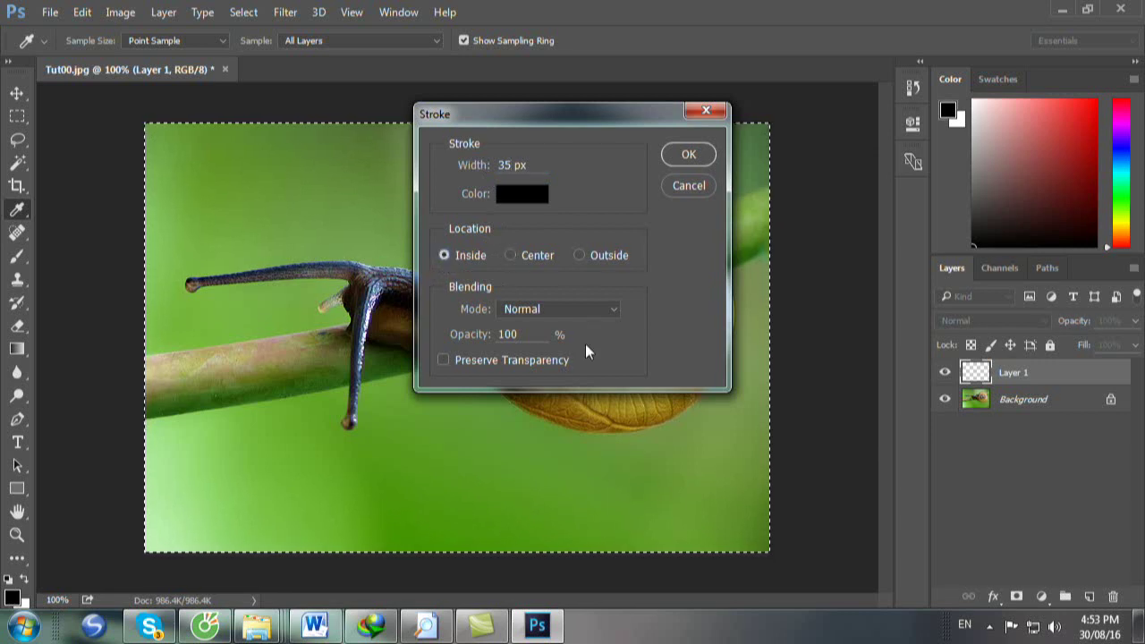
pyautogui.click(689, 155)
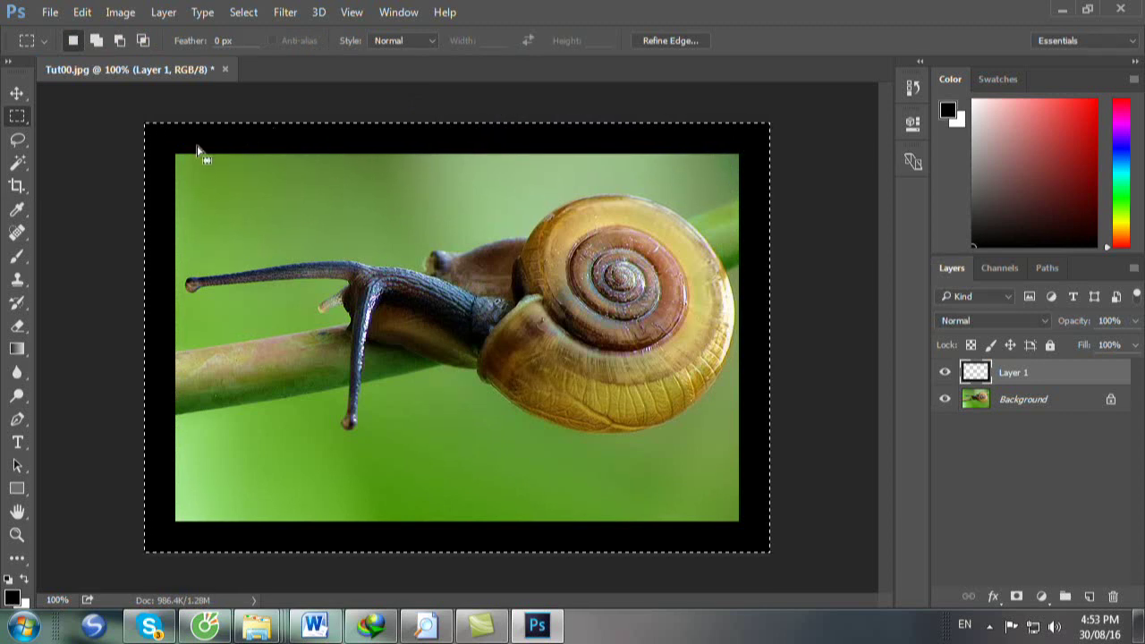
# Deselect the canvas and lower the opacity of the black border layer to 40%.
pyautogui.click(762, 383)
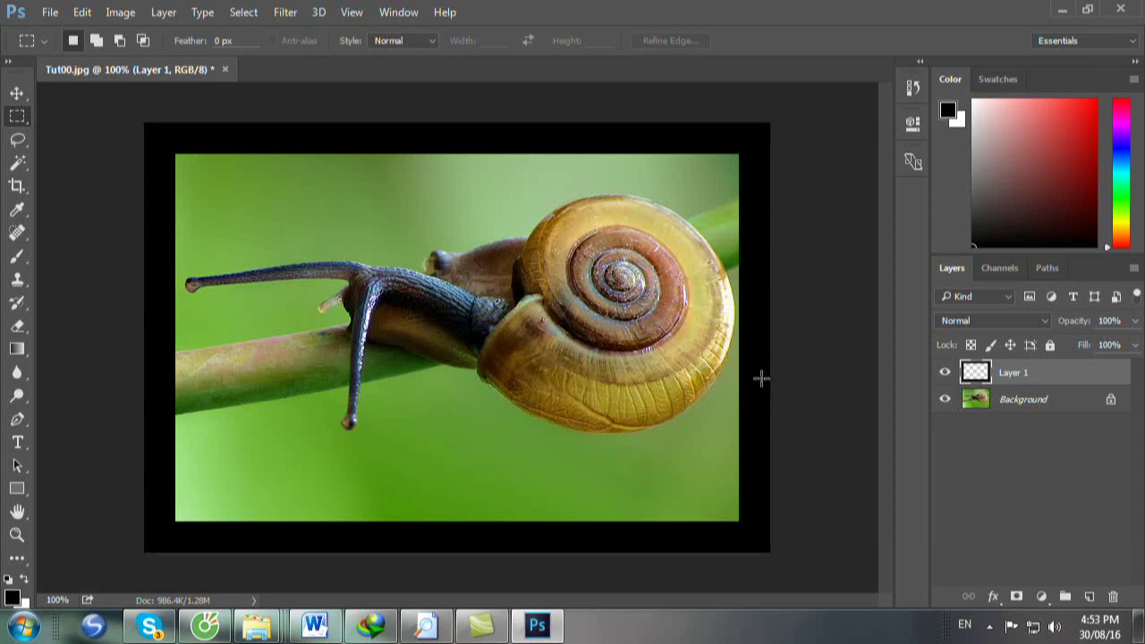
pyautogui.press('v')
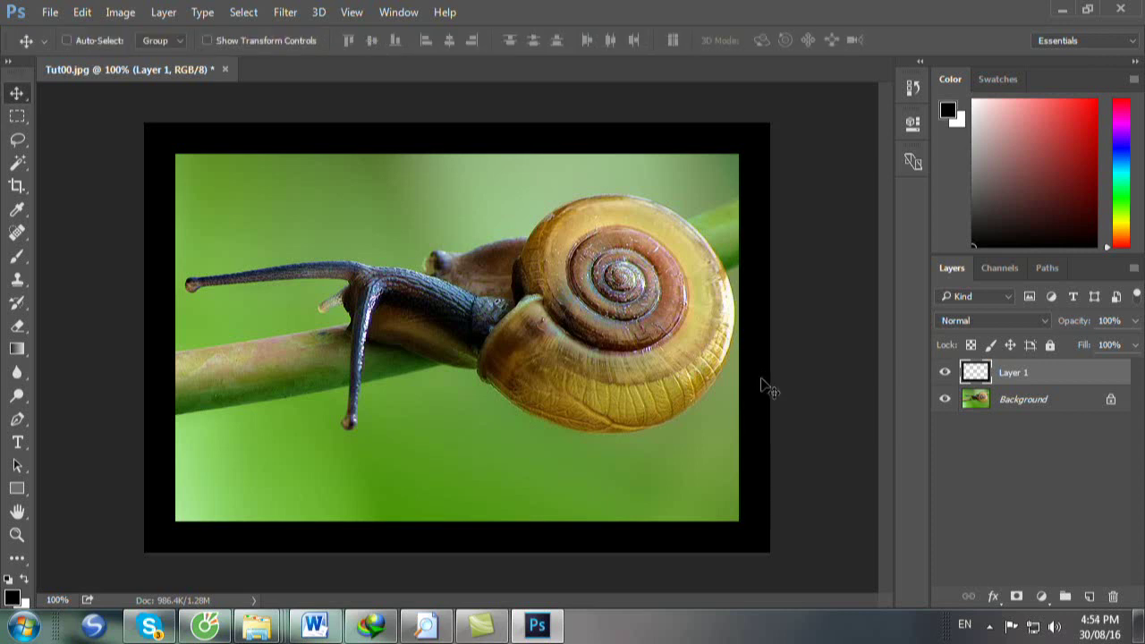
pyautogui.press('4')
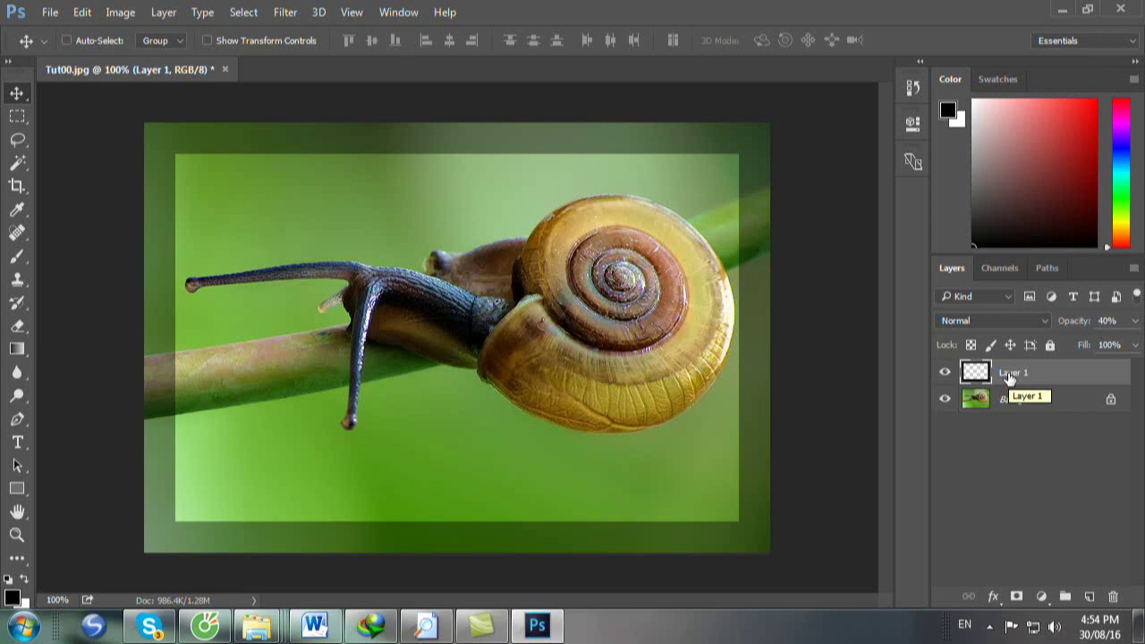
# Select the transparent area inside the border on Layer 1 with the Magic Wand tool.
pyautogui.press('w')
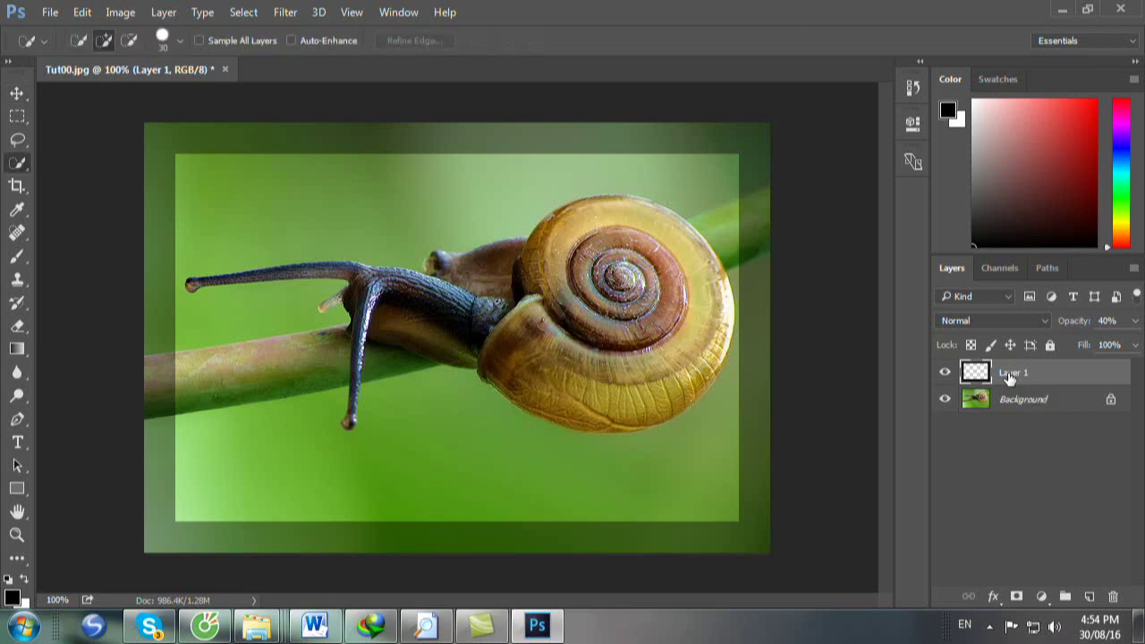
pyautogui.hotkey('shift', 'w')
pyautogui.click(466, 342)
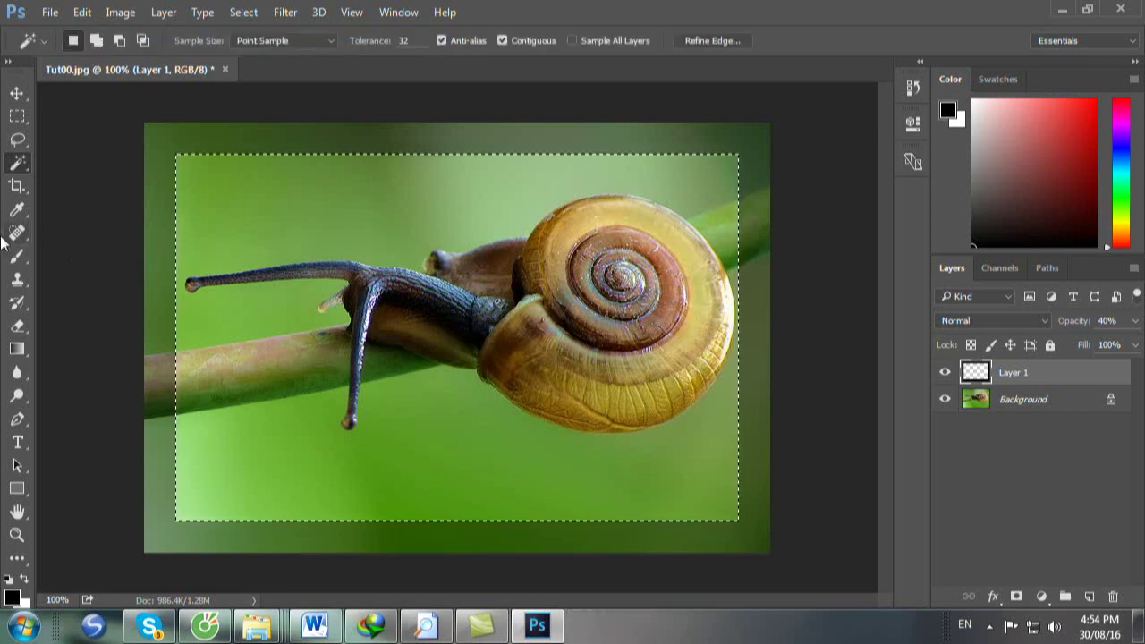
pyautogui.rightClick(17, 162)
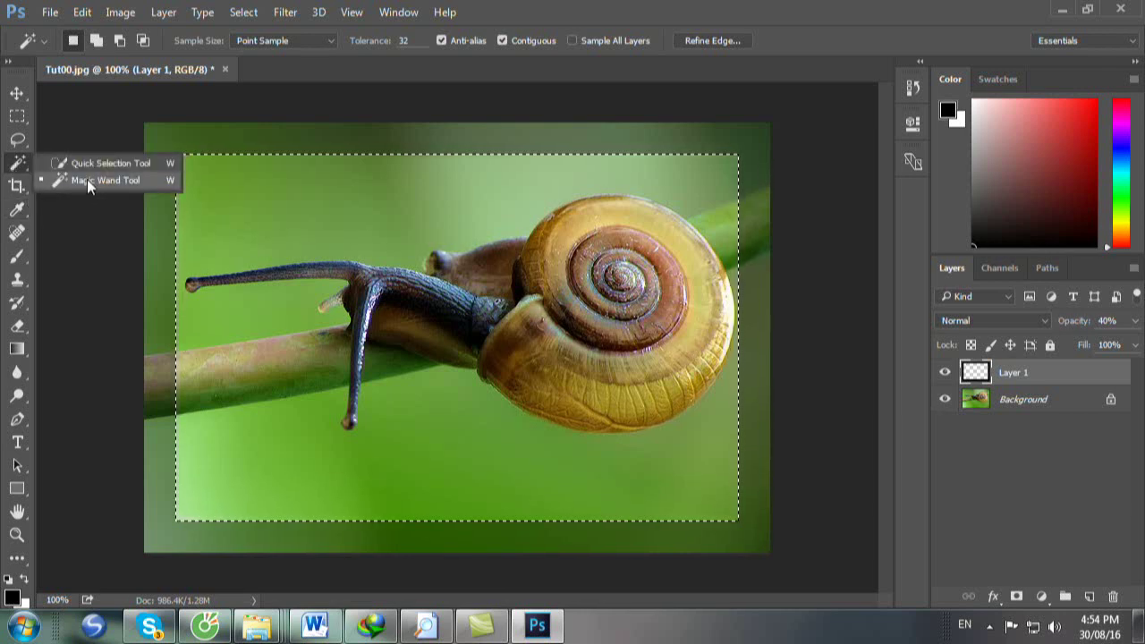
pyautogui.click(460, 331)
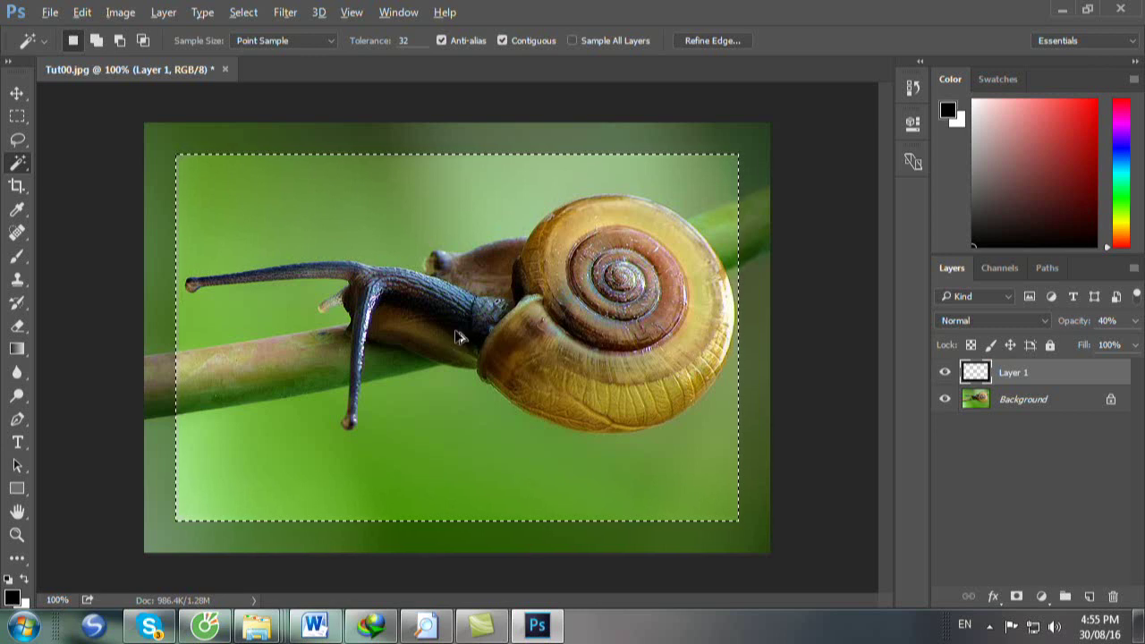
# On a new layer above Layer 1, stroke the inner selection with a 1 px white line, located Center.
pyautogui.hotkey('ctrl', 'shift', 'alt', 'n')
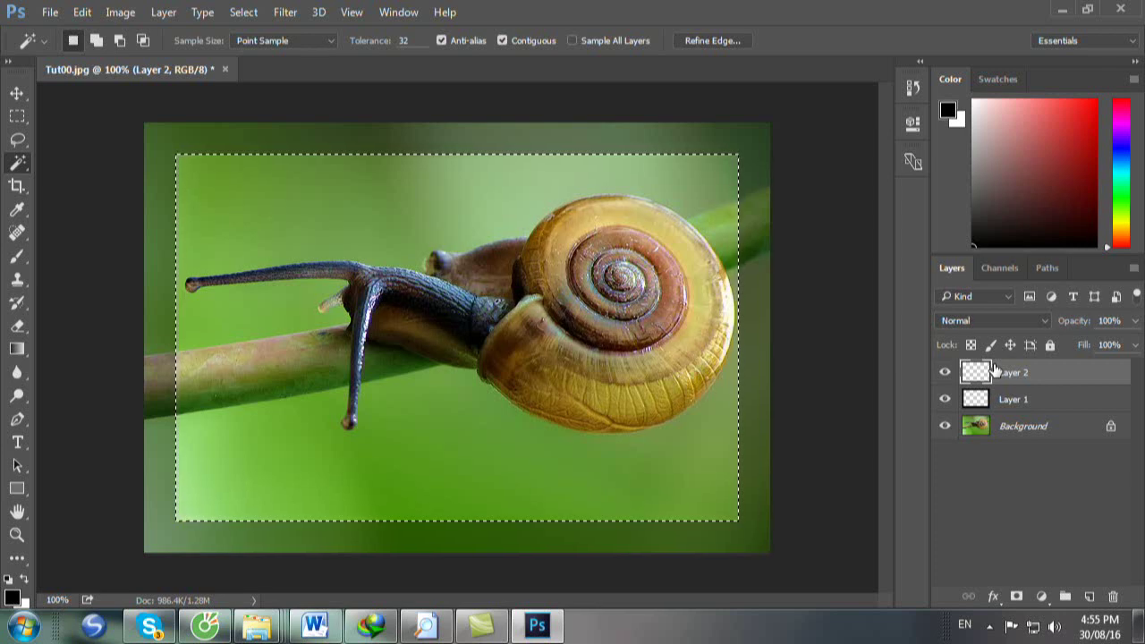
pyautogui.press('x')
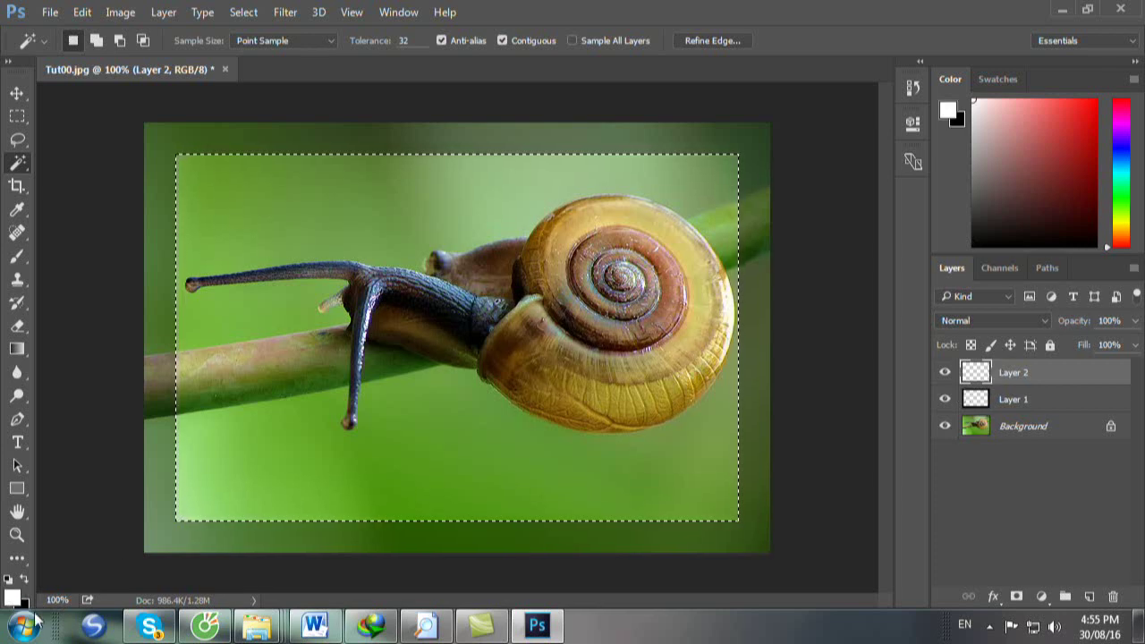
pyautogui.click(79, 14)
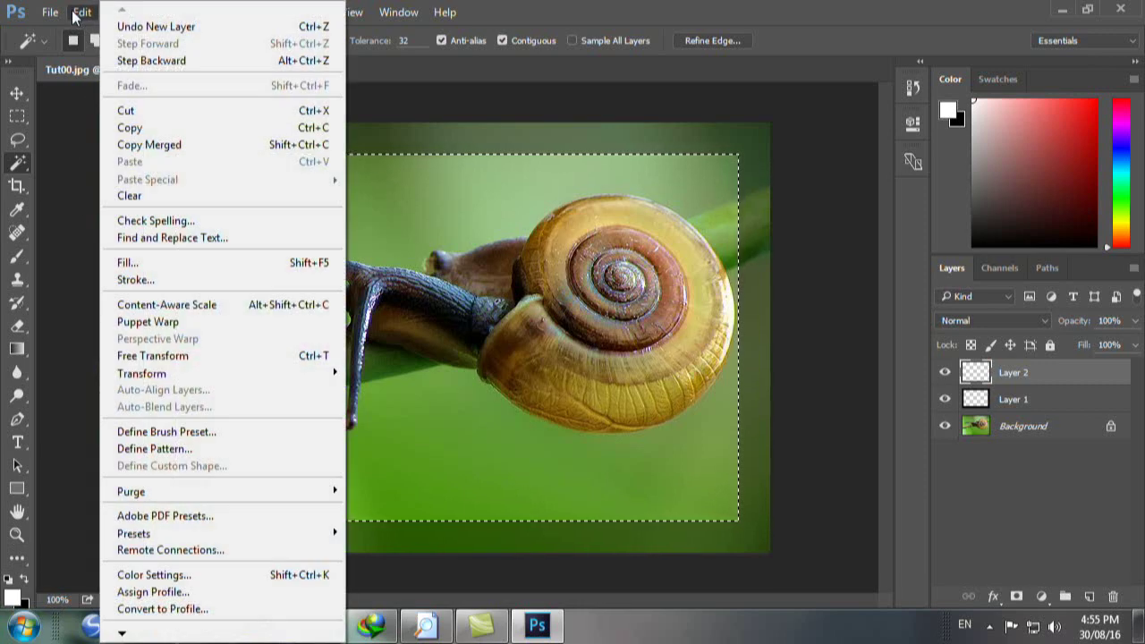
pyautogui.click(136, 279)
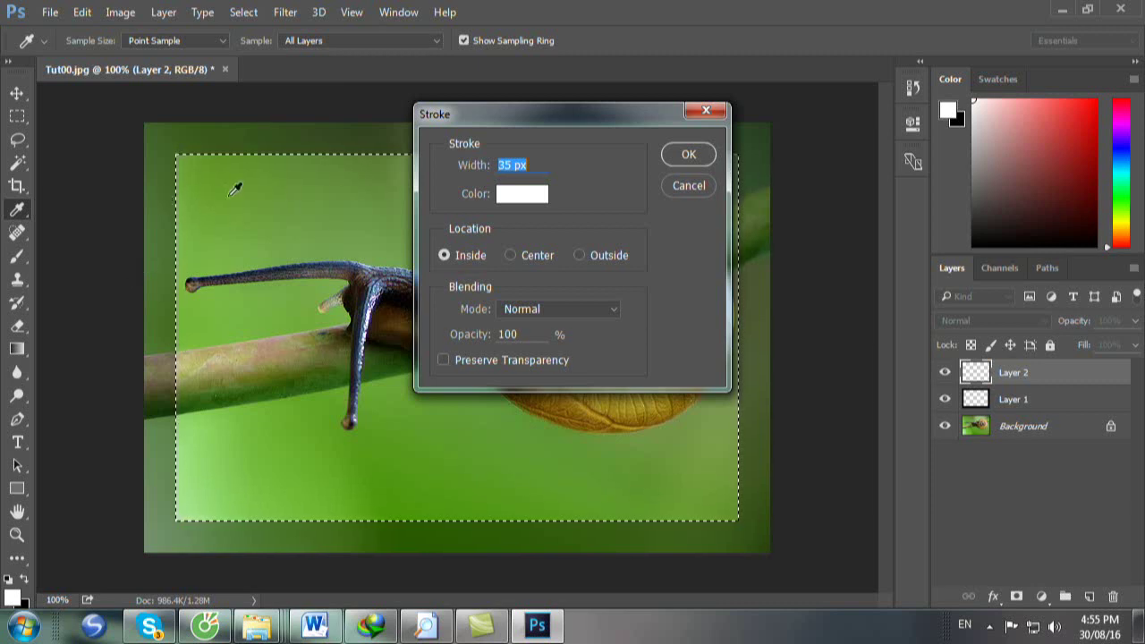
pyautogui.click(505, 164)
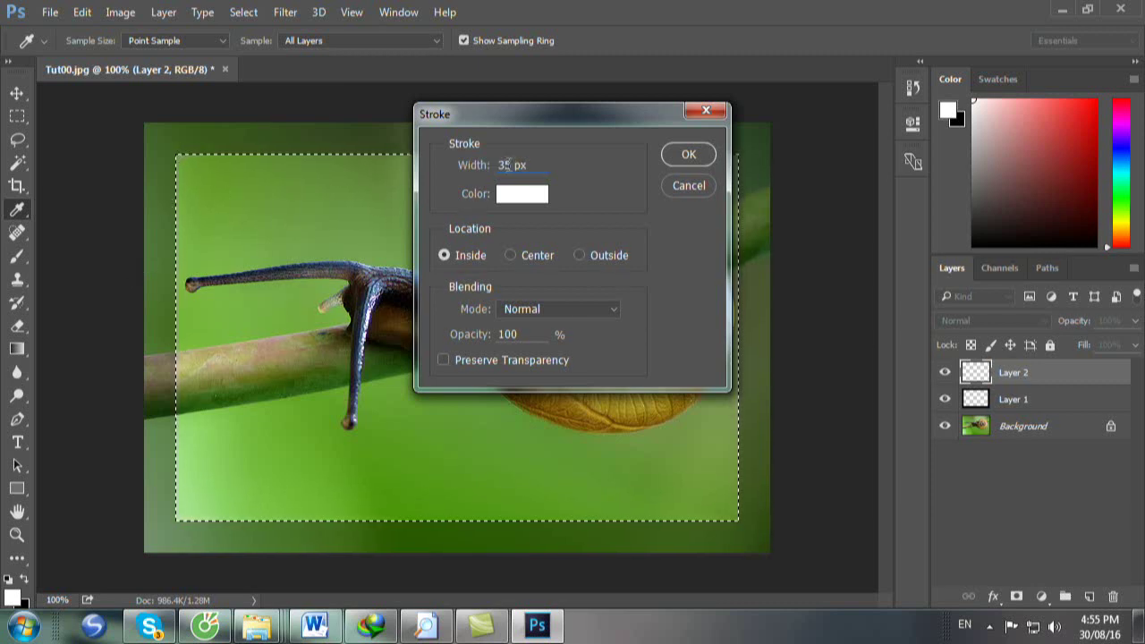
pyautogui.moveTo(514, 164); pyautogui.dragTo(493, 167)
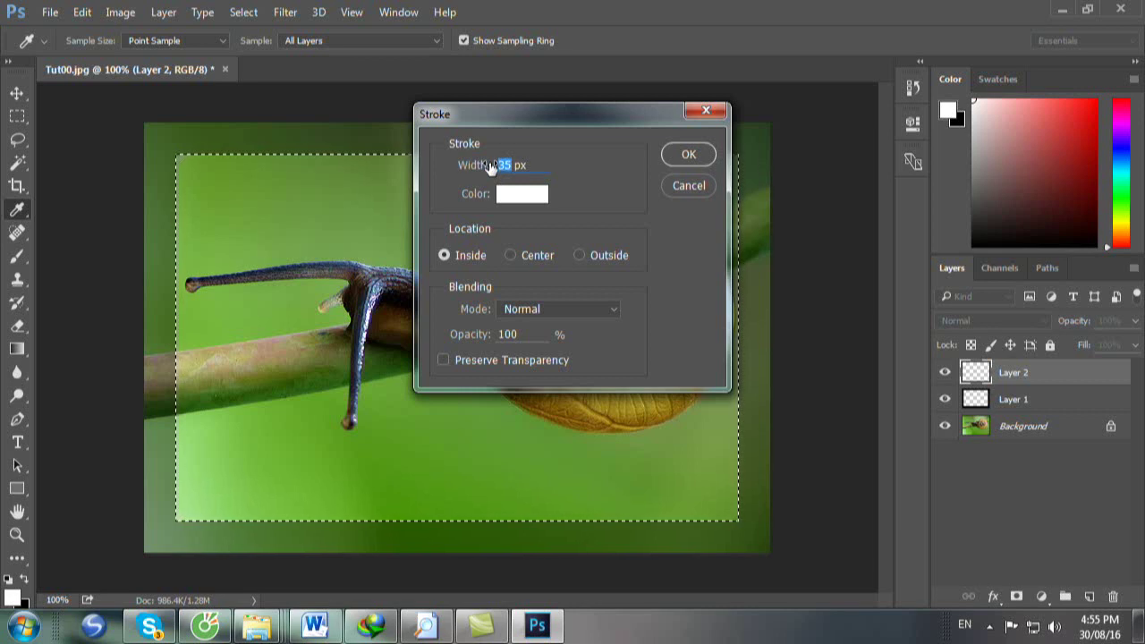
pyautogui.write('1')
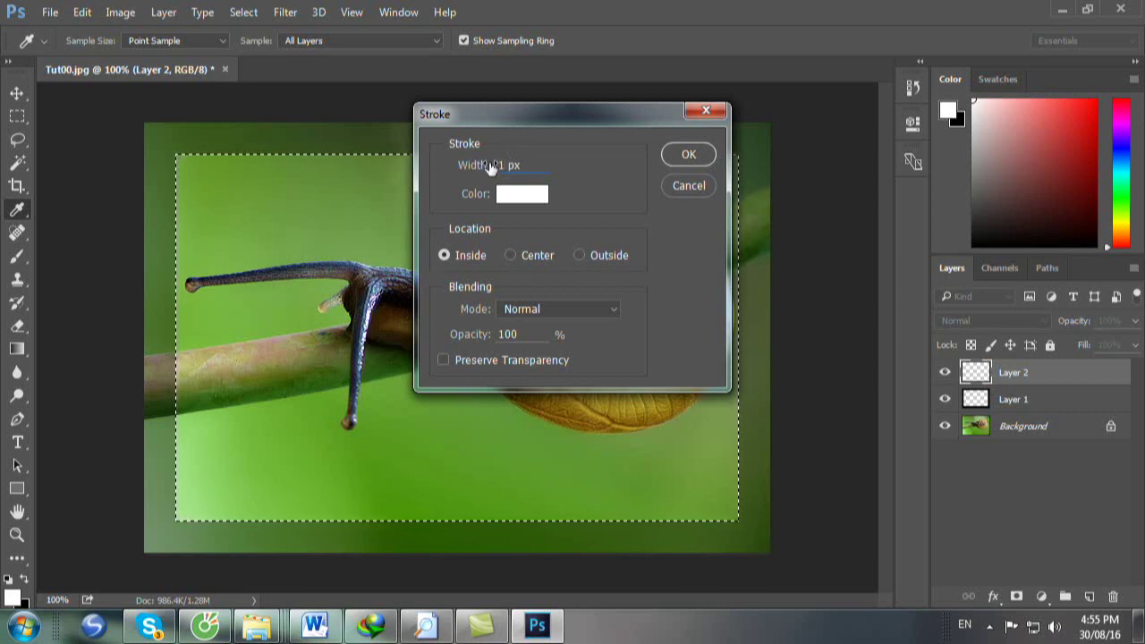
pyautogui.click(509, 255)
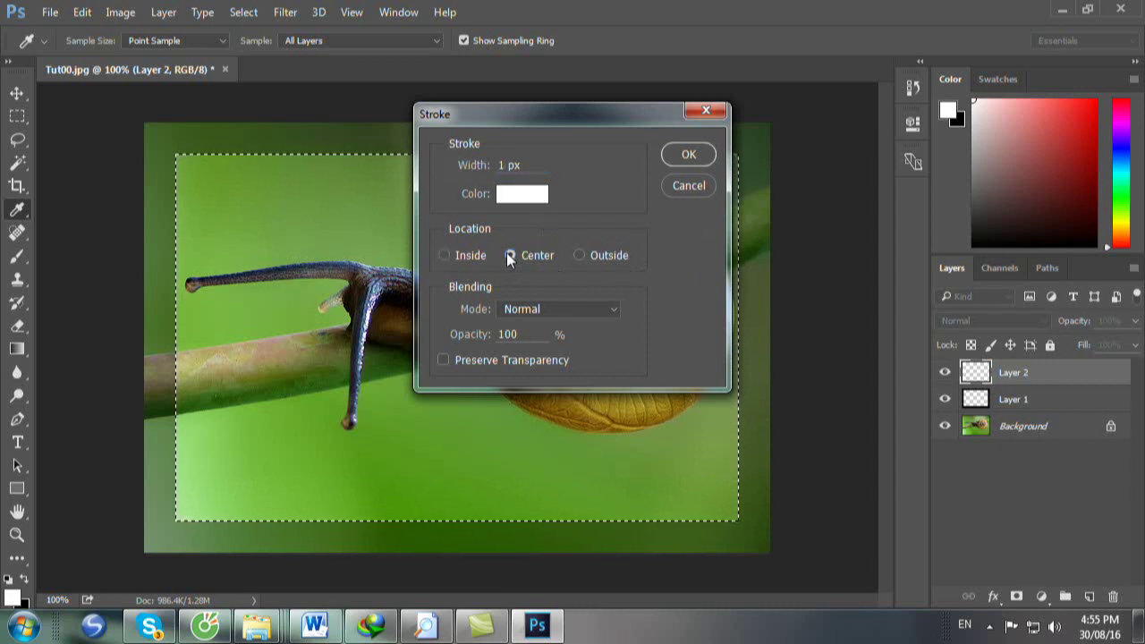
pyautogui.click(688, 156)
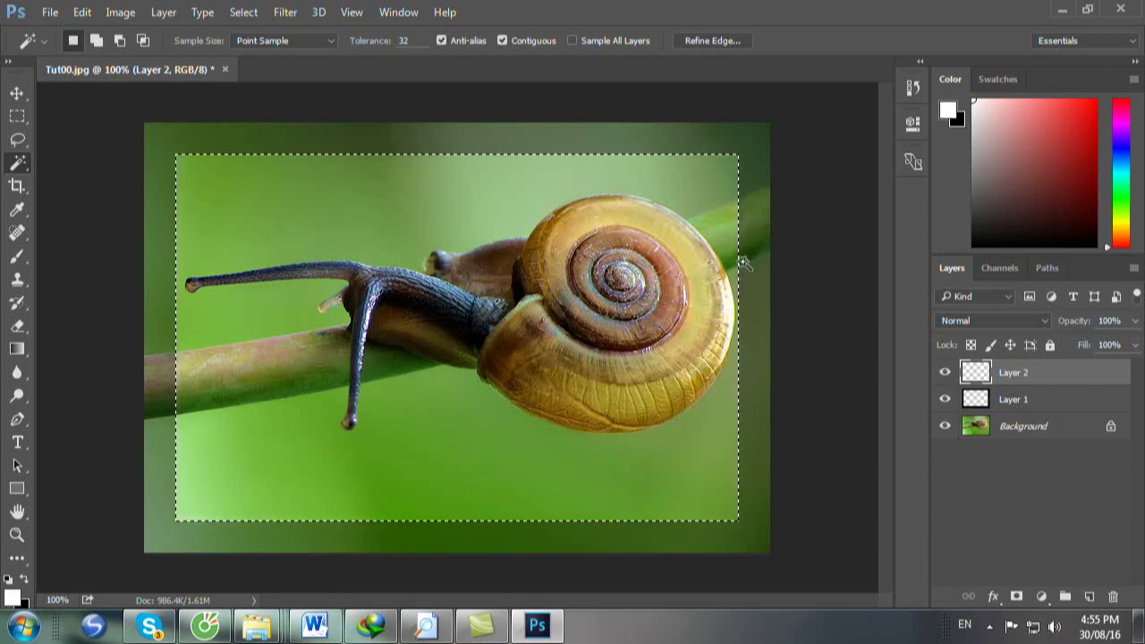
# Deselect the inner area and lower the opacity of the white line layer to 50%.
pyautogui.hotkey('ctrl', 'd')
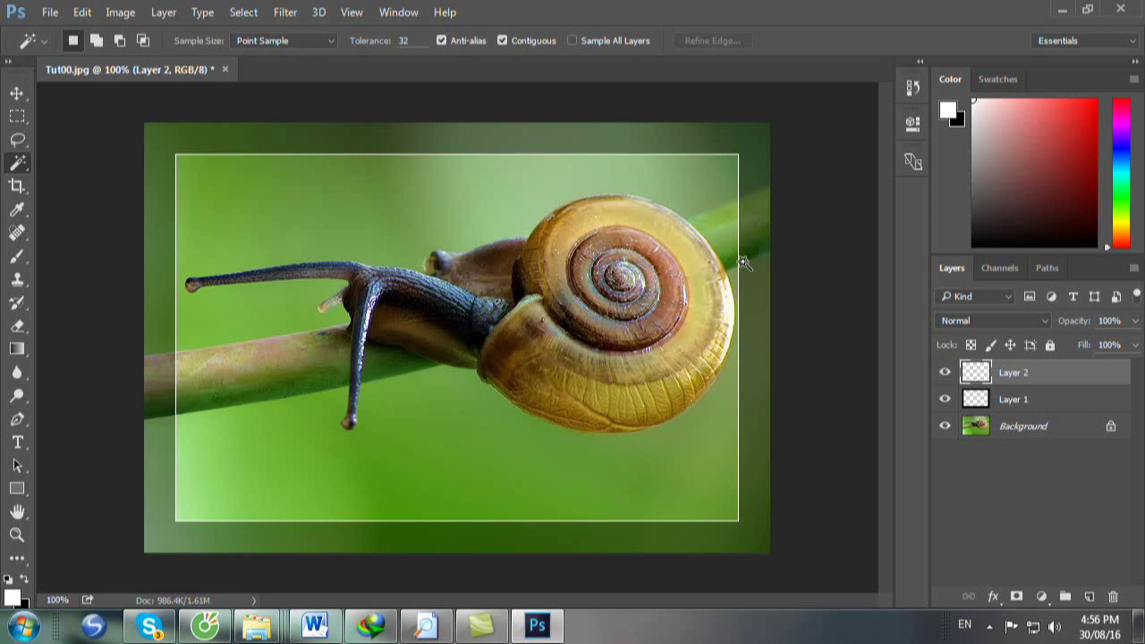
pyautogui.press('v')
pyautogui.press('5')
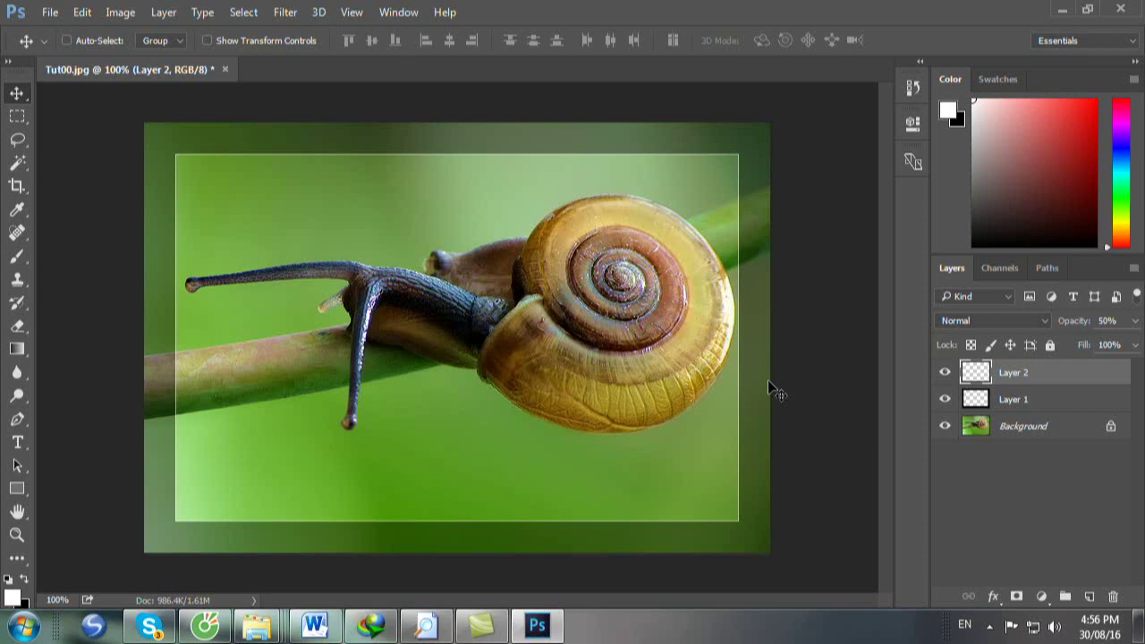
# Save the framed image to the Desktop as a JPEG named "Khung so 1", keeping the default JPEG options.
pyautogui.hotkey('ctrl', 'shift', 's')
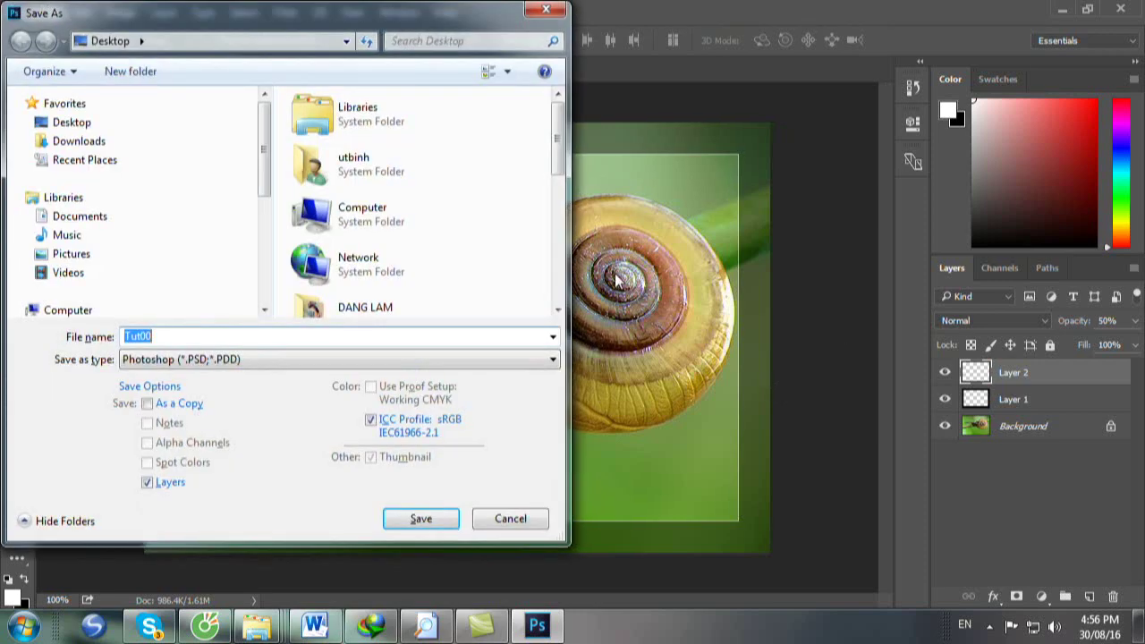
pyautogui.click(77, 122)
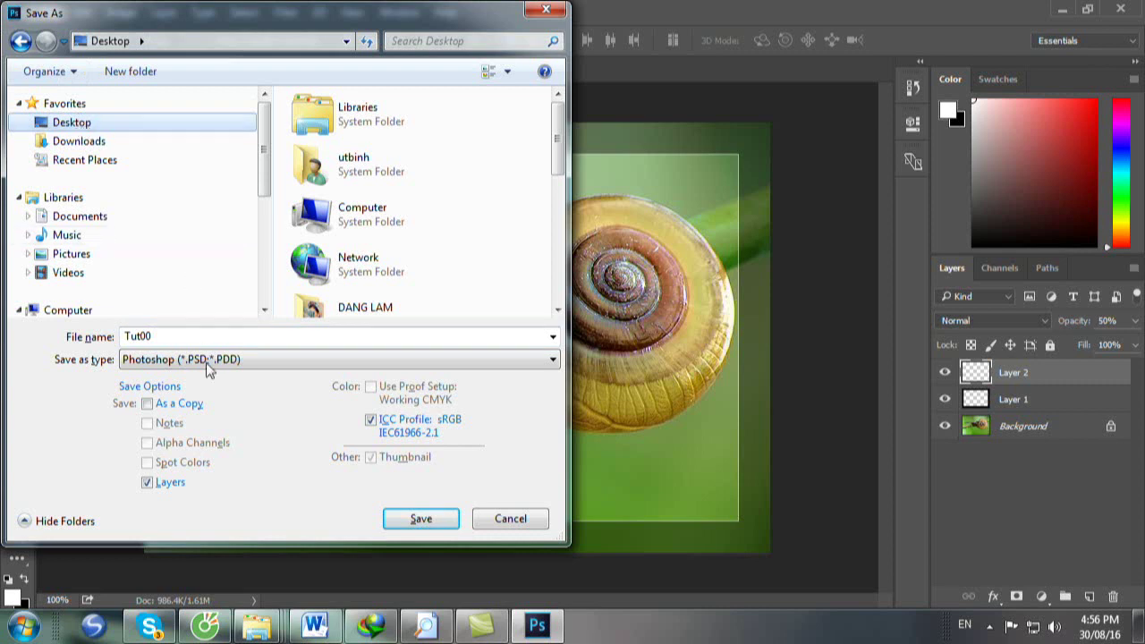
pyautogui.doubleClick(162, 336)
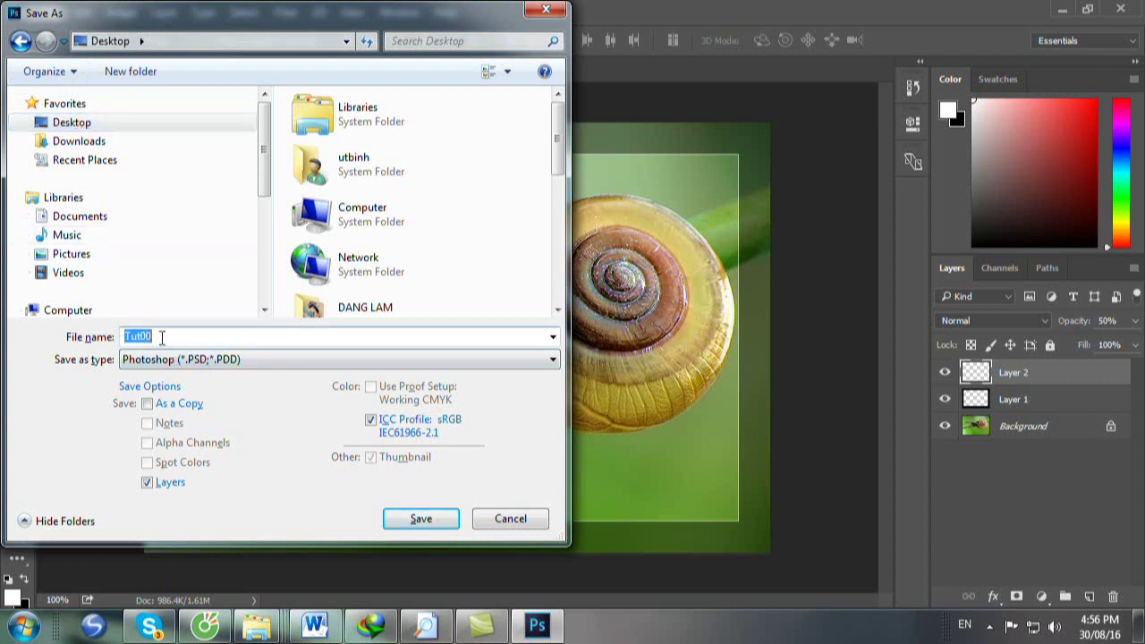
pyautogui.write('Khung so 1')
pyautogui.click(552, 360)
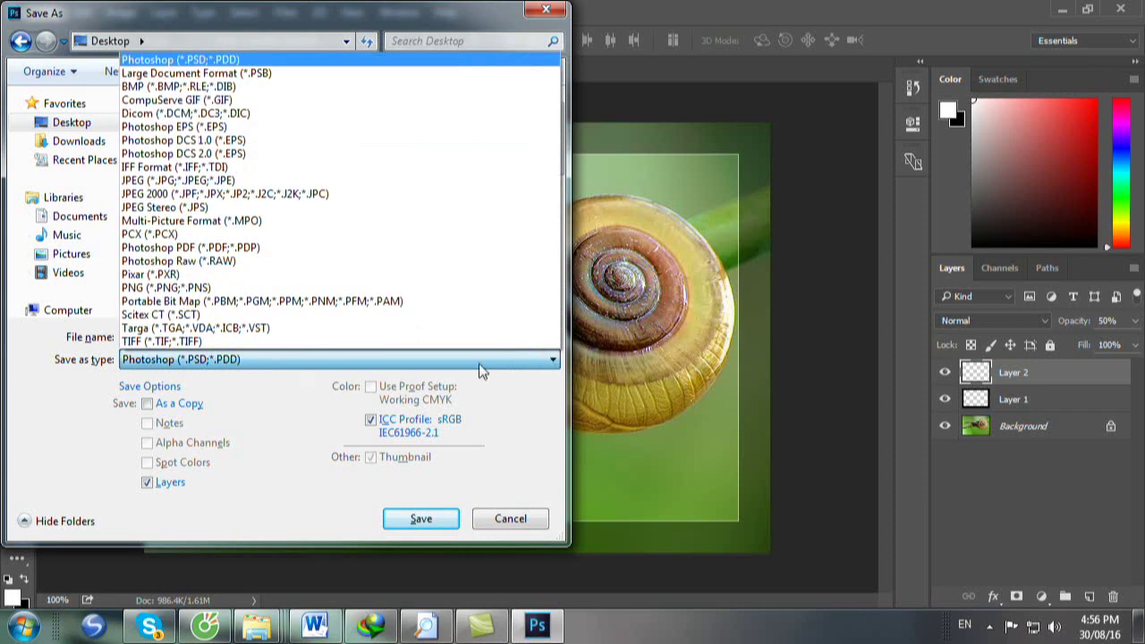
pyautogui.click(150, 179)
pyautogui.click(423, 521)
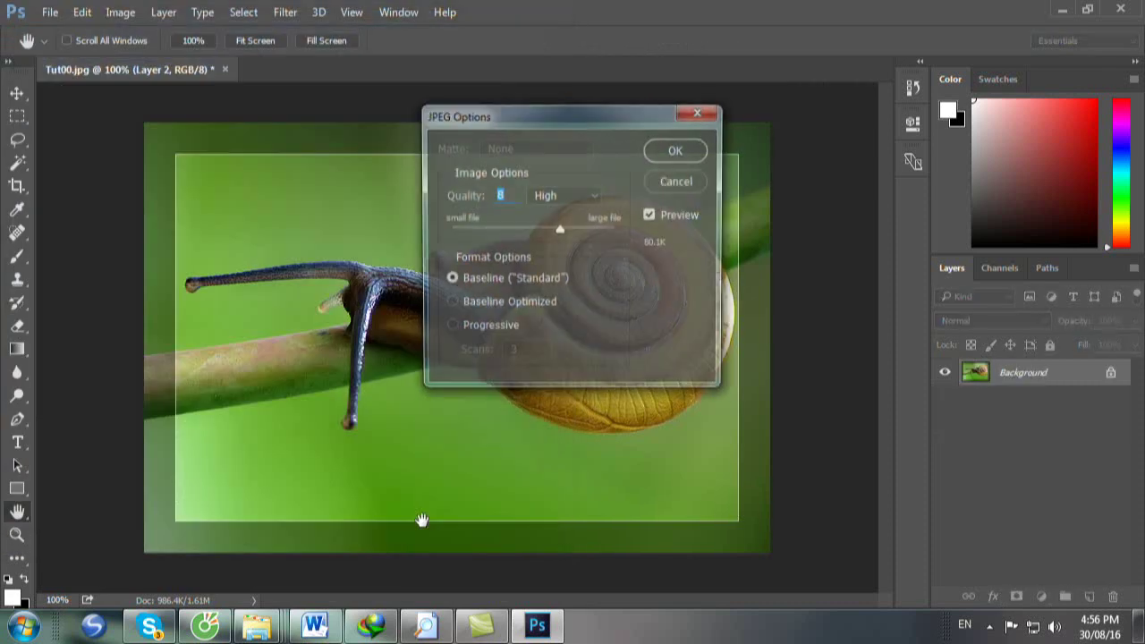
pyautogui.click(678, 150)
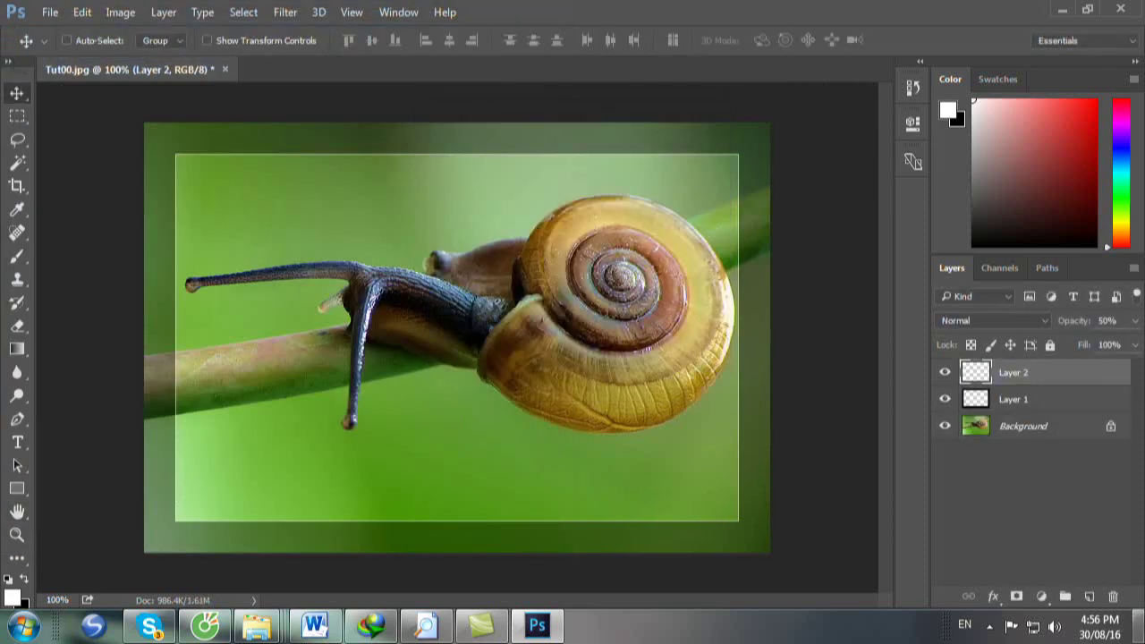
# Show the desktop and open the exported image "Khung so 1" to view the finished frame.
pyautogui.click(1138, 631)
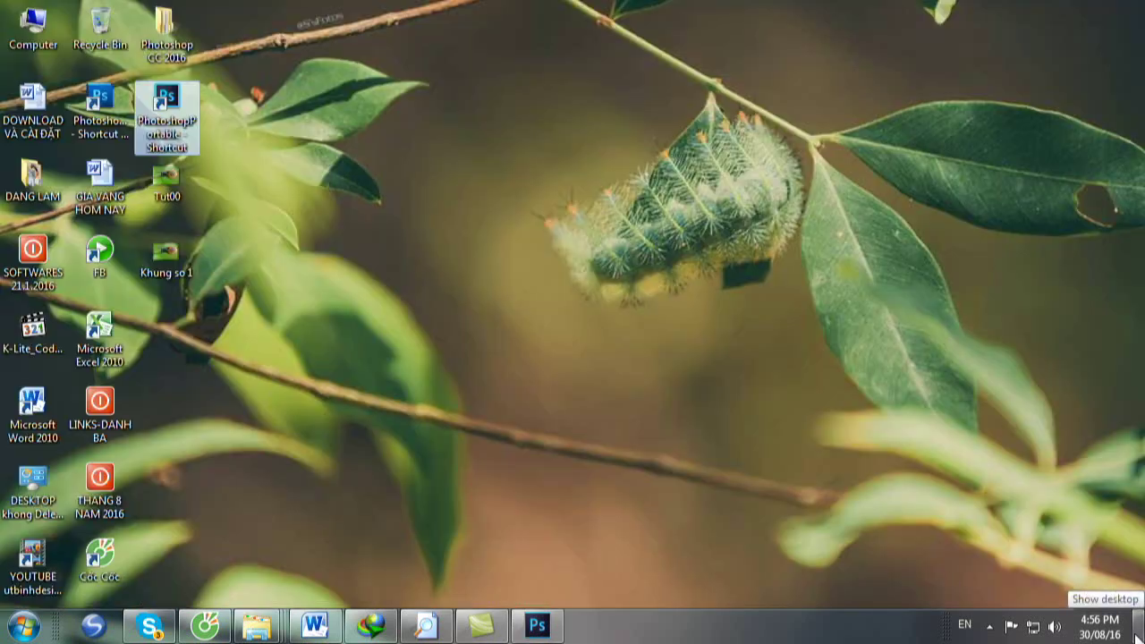
pyautogui.click(162, 255)
pyautogui.doubleClick(162, 255)
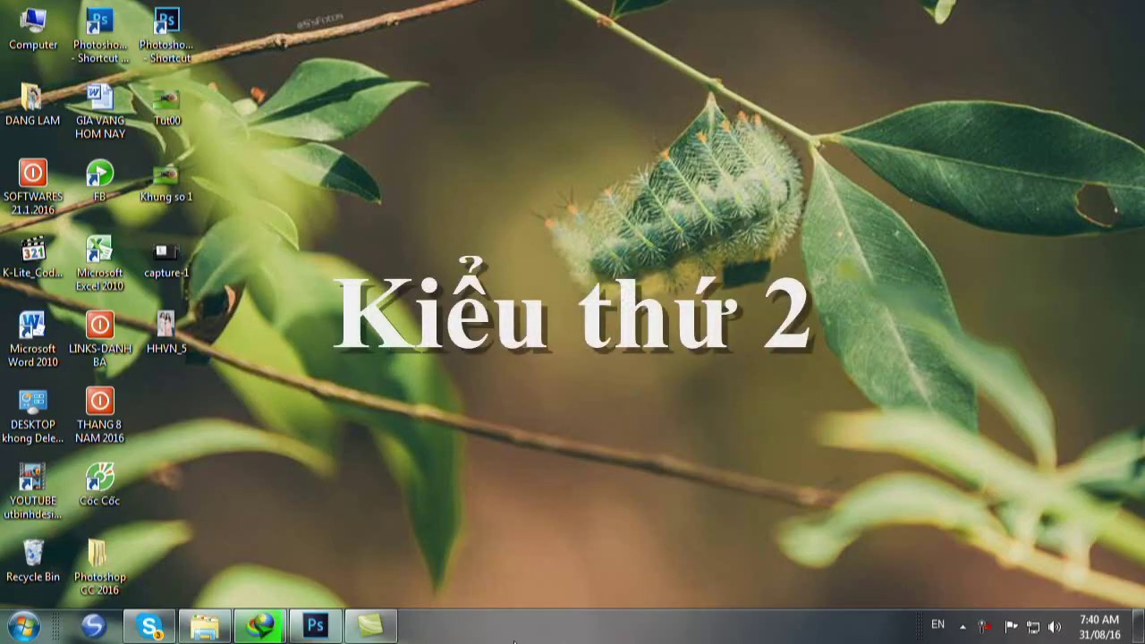
# Switch to Photoshop, collapse the History panel and open the Tut00 image from the Desktop.
pyautogui.click(316, 628)
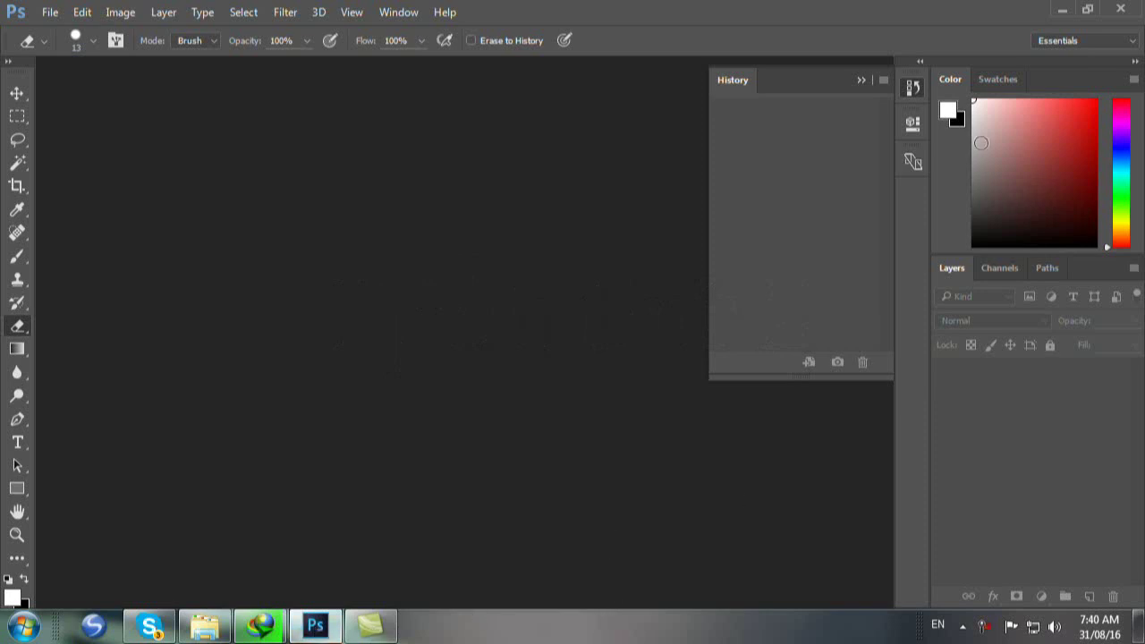
pyautogui.click(863, 80)
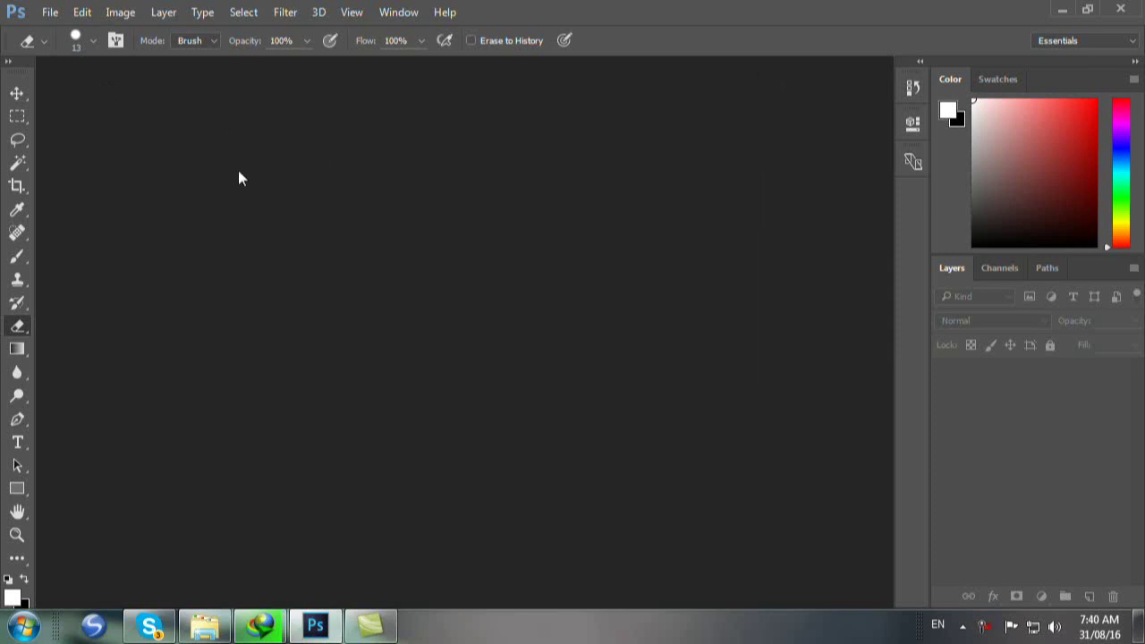
pyautogui.click(50, 12)
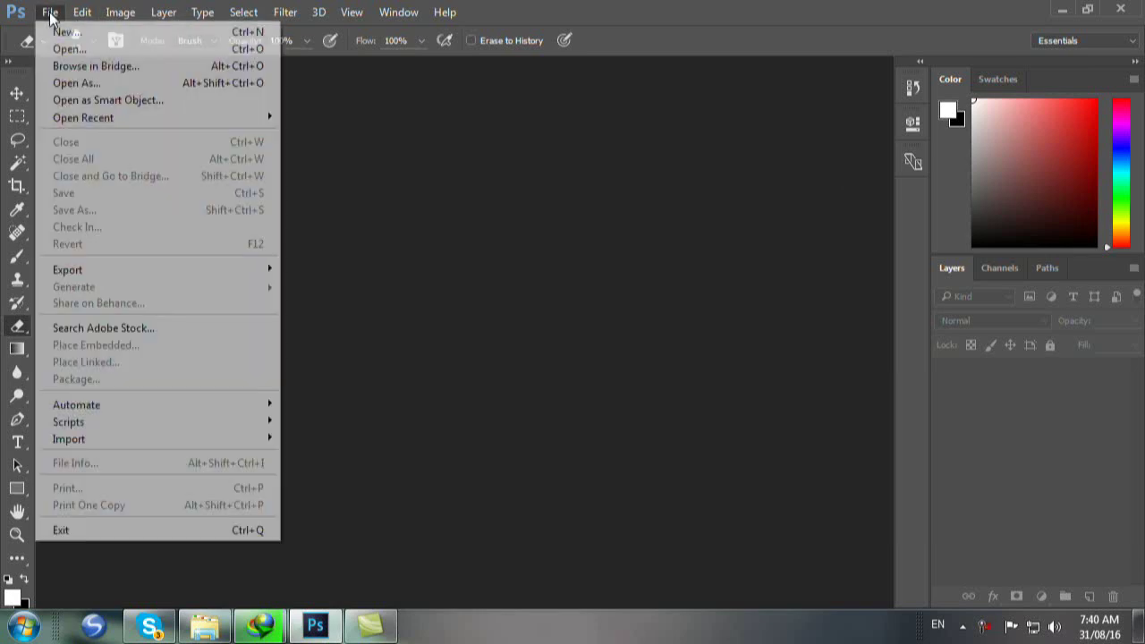
pyautogui.click(74, 48)
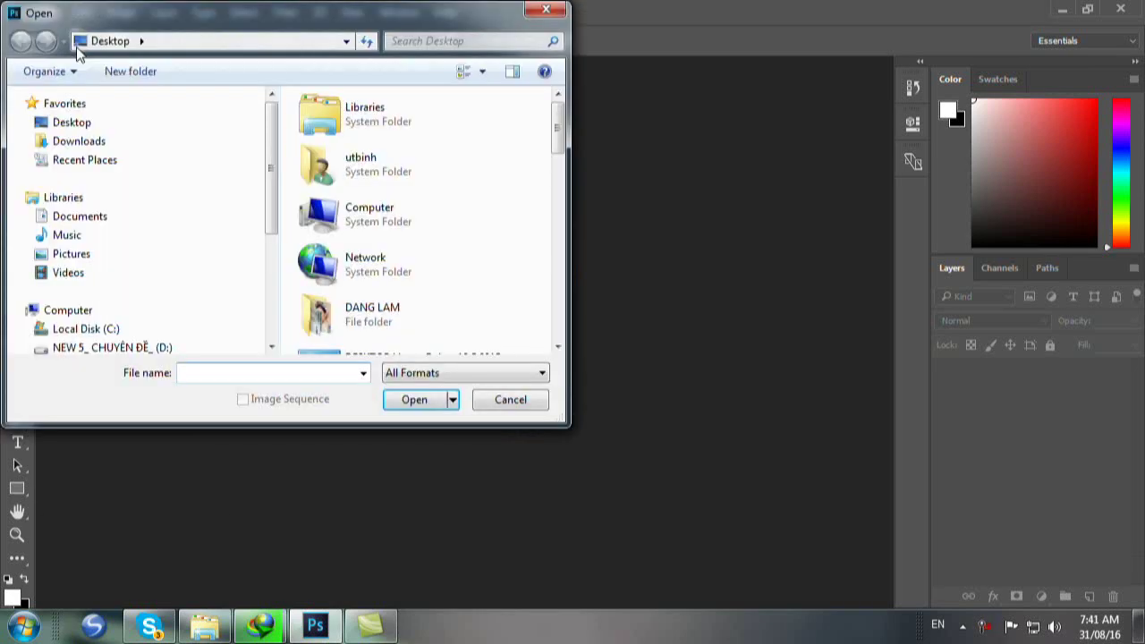
pyautogui.moveTo(558, 134); pyautogui.dragTo(558, 310)
pyautogui.click(405, 319)
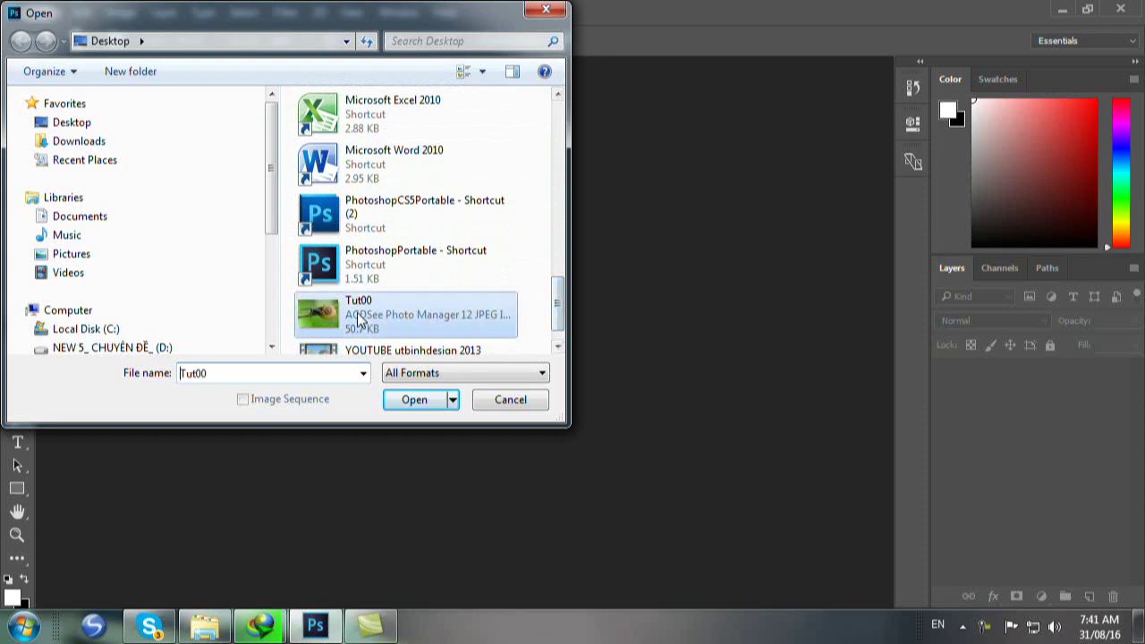
pyautogui.click(439, 400)
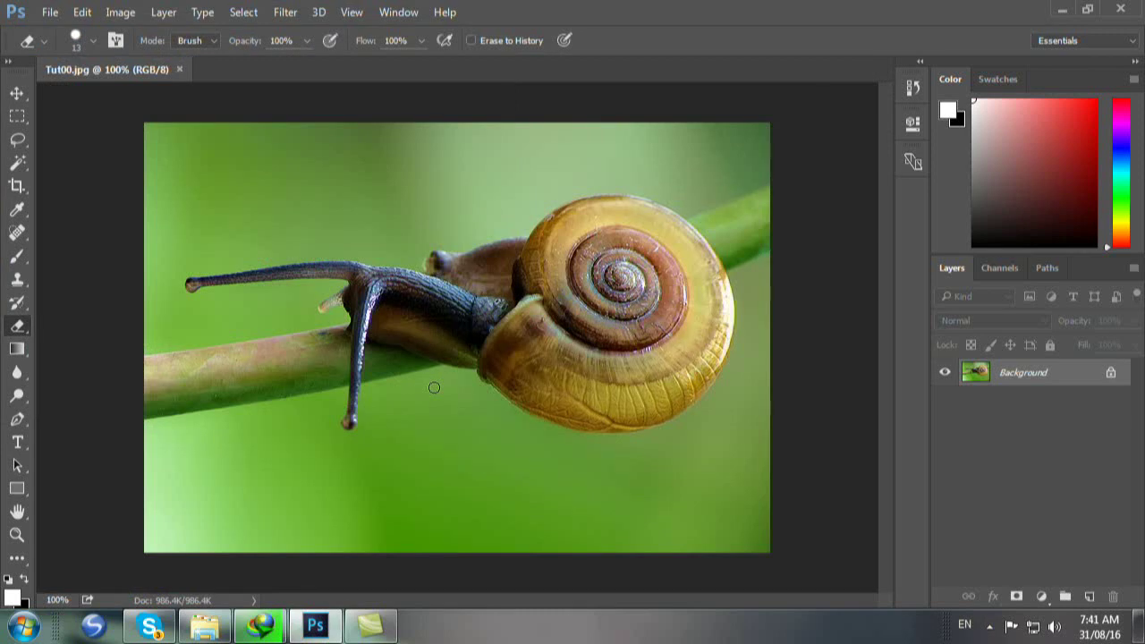
# On a new layer above the Background, stroke the entire canvas selection with a 60 px black line, located Inside.
pyautogui.hotkey('ctrl', 'shift', 'alt', 'n')
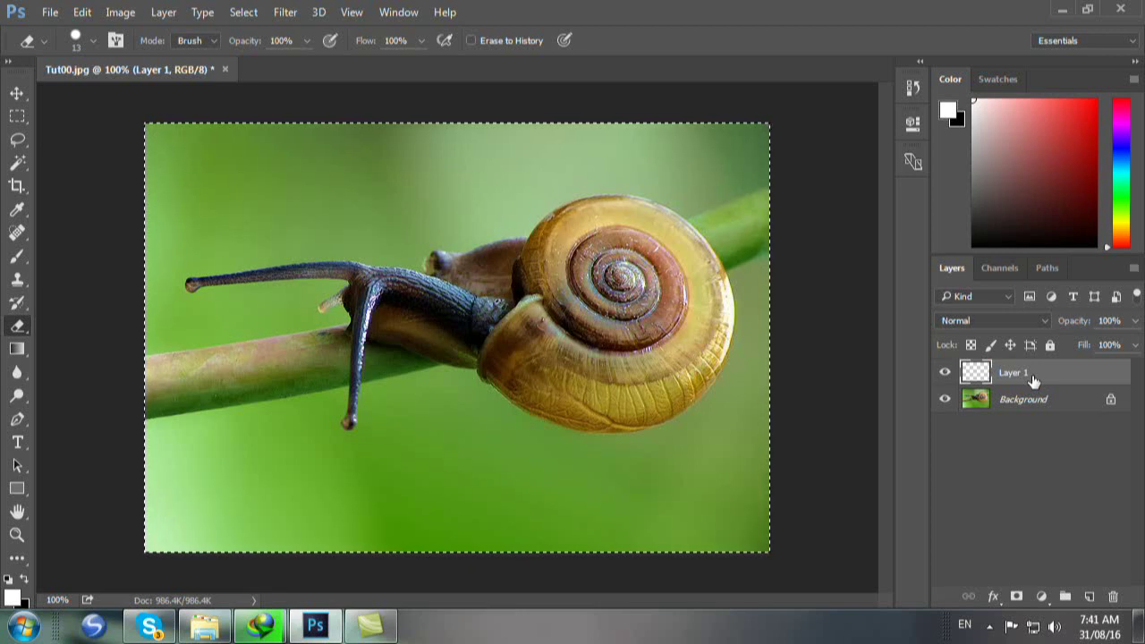
pyautogui.press('x')
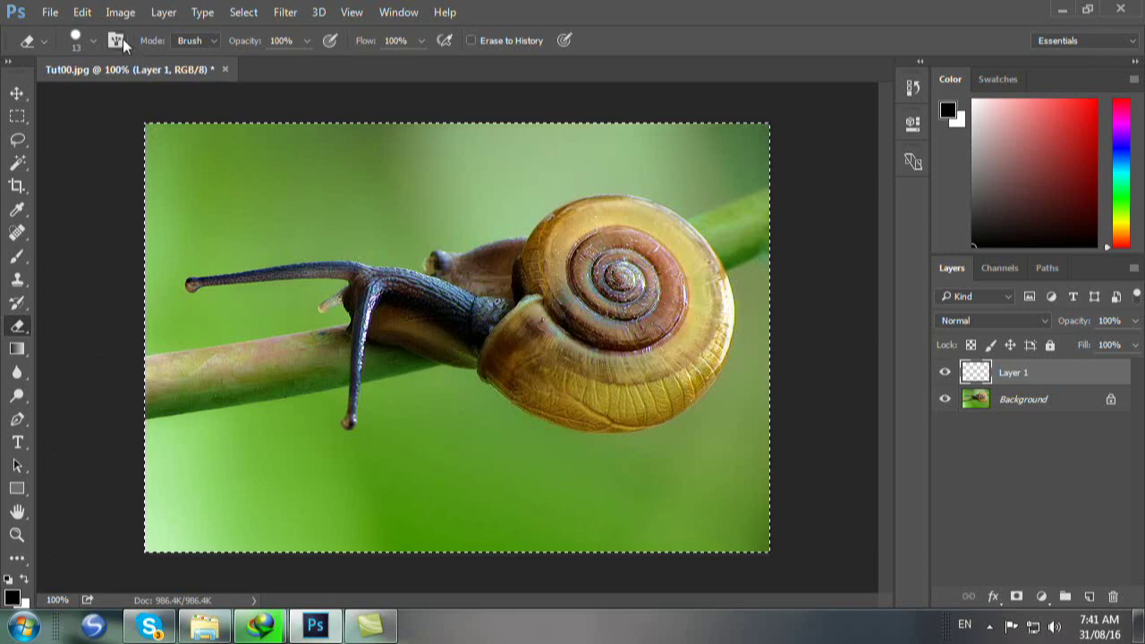
pyautogui.click(81, 13)
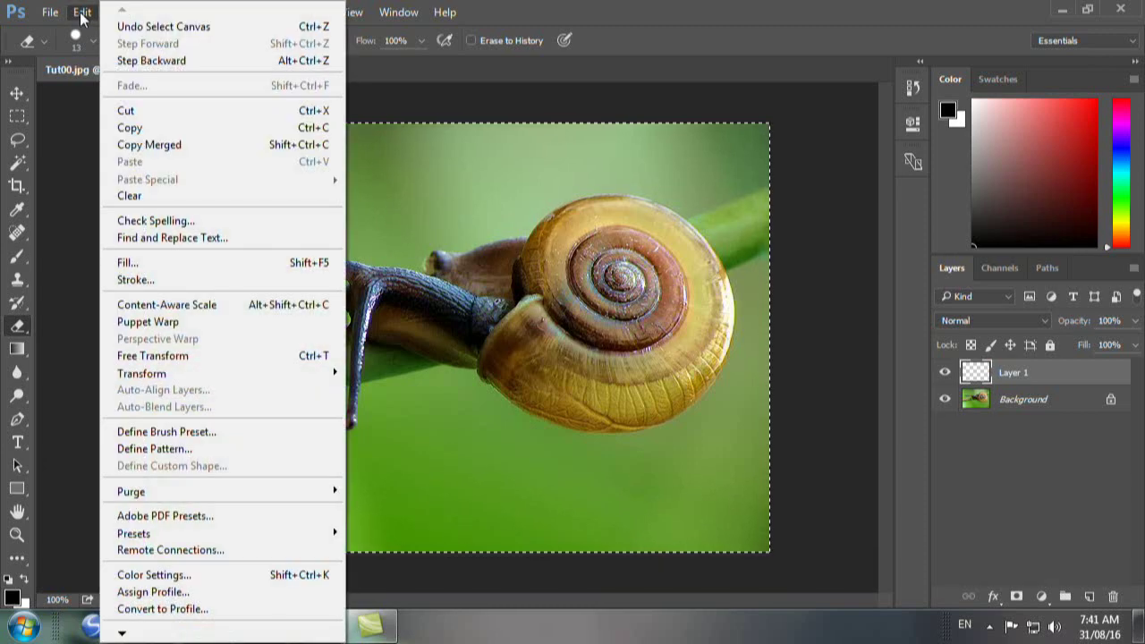
pyautogui.click(134, 279)
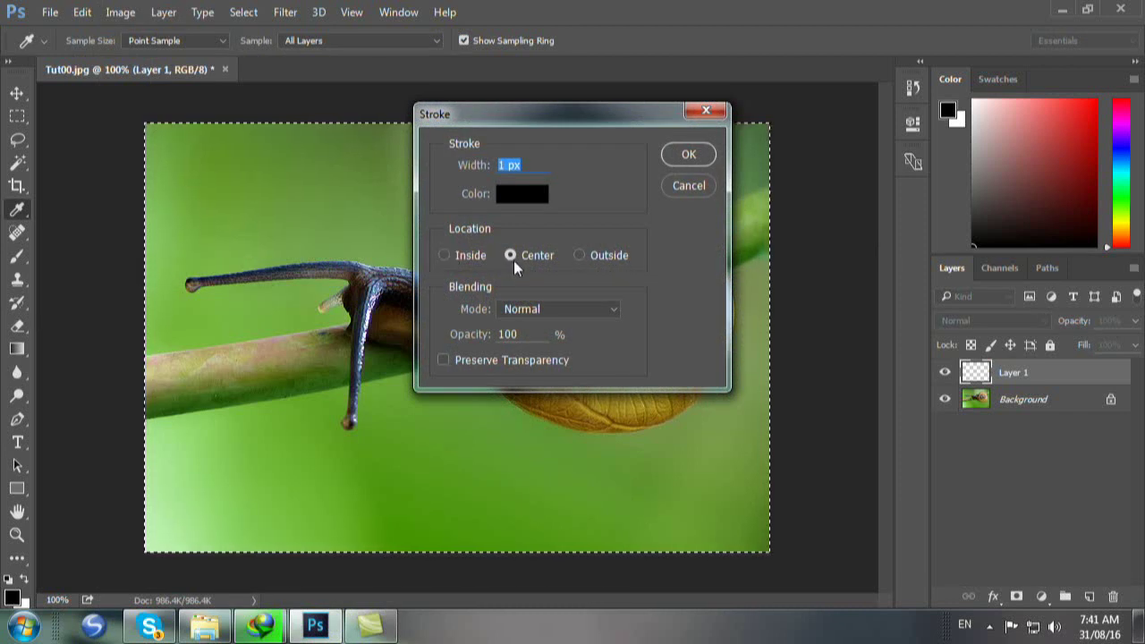
pyautogui.click(502, 165)
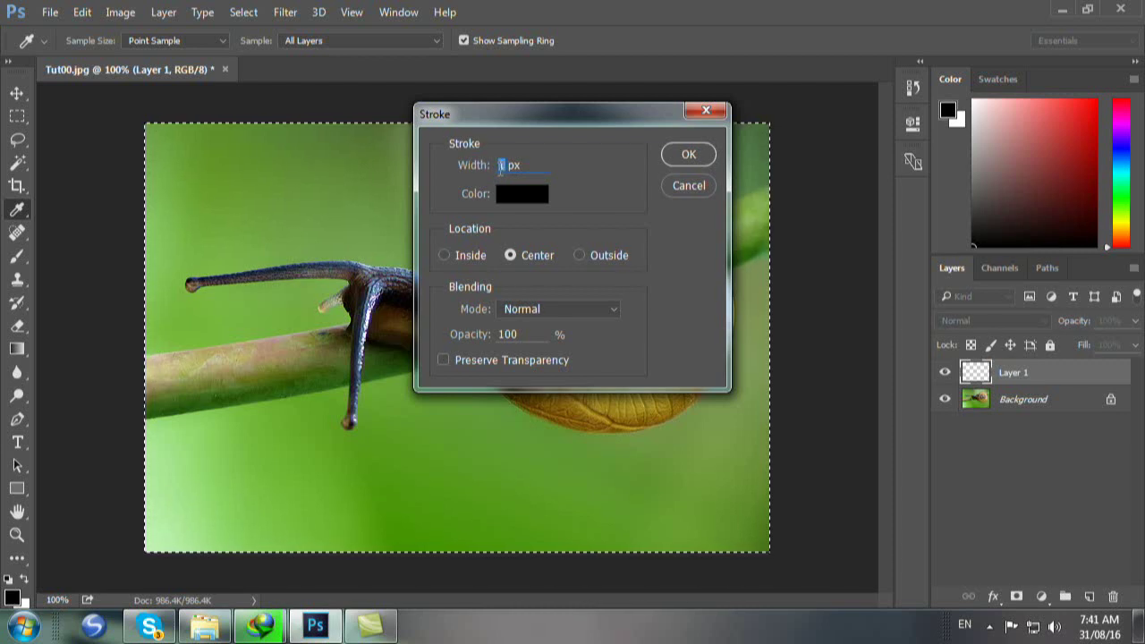
pyautogui.write('60')
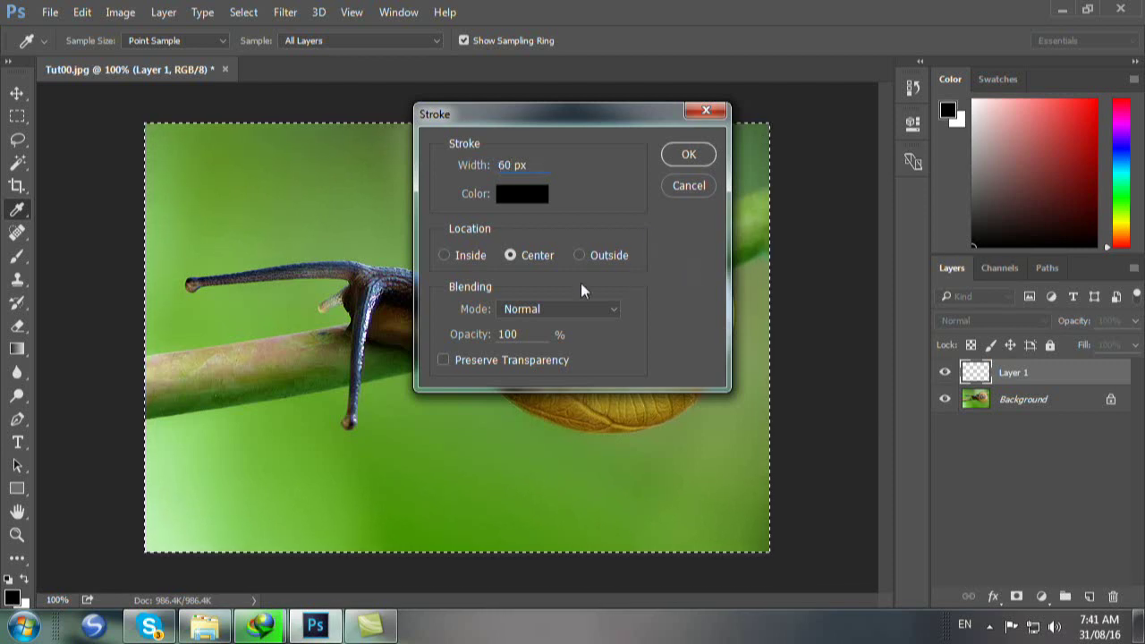
pyautogui.click(444, 256)
pyautogui.click(690, 155)
pyautogui.press('e')
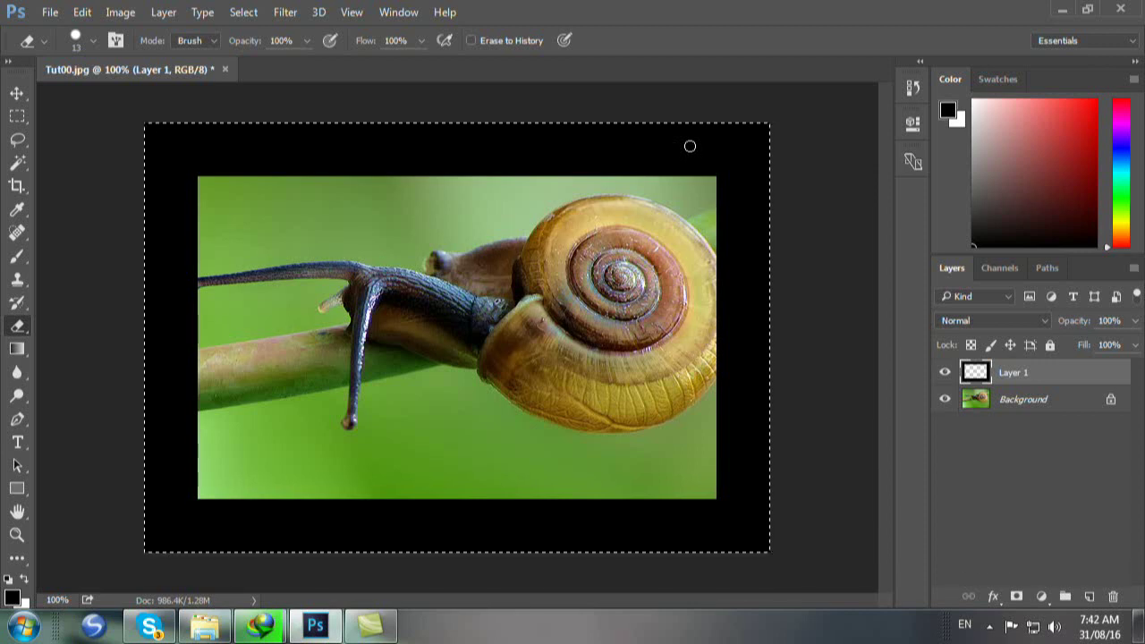
# Deselect the canvas and lower the opacity of the 60 px black border layer to 40%.
pyautogui.hotkey('ctrl', 'd')
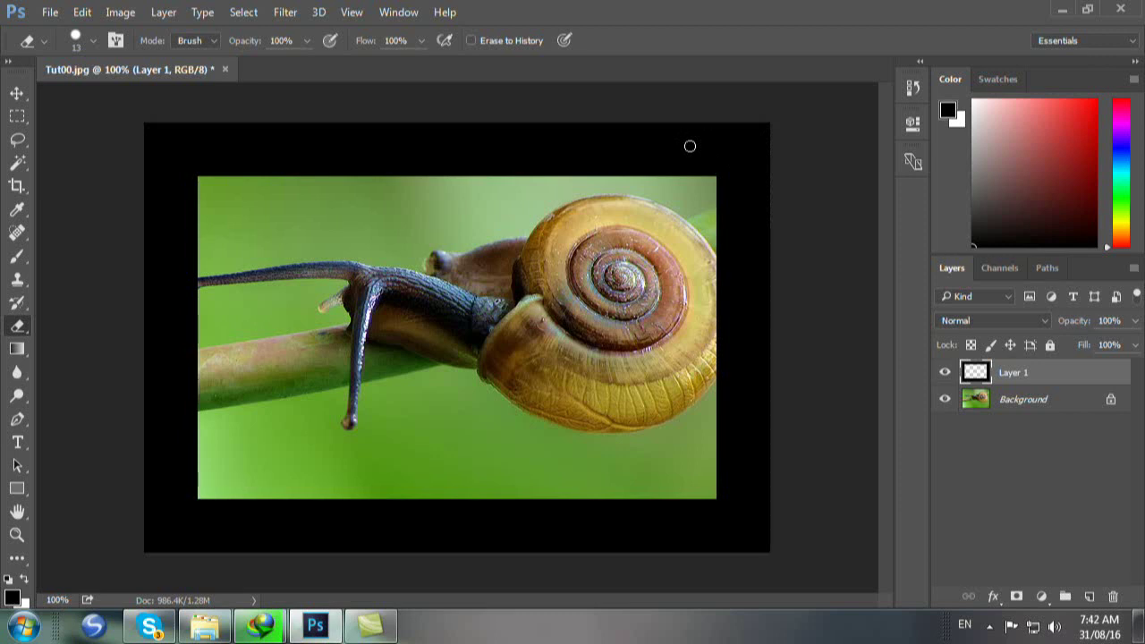
pyautogui.press('v')
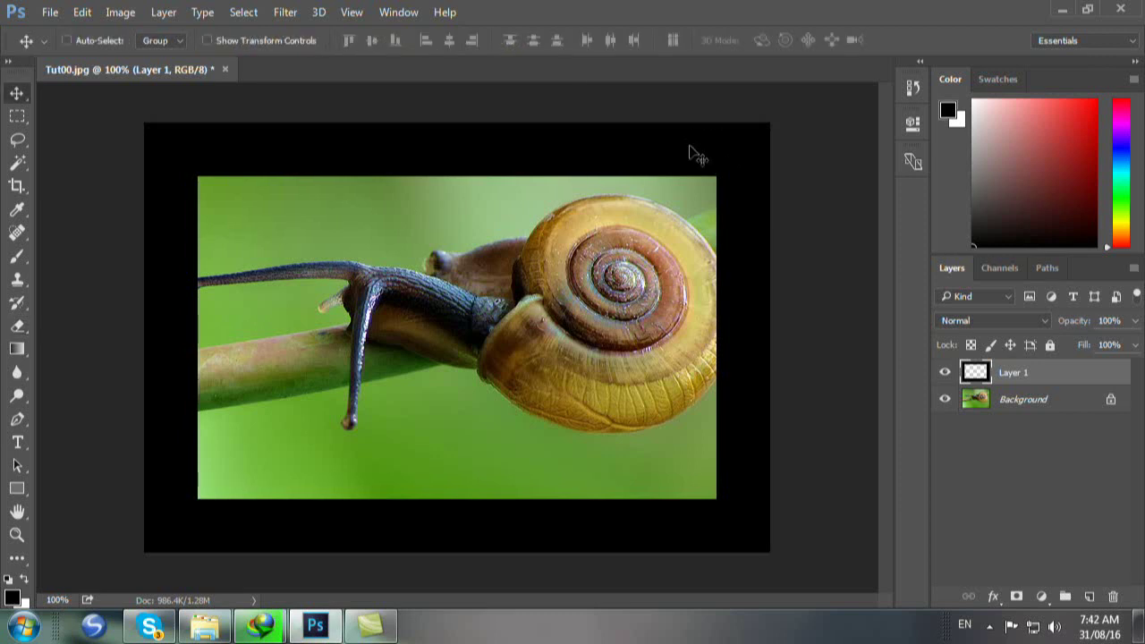
pyautogui.press('4')
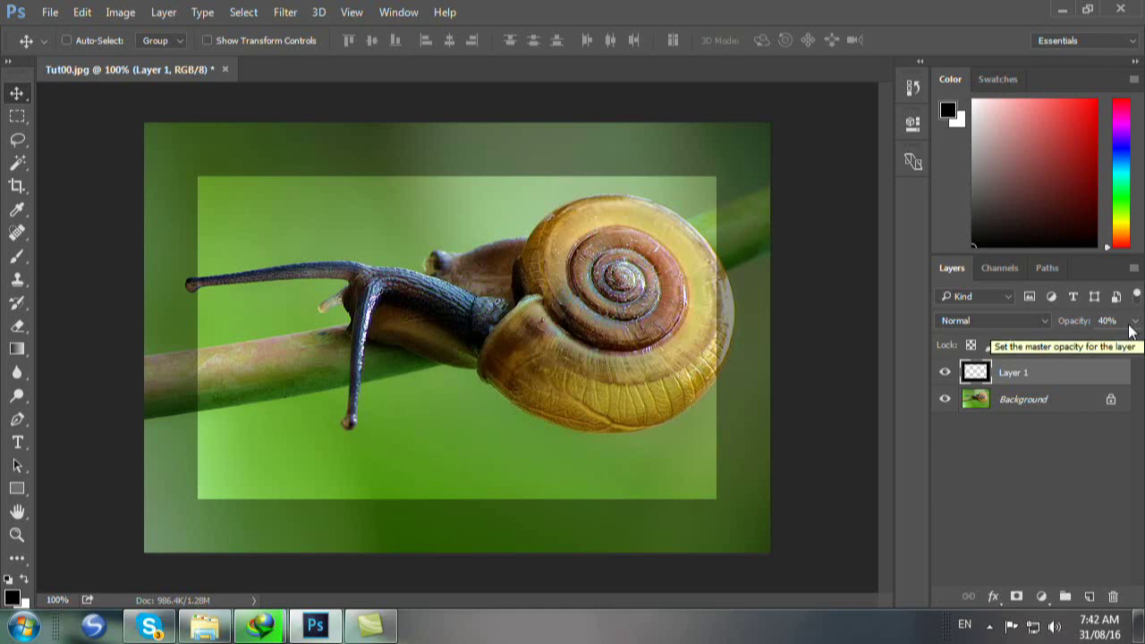
# Select the clear area inside the semi-transparent black border on Layer 1 with the Magic Wand tool.
pyautogui.press('w')
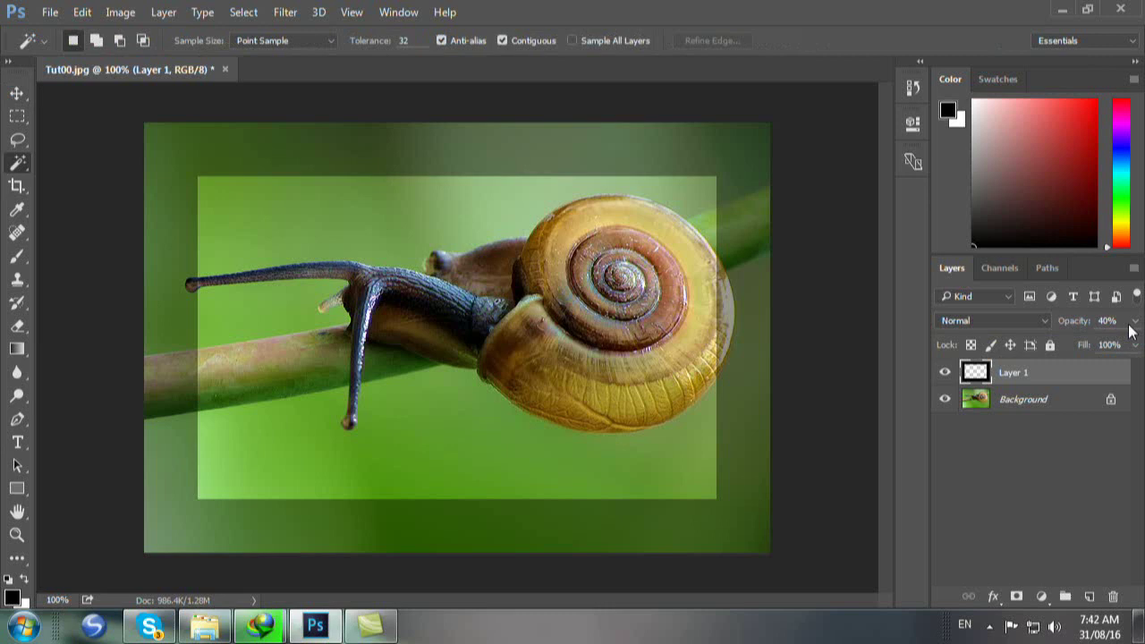
pyautogui.rightClick(16, 166)
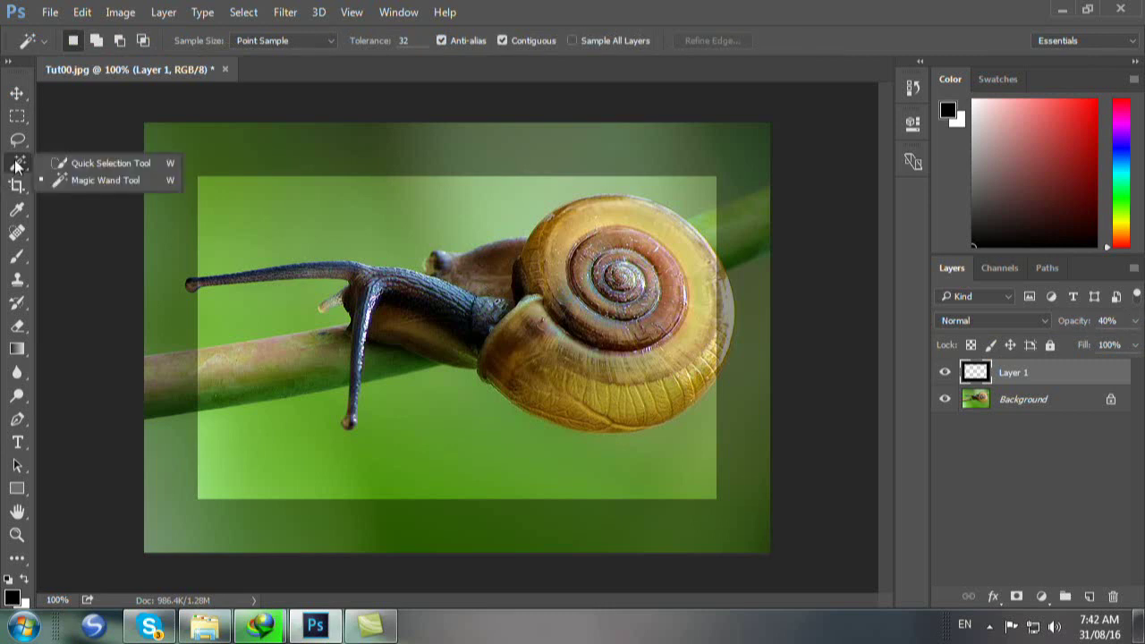
pyautogui.click(75, 181)
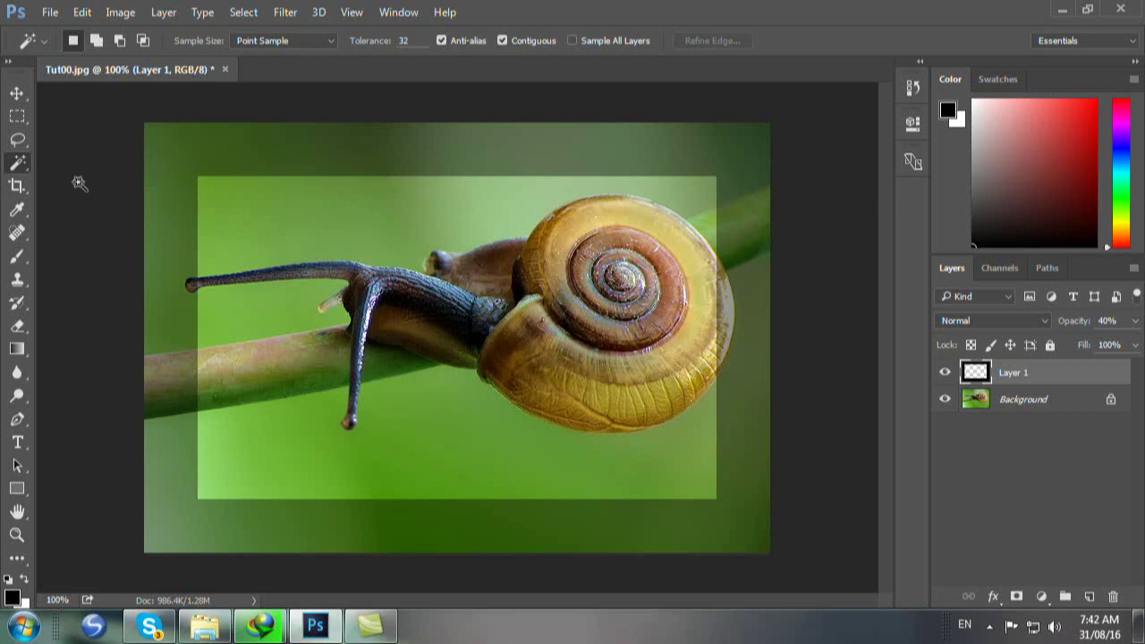
pyautogui.click(464, 333)
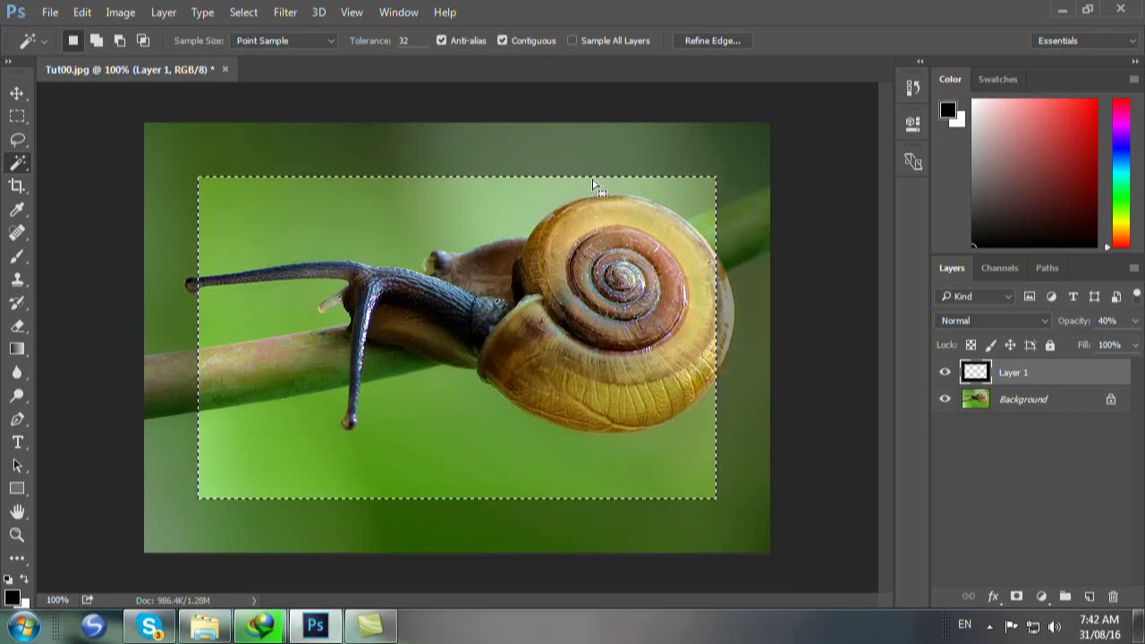
pyautogui.press('shift')
# On a new layer above Layer 1, stroke the inner selection with a 1 px white line, located Center, and deselect.
pyautogui.hotkey('ctrl', 'shift', 'alt', 'n')
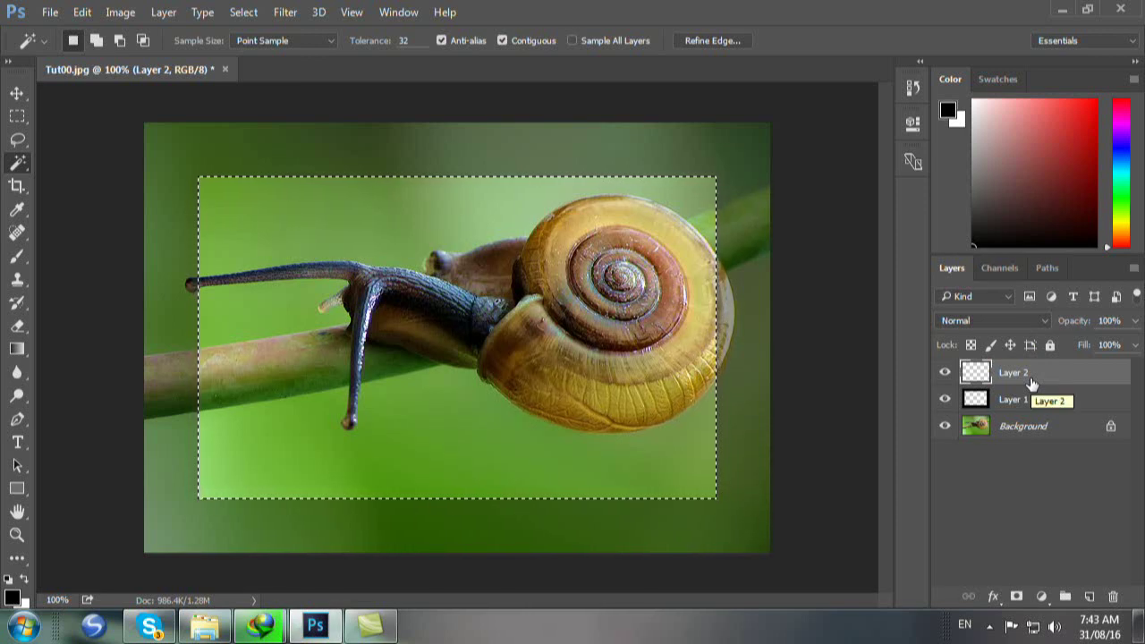
pyautogui.press('x')
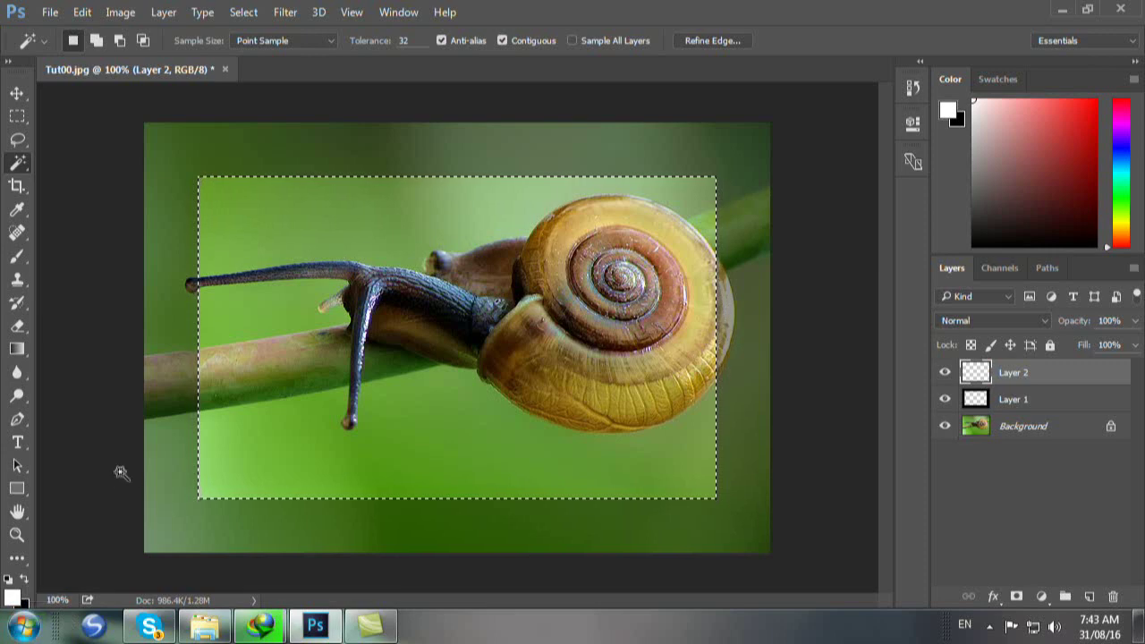
pyautogui.click(81, 12)
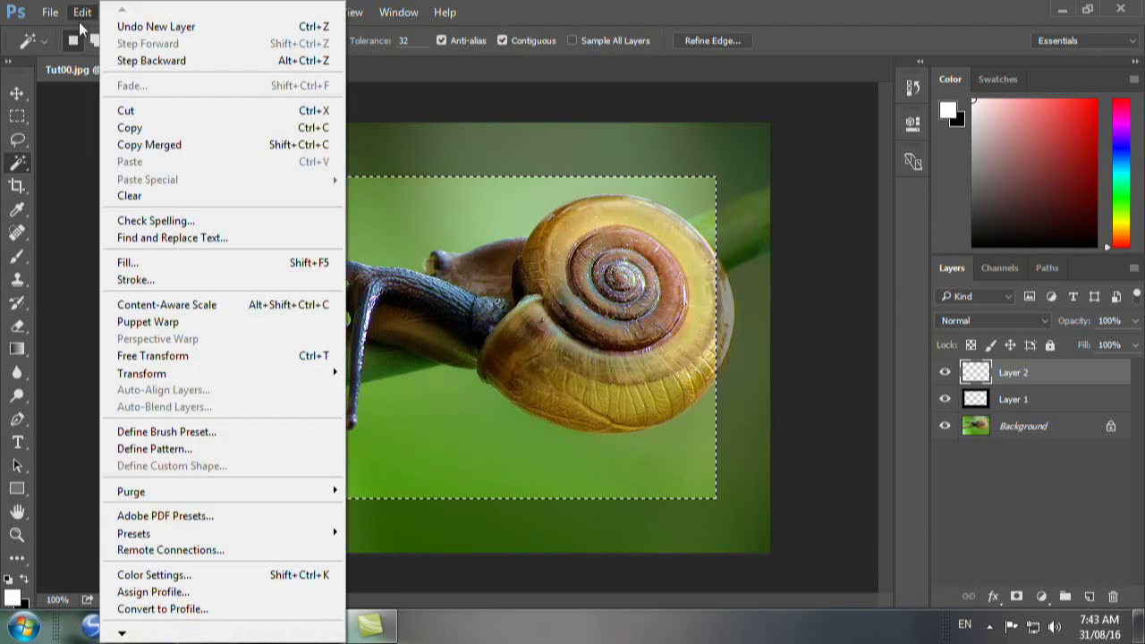
pyautogui.click(129, 279)
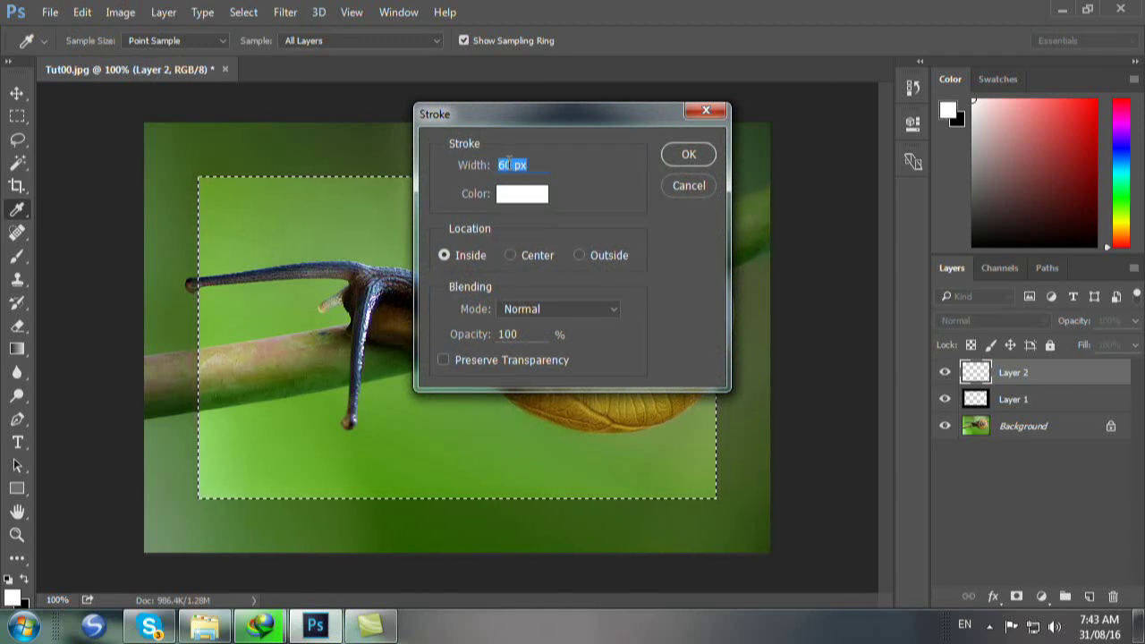
pyautogui.click(509, 165)
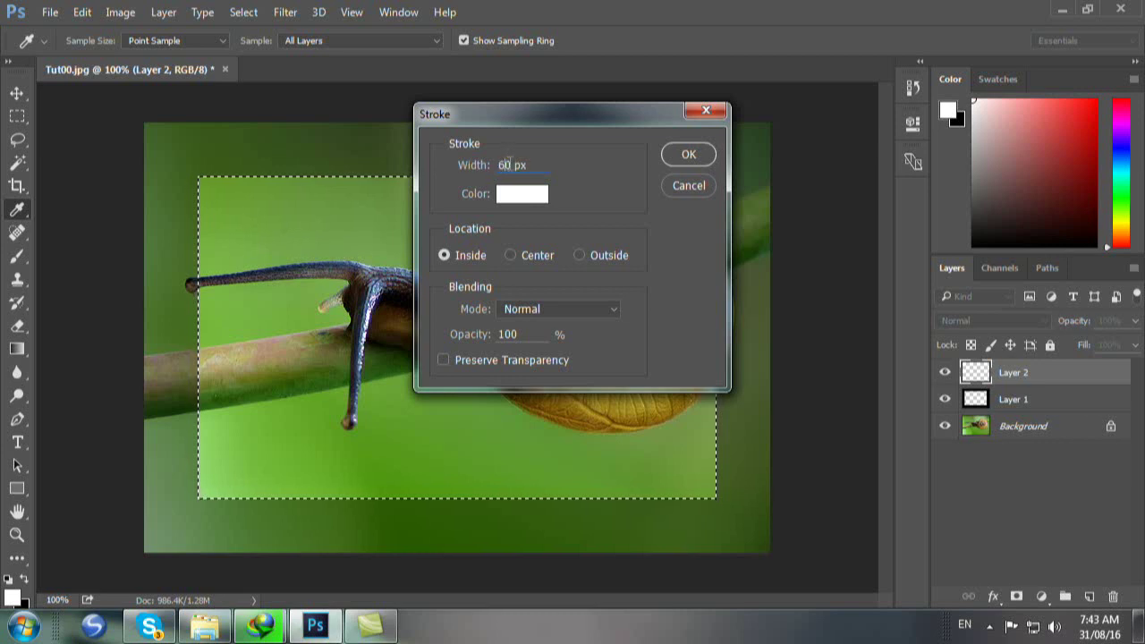
pyautogui.doubleClick(508, 164)
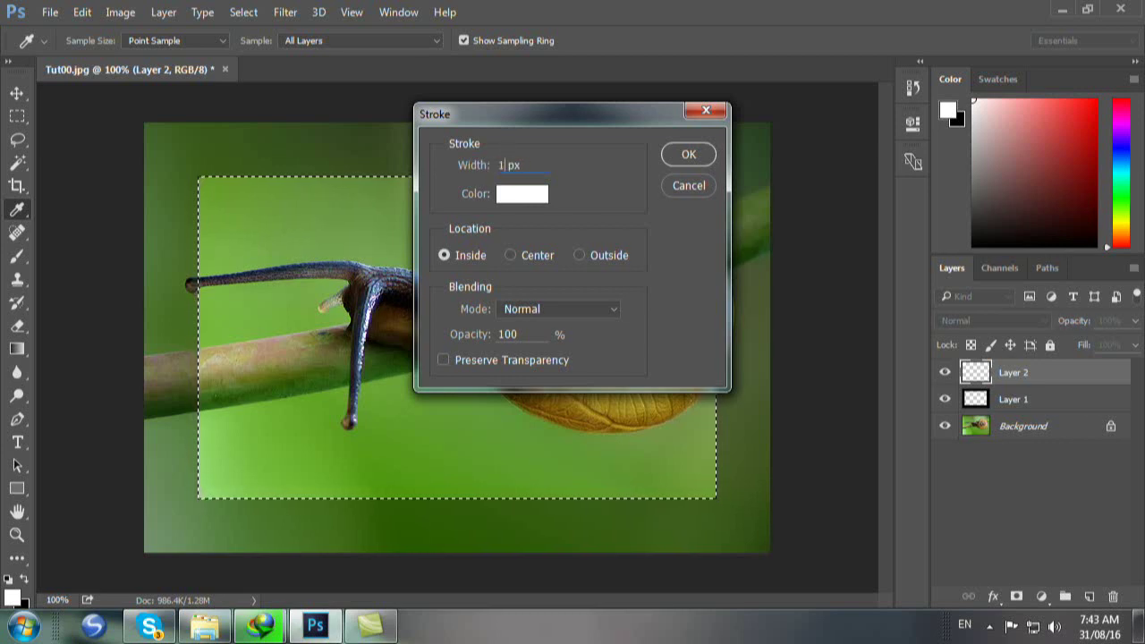
pyautogui.write('1')
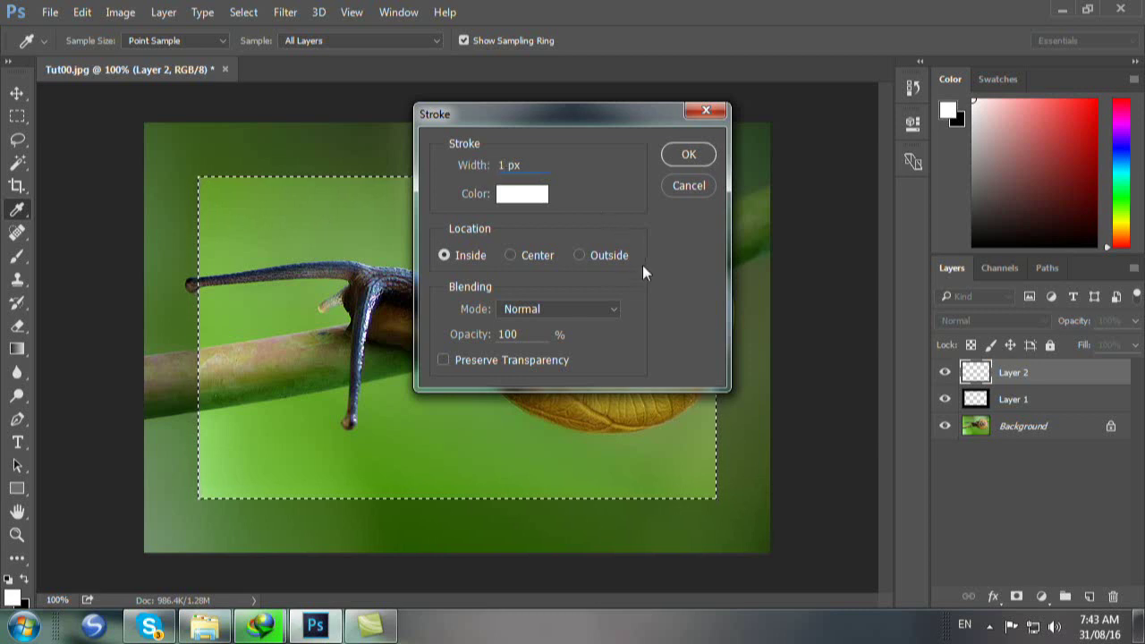
pyautogui.click(514, 254)
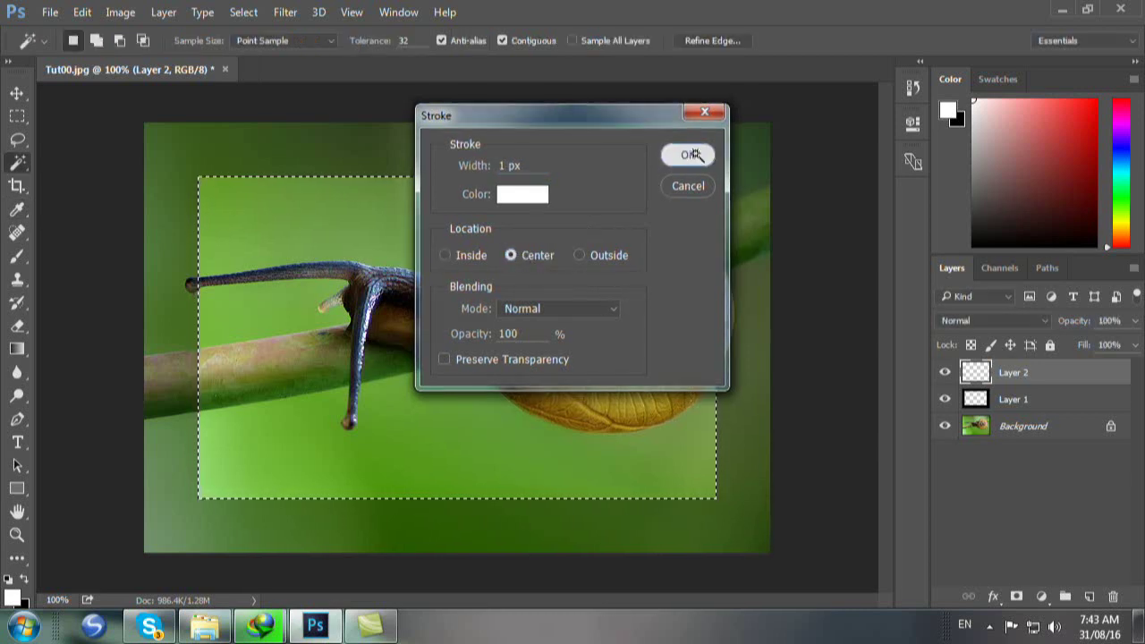
pyautogui.click(689, 154)
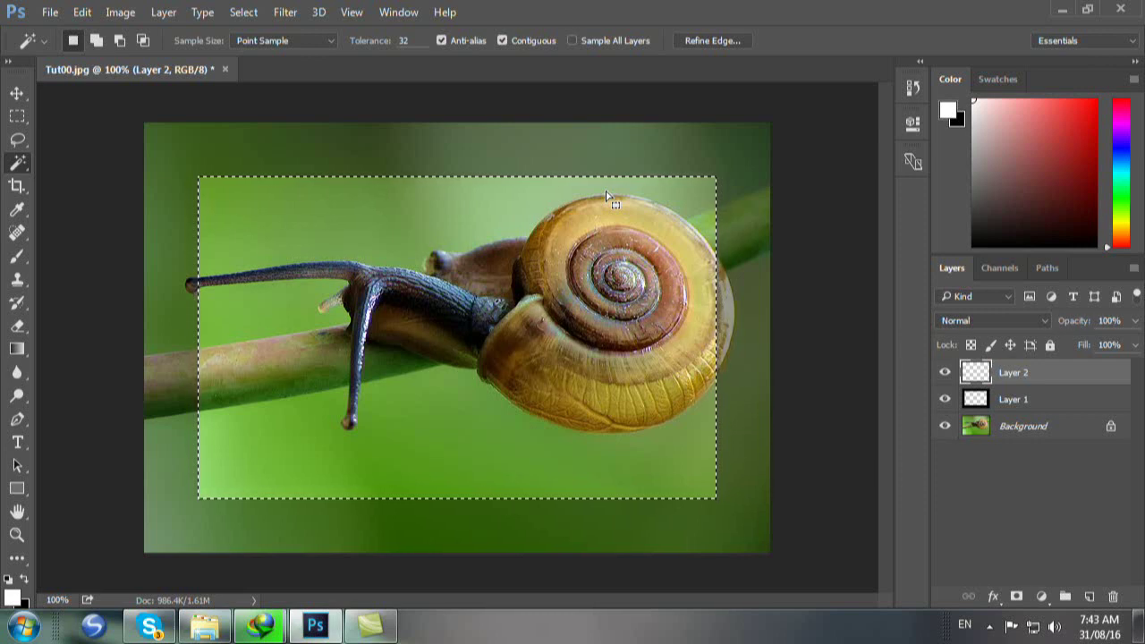
pyautogui.hotkey('ctrl', 'd')
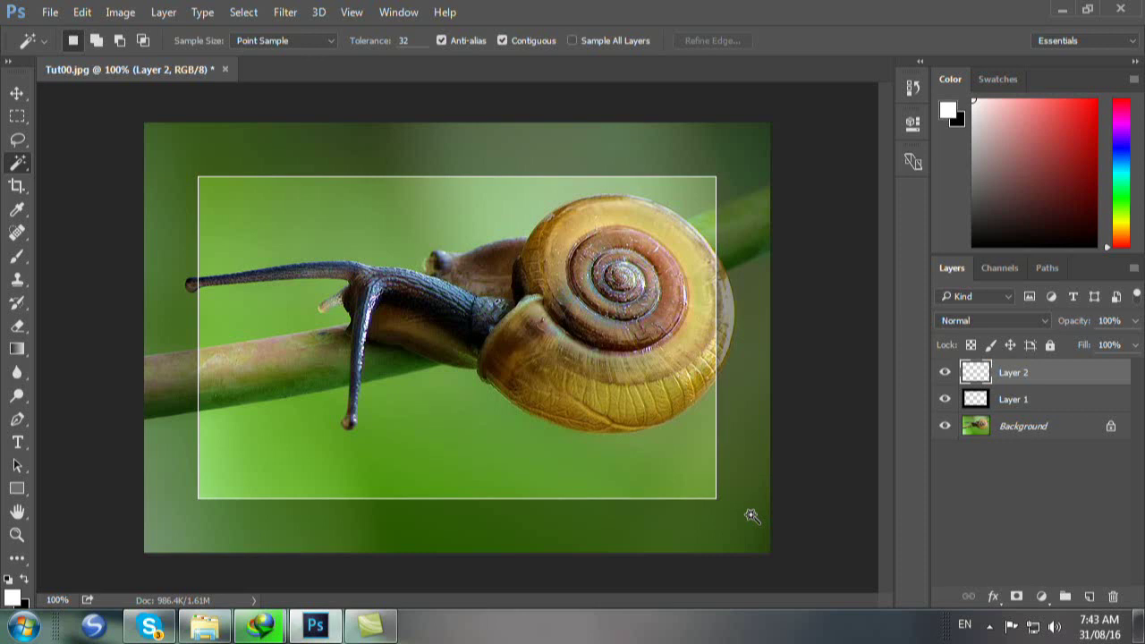
# Lower the white line layer's opacity to 50% and merge it down into the black border layer.
pyautogui.press('v')
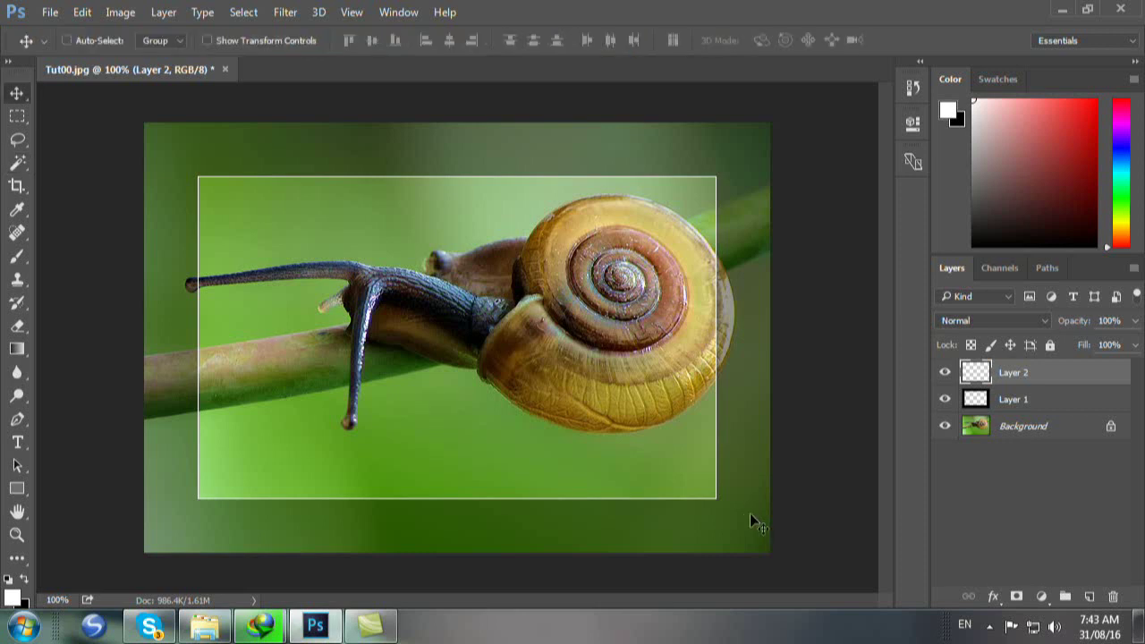
pyautogui.press('5')
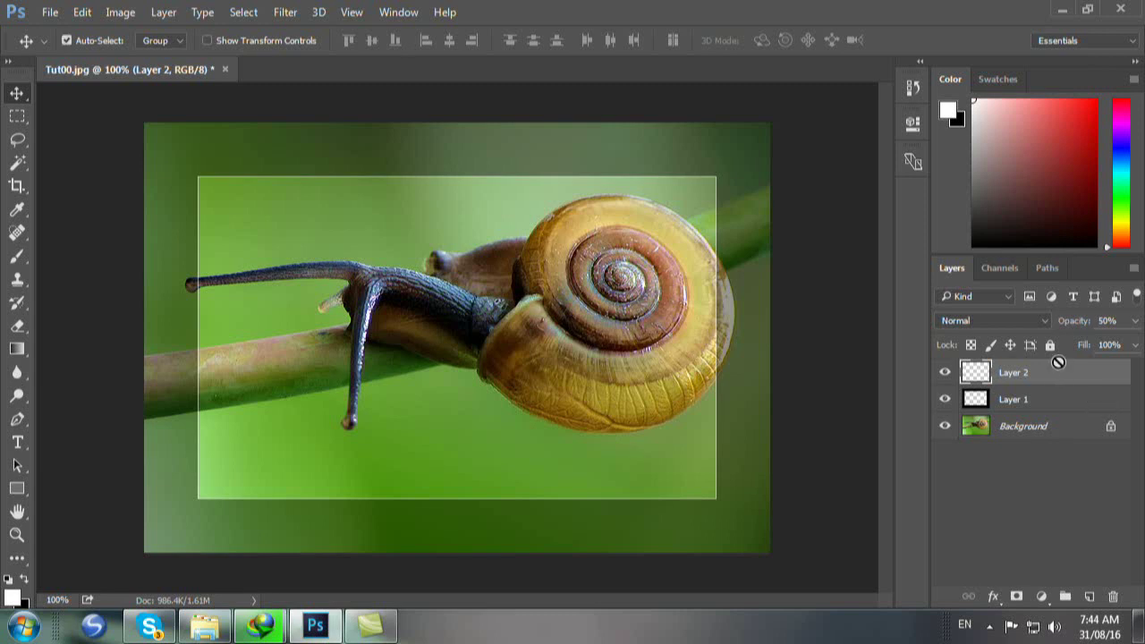
pyautogui.hotkey('ctrl', 'e')
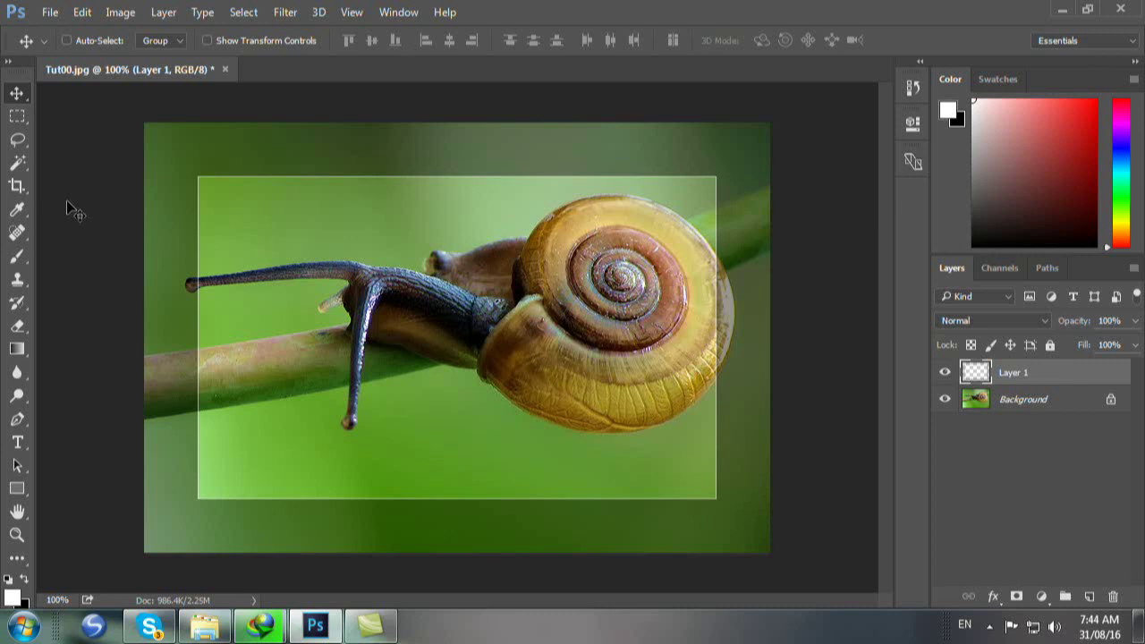
# Erase the frame where it covers the tip of the snail's long tentacle, using the Eraser tool with a reduced brush size.
pyautogui.press('e')
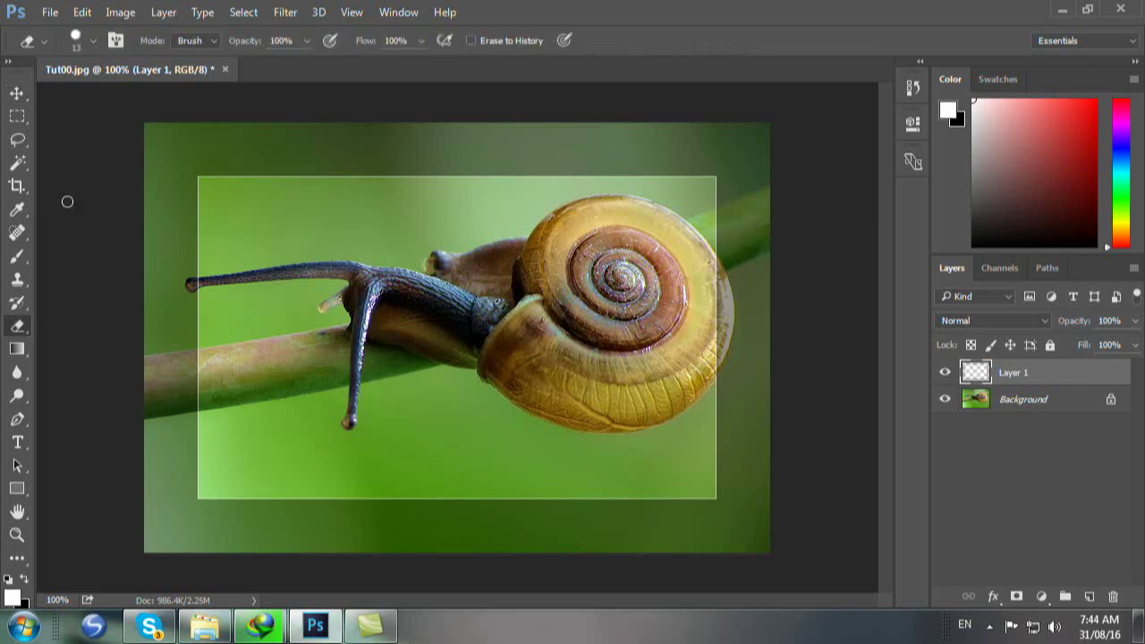
pyautogui.click(21, 327)
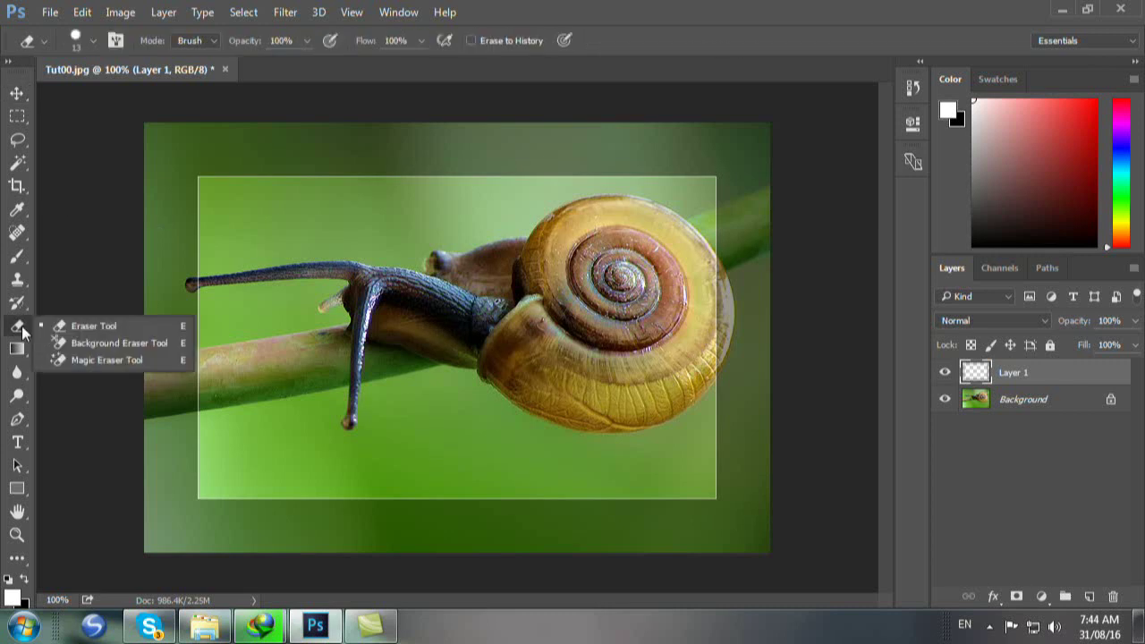
pyautogui.click(100, 325)
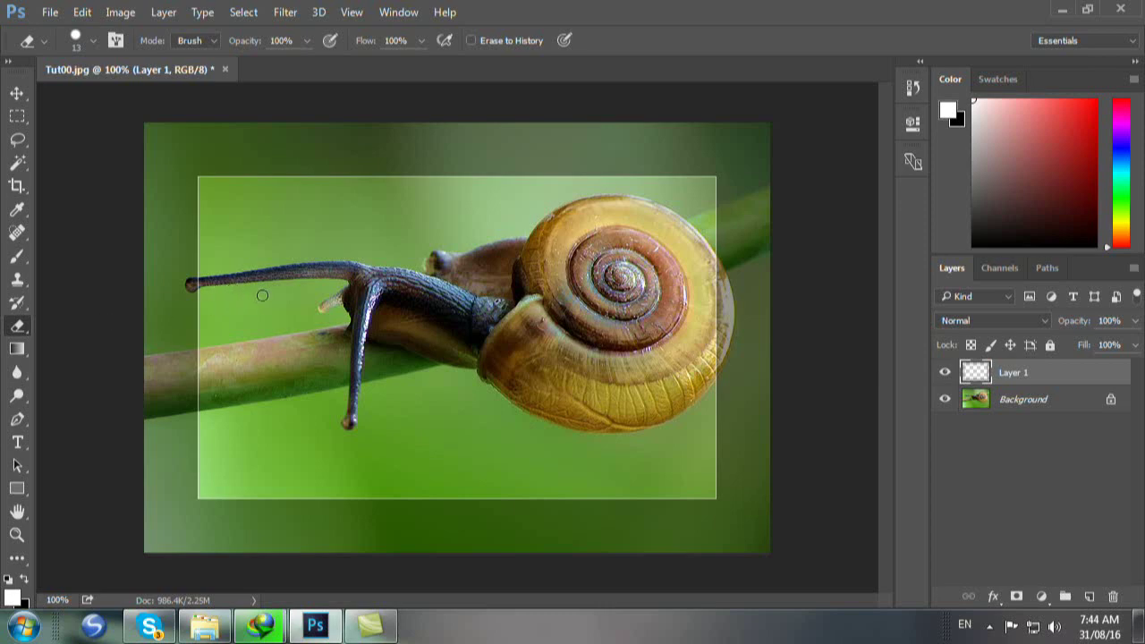
pyautogui.scroll(3, 263, 296)
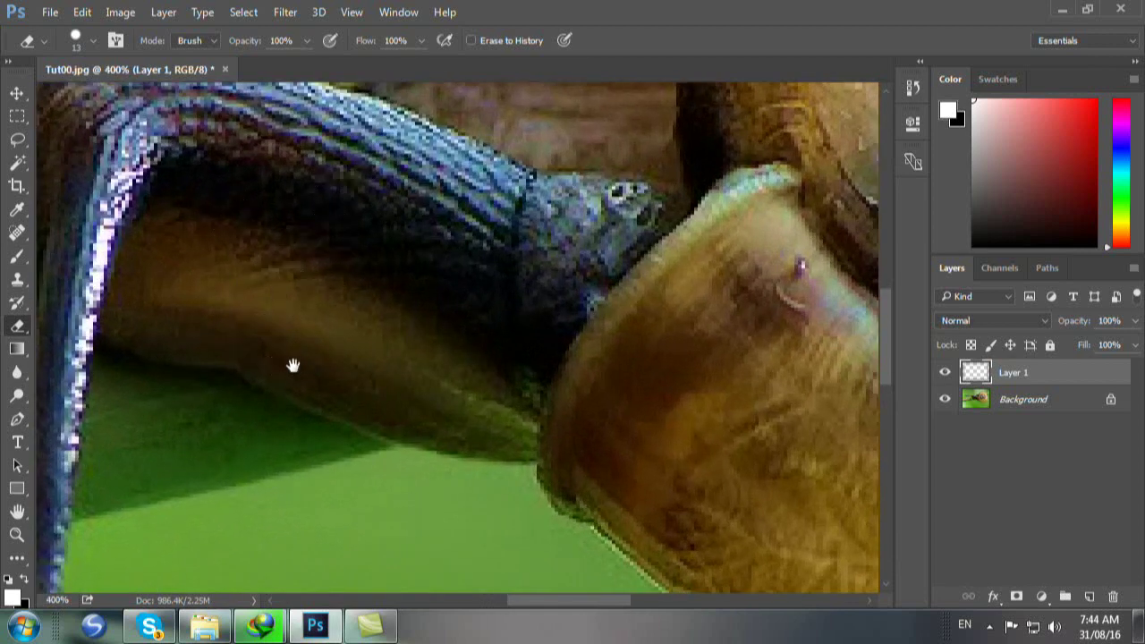
pyautogui.moveTo(292, 366); pyautogui.dragTo(741, 448)
pyautogui.moveTo(376, 347)
pyautogui.mouseDown()
pyautogui.moveTo(430, 357)
pyautogui.moveTo(604, 345)
pyautogui.mouseUp()
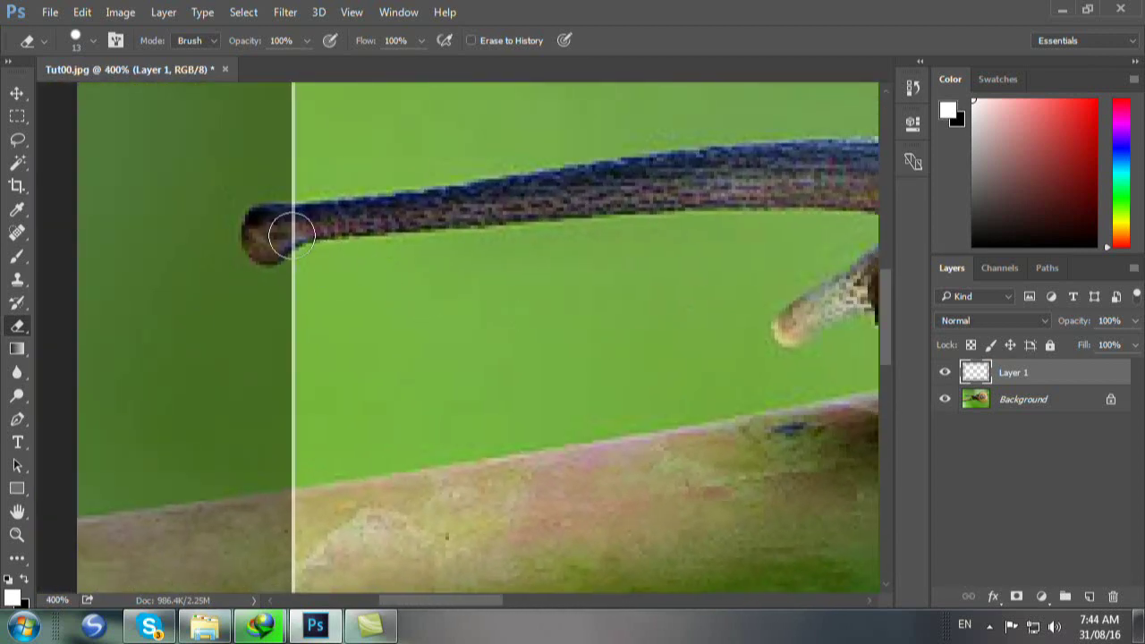
pyautogui.press('[')
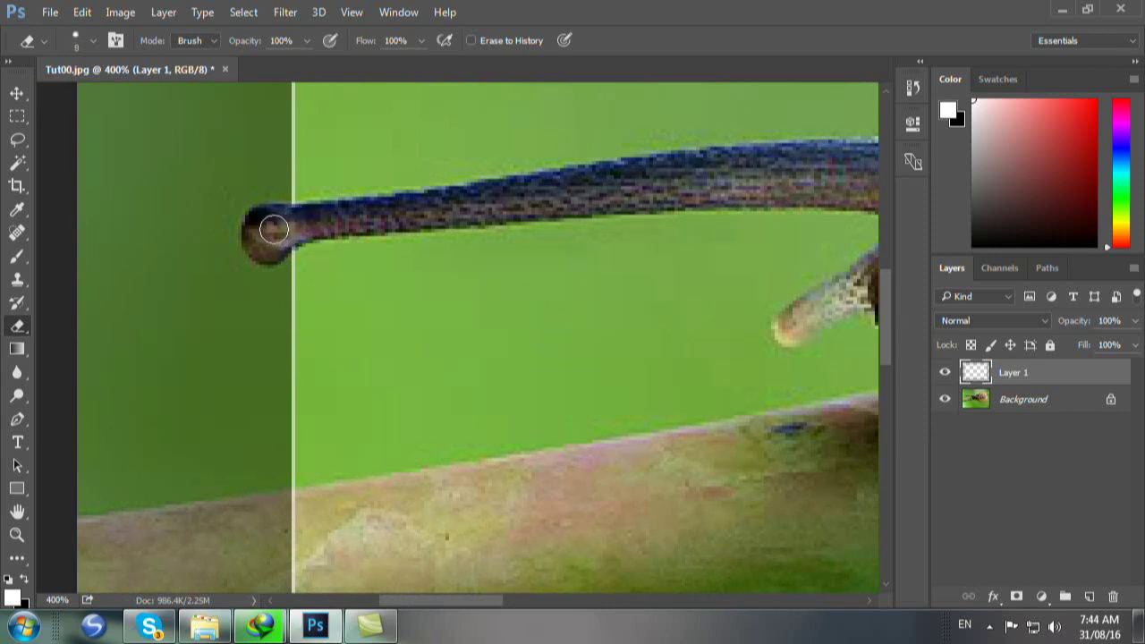
pyautogui.moveTo(268, 221)
pyautogui.mouseDown()
pyautogui.moveTo(266, 237)
pyautogui.moveTo(273, 228)
pyautogui.mouseUp()
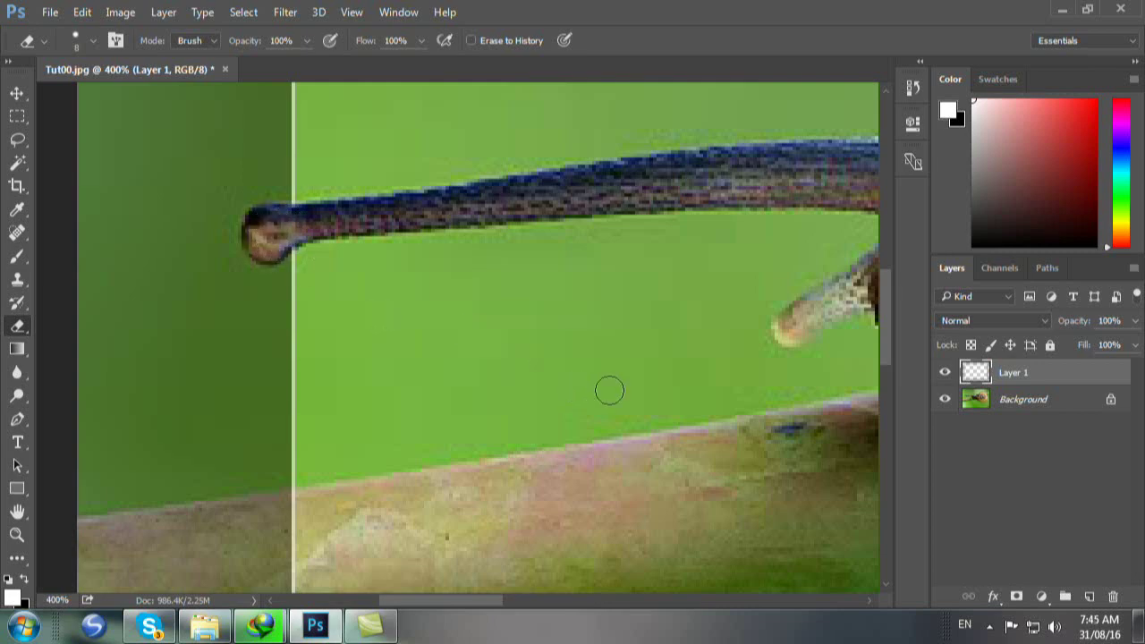
# Erase the frame and its white line where they overlap the outer edge of the snail's shell.
pyautogui.moveTo(707, 348); pyautogui.dragTo(471, 328)
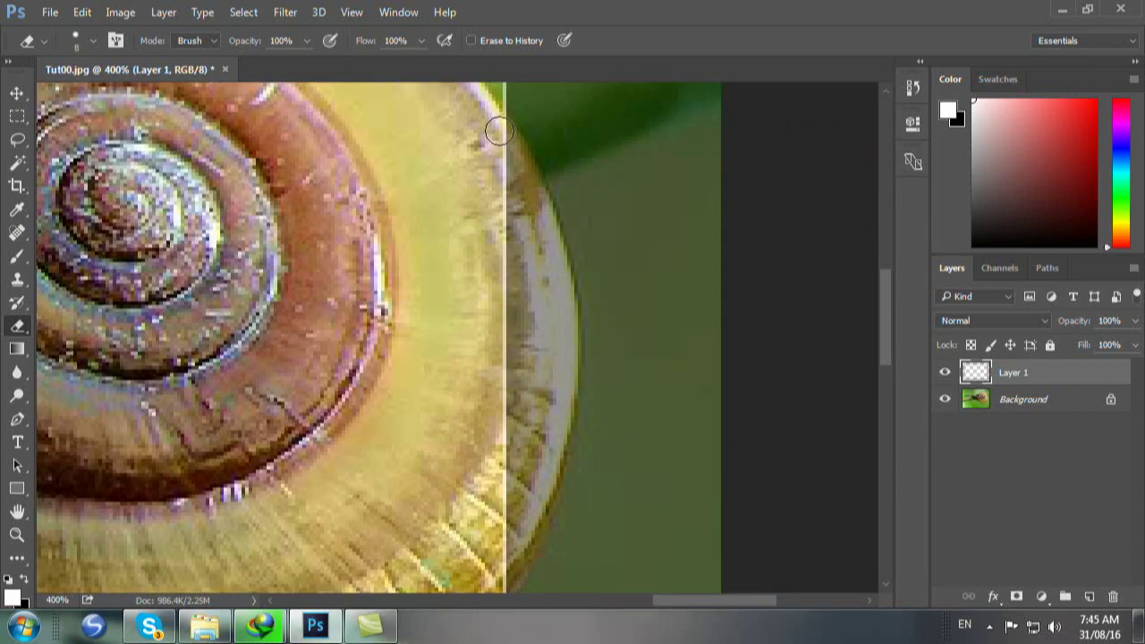
pyautogui.moveTo(498, 131)
pyautogui.mouseDown()
pyautogui.moveTo(547, 247)
pyautogui.moveTo(560, 358)
pyautogui.moveTo(558, 408)
pyautogui.moveTo(499, 574)
pyautogui.moveTo(510, 576)
pyautogui.moveTo(533, 529)
pyautogui.moveTo(551, 427)
pyautogui.moveTo(527, 173)
pyautogui.moveTo(515, 171)
pyautogui.moveTo(507, 485)
pyautogui.moveTo(514, 307)
pyautogui.moveTo(520, 315)
pyautogui.moveTo(519, 437)
pyautogui.moveTo(503, 318)
pyautogui.mouseUp()
pyautogui.hotkey('ctrl', '-')
pyautogui.hotkey('ctrl', '-')
pyautogui.hotkey('ctrl', '-')
pyautogui.hotkey('ctrl', '-')
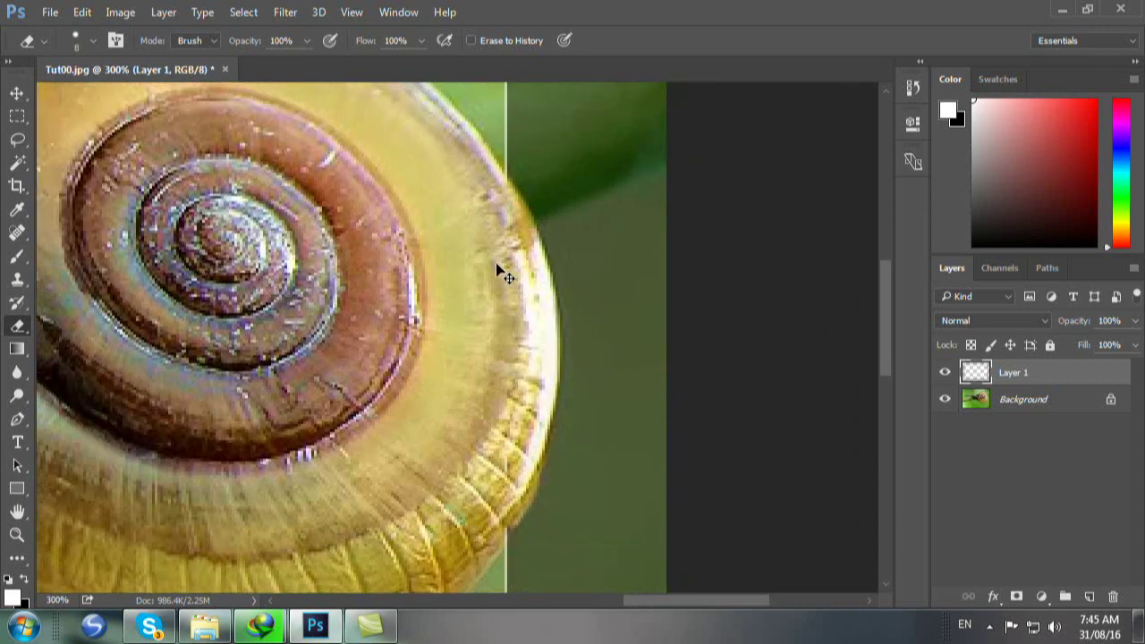
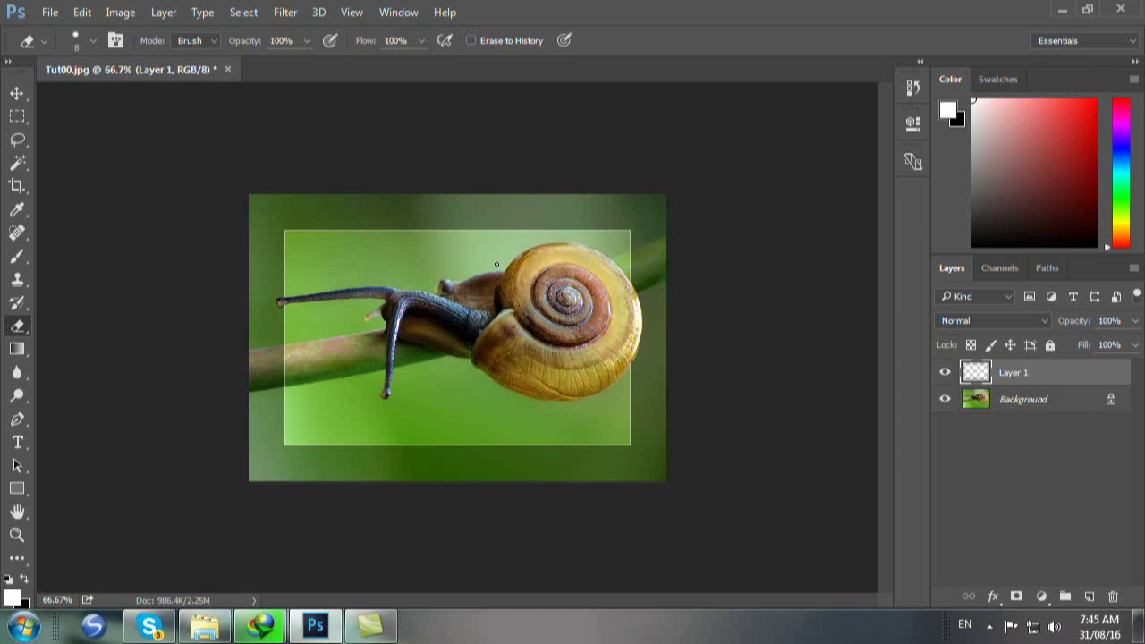
# Save the framed image to the Desktop as "Khung so 2" in Photoshop (PSD) format.
pyautogui.hotkey('ctrl', 'shift', 's')
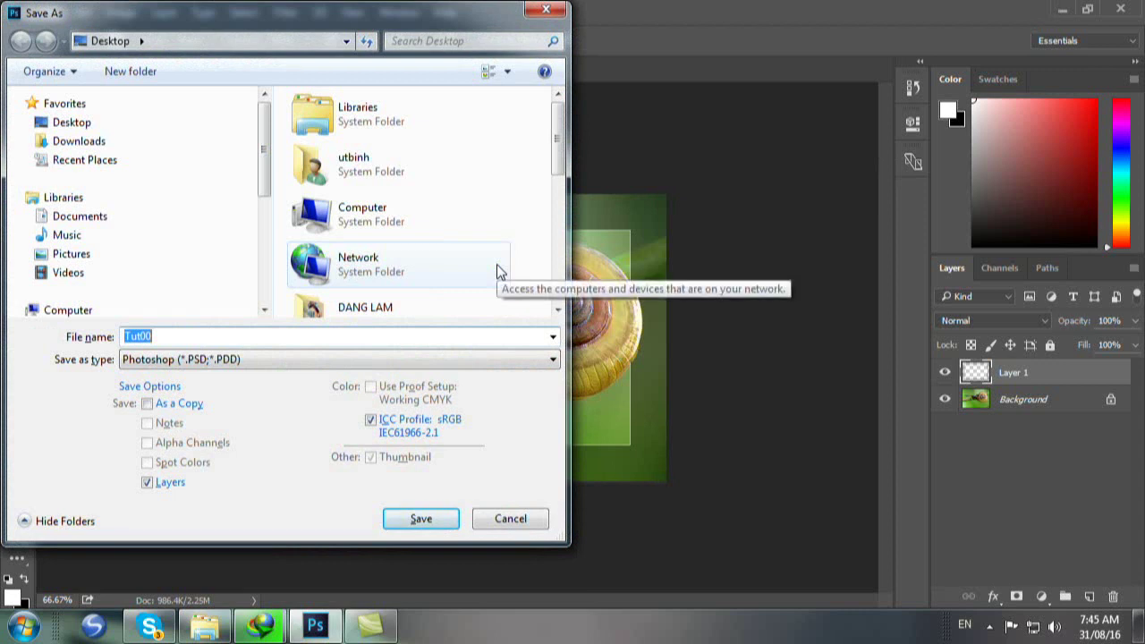
pyautogui.click(79, 125)
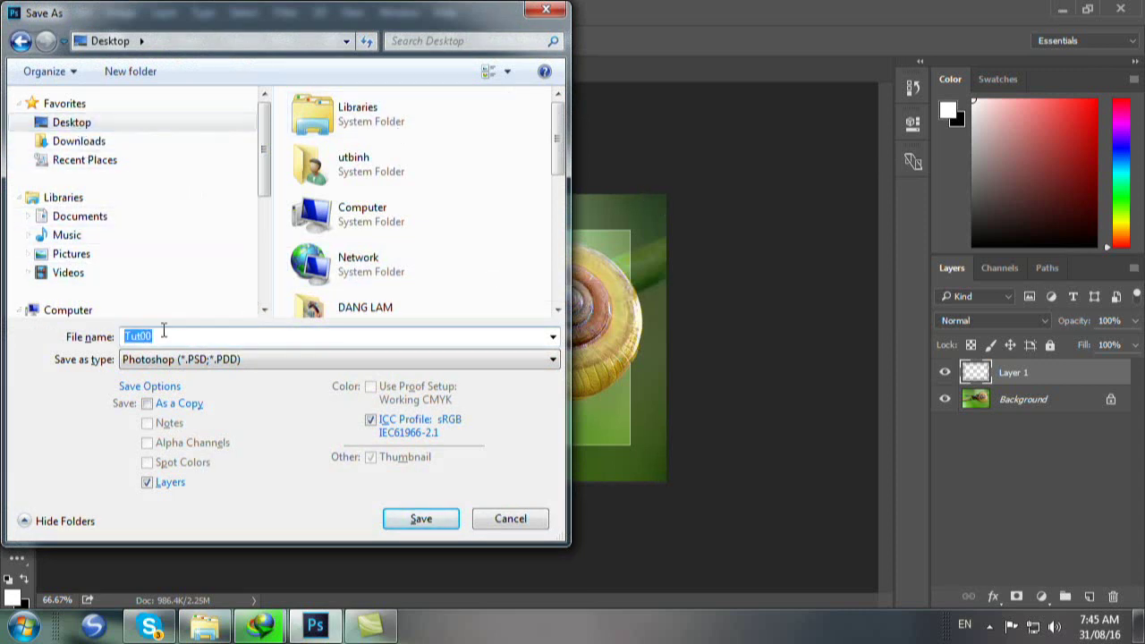
pyautogui.write('Khung so 2')
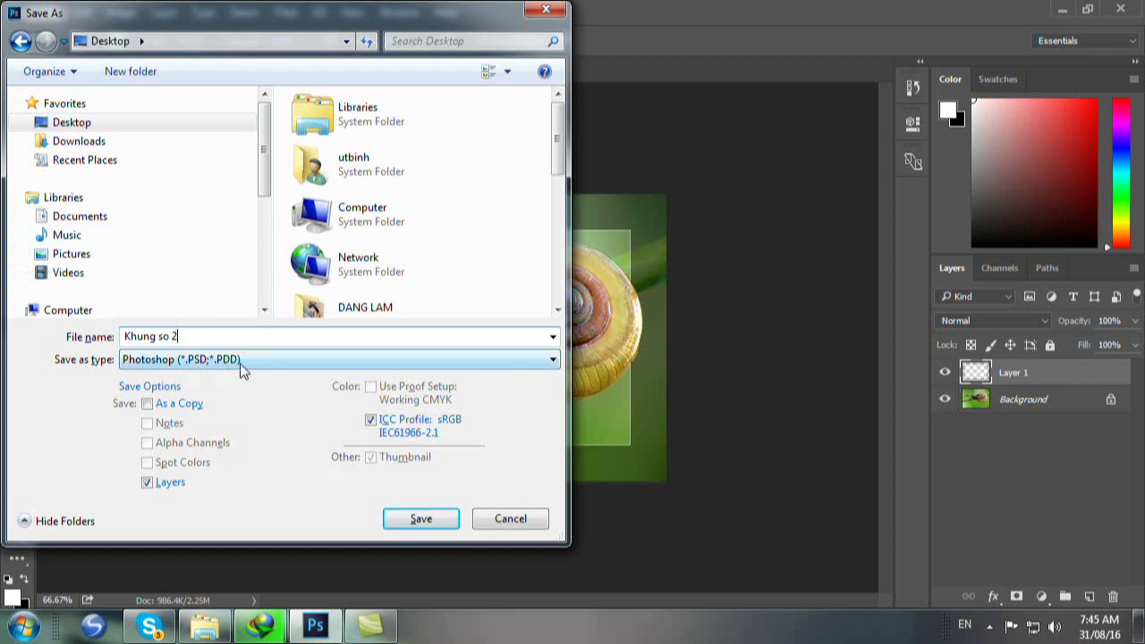
pyautogui.click(426, 528)
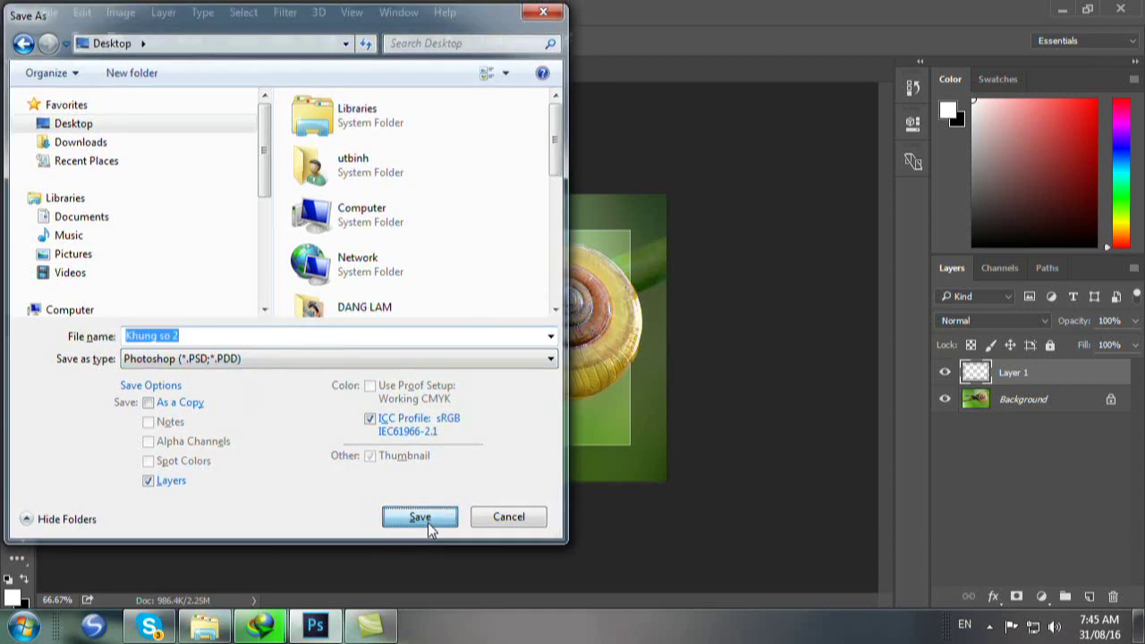
pyautogui.click(765, 183)
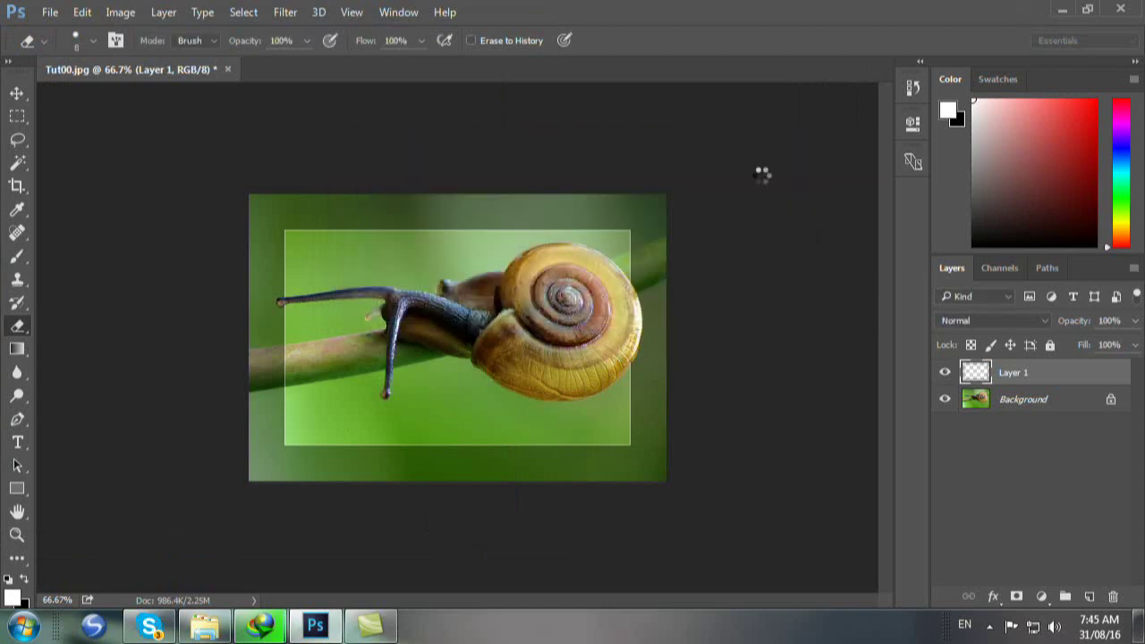
# Save a JPEG copy of the framed image to the Desktop as "Khung so 2" with quality 8 and Baseline ("Standard") format.
pyautogui.hotkey('ctrl', 'shift', 's')
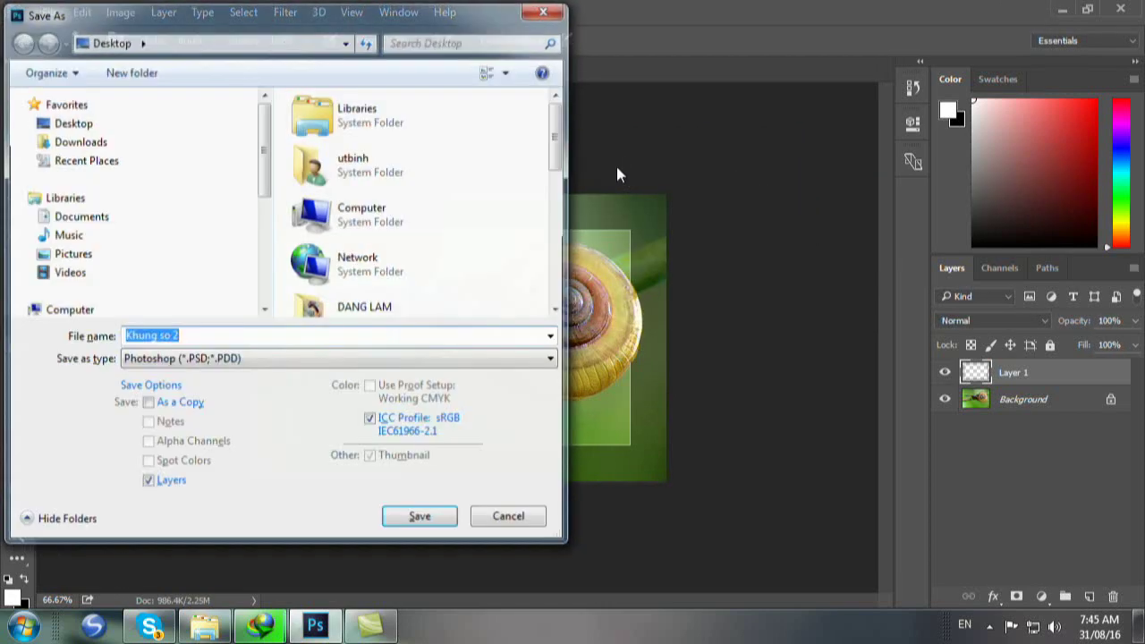
pyautogui.click(68, 125)
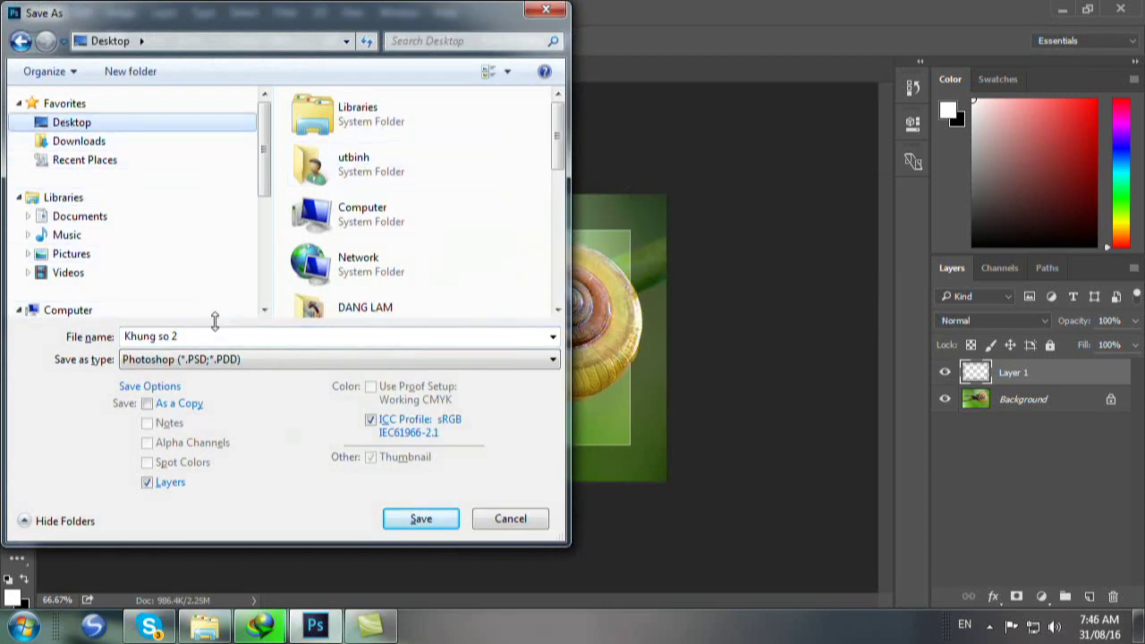
pyautogui.click(555, 360)
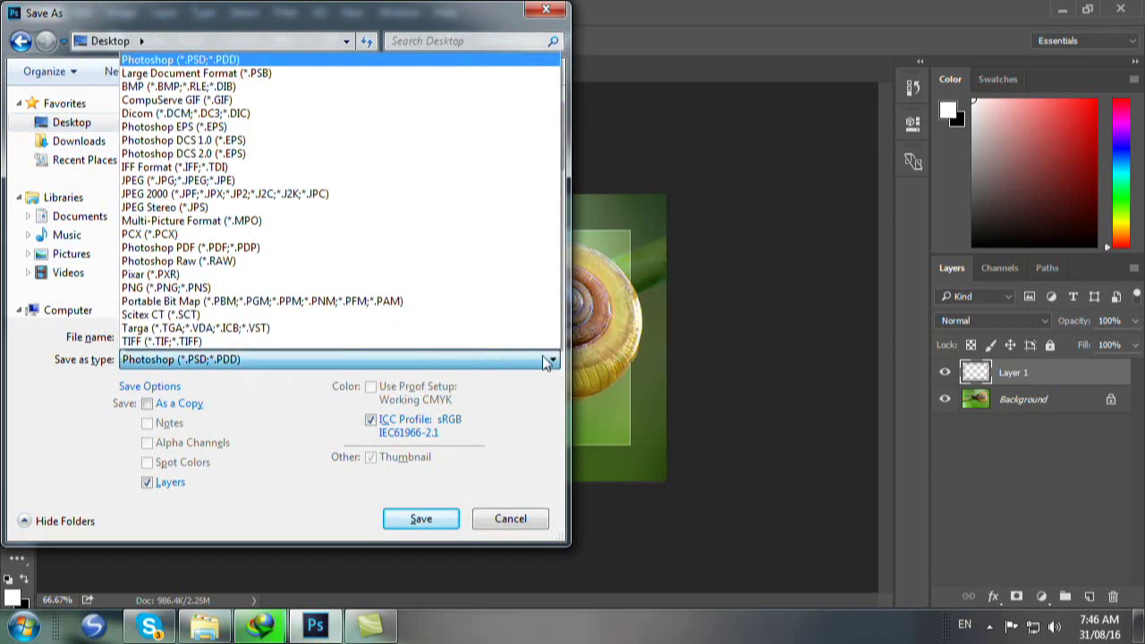
pyautogui.click(215, 184)
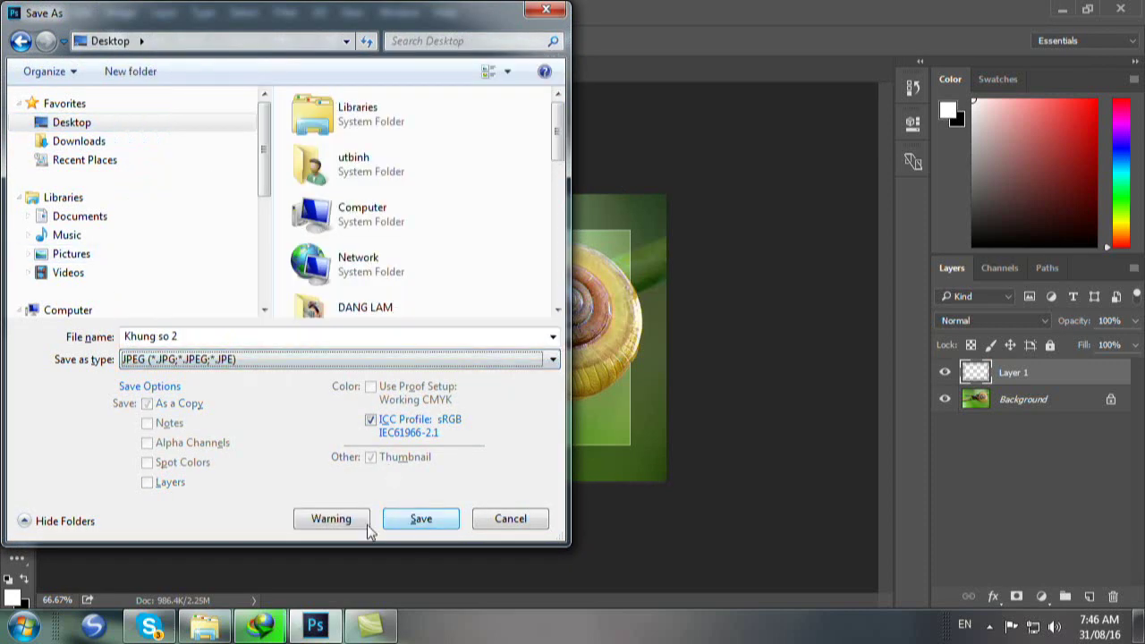
pyautogui.click(418, 520)
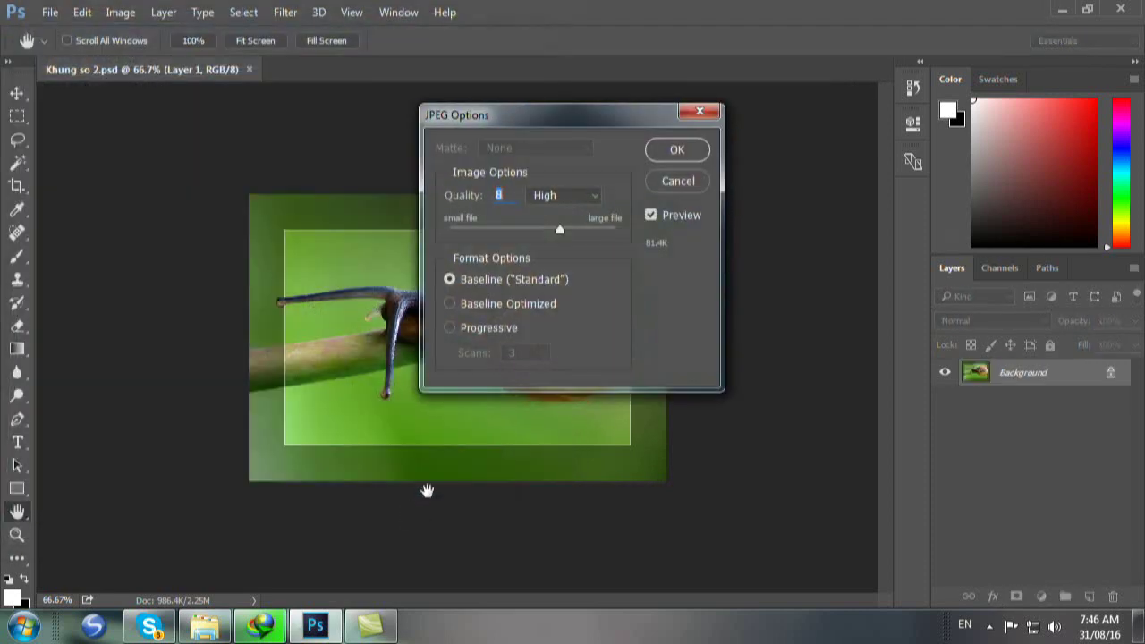
pyautogui.click(675, 150)
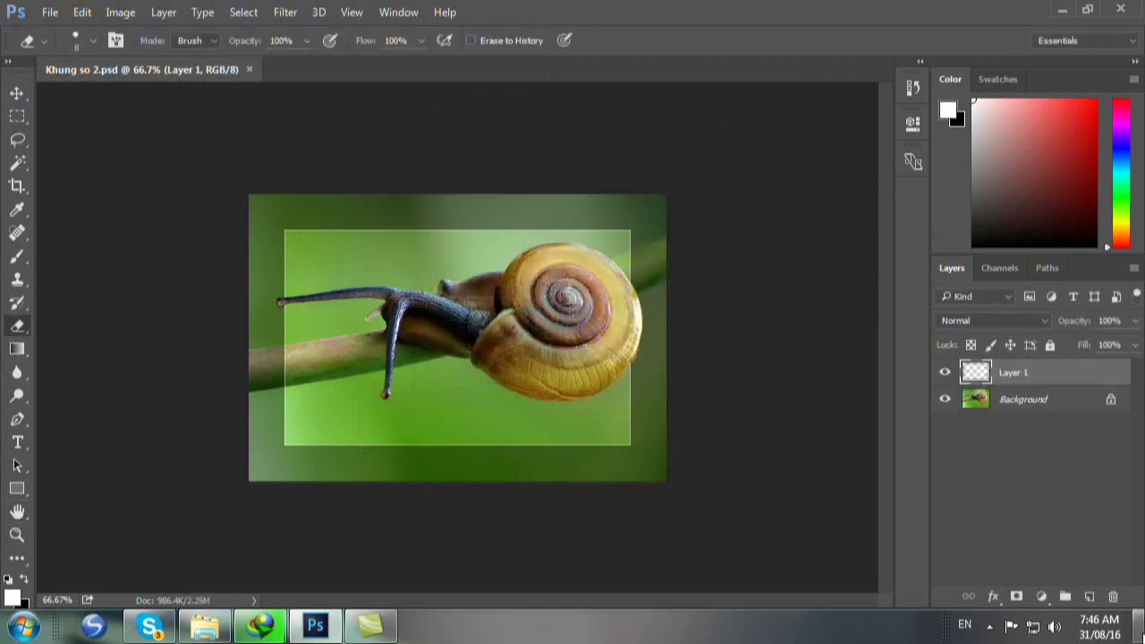
# Open the saved Khung so 2 PSD from the Desktop, exit Photoshop, and view the Khung so 2 JPEG in the image viewer.
pyautogui.click(1140, 626)
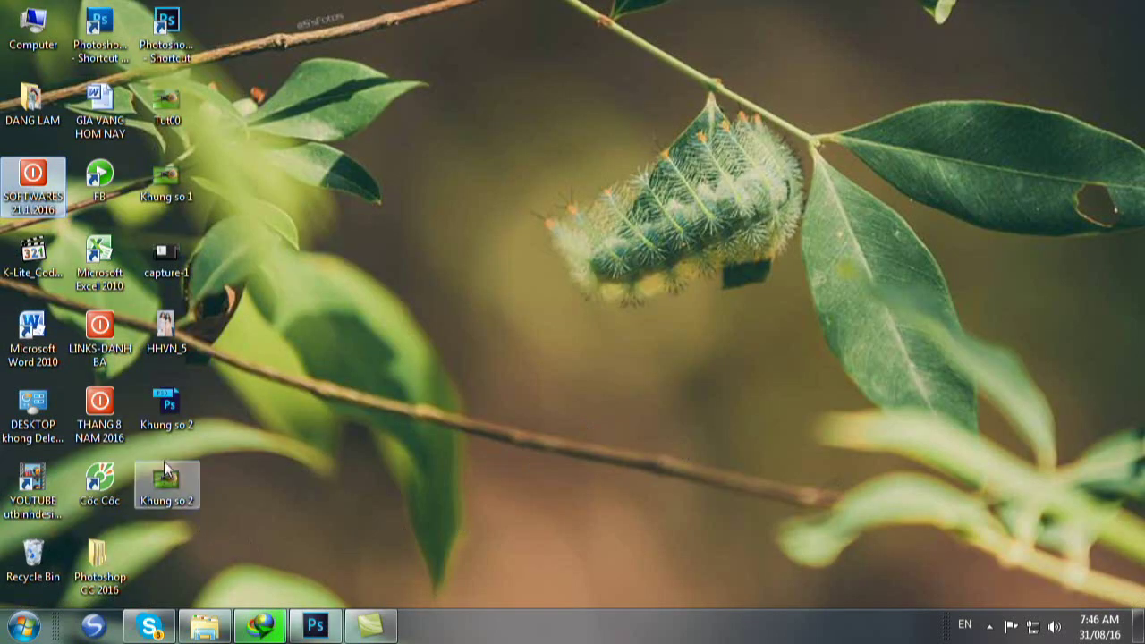
pyautogui.doubleClick(168, 402)
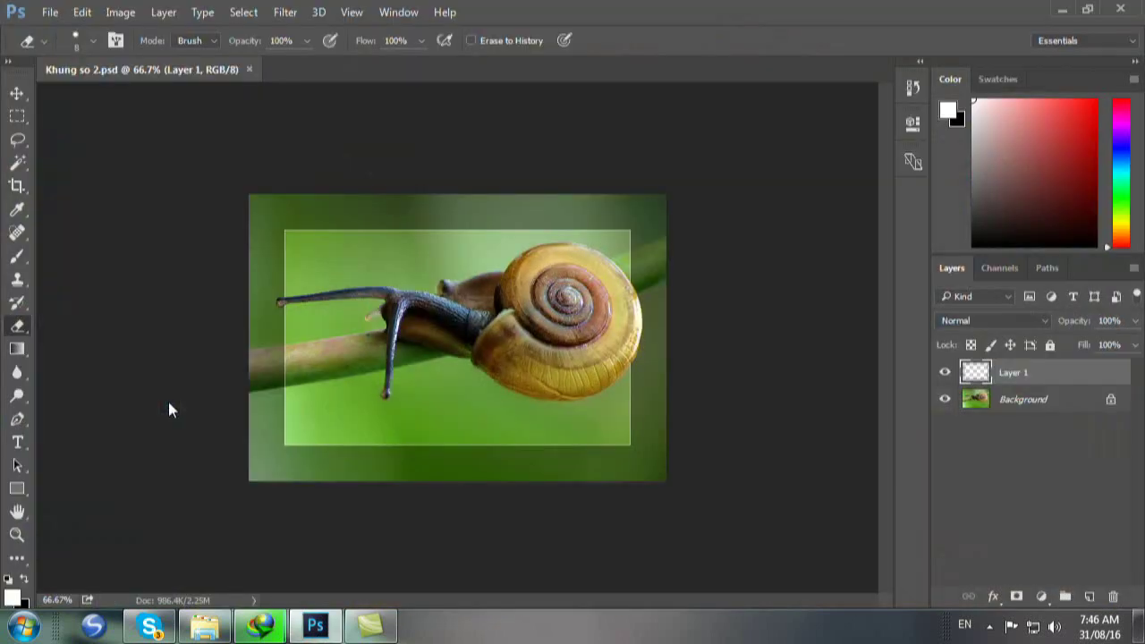
pyautogui.click(1121, 8)
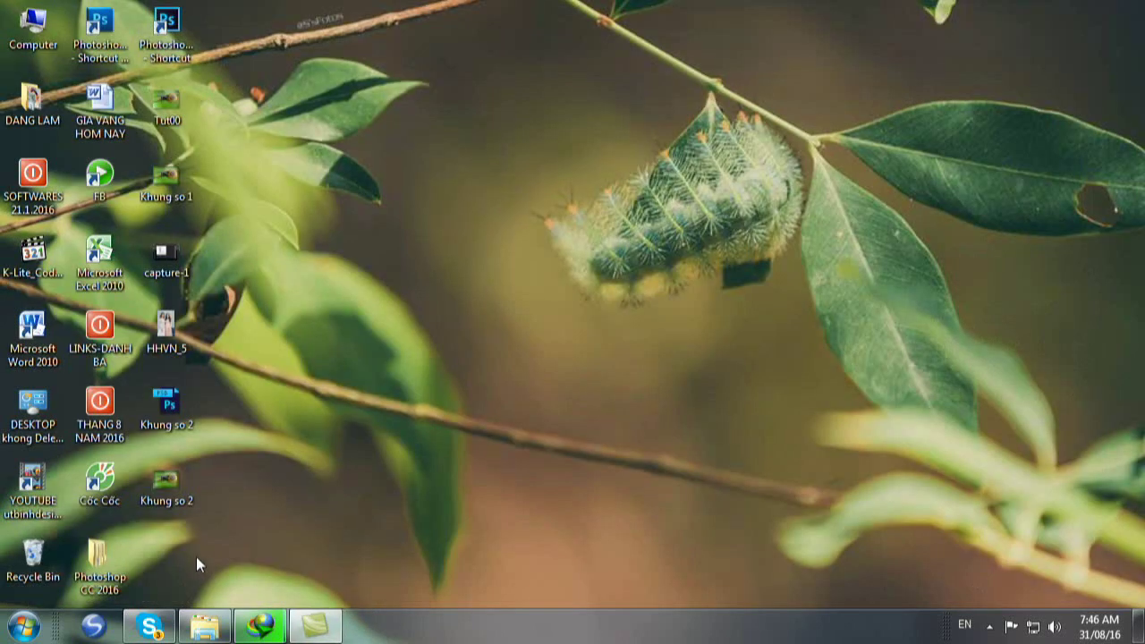
pyautogui.doubleClick(159, 479)
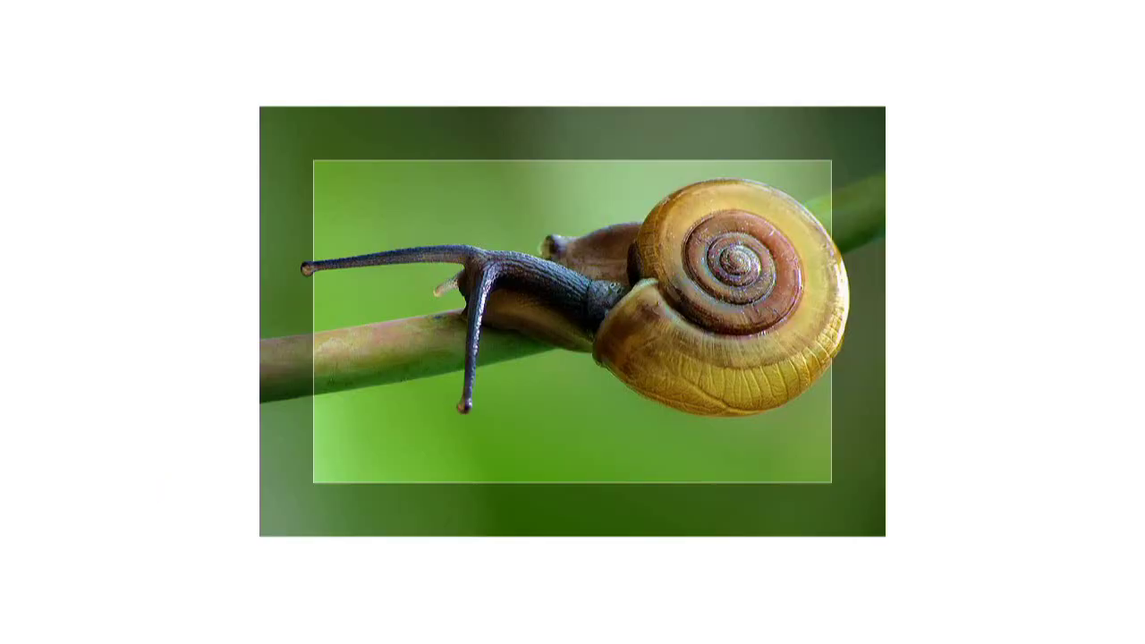
pyautogui.press('Escape')
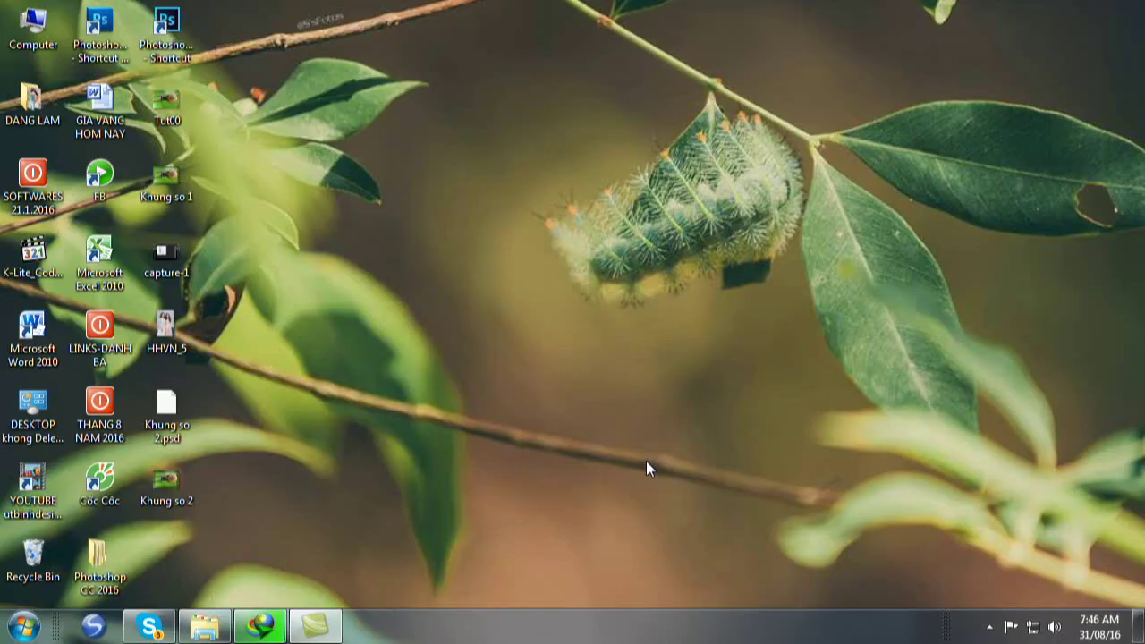
pyautogui.doubleClick(158, 407)
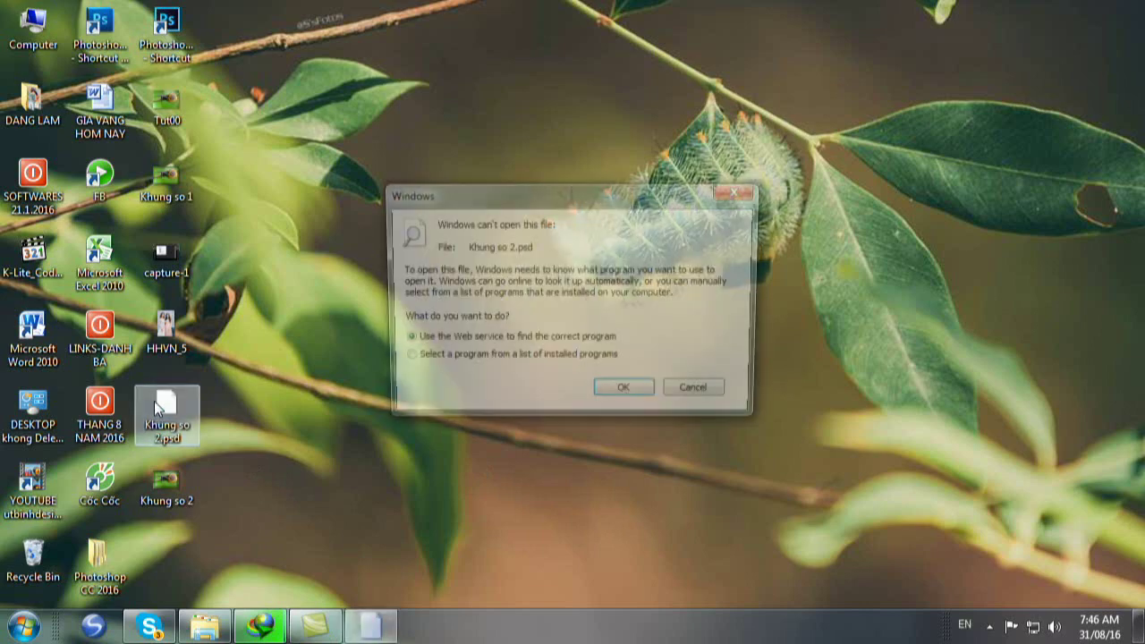
pyautogui.click(629, 397)
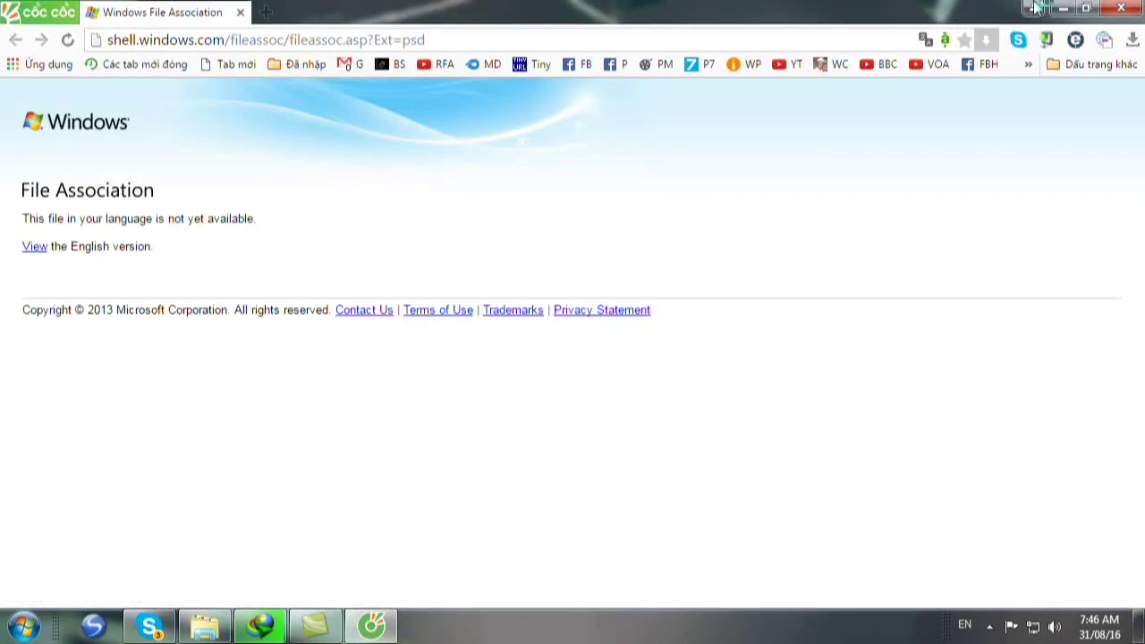
pyautogui.click(1126, 11)
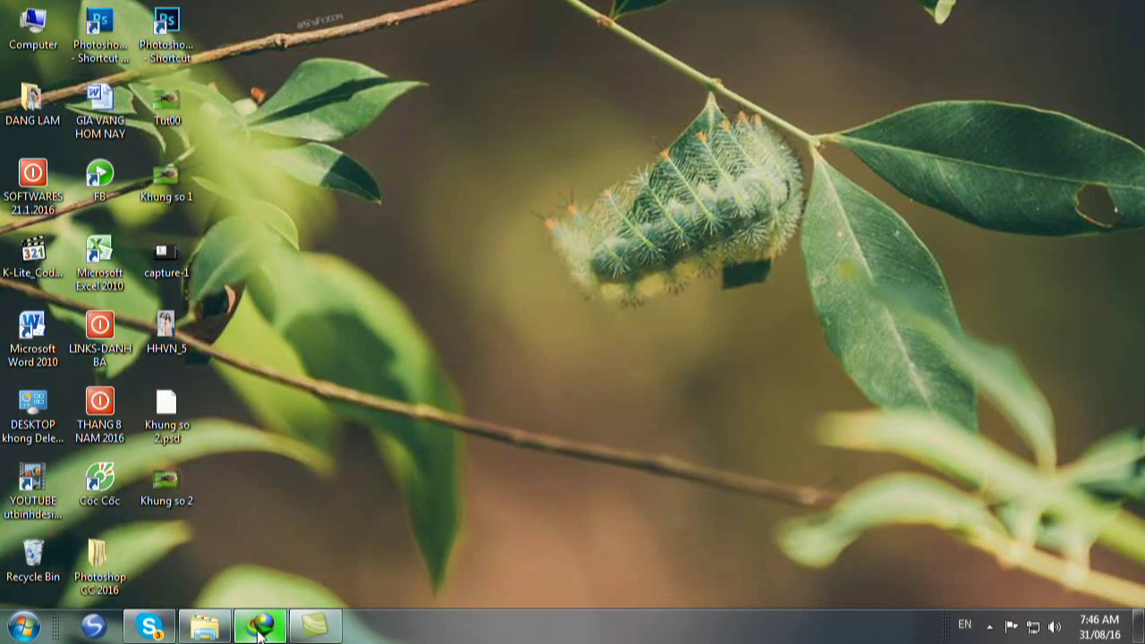
pyautogui.moveTo(148, 626)
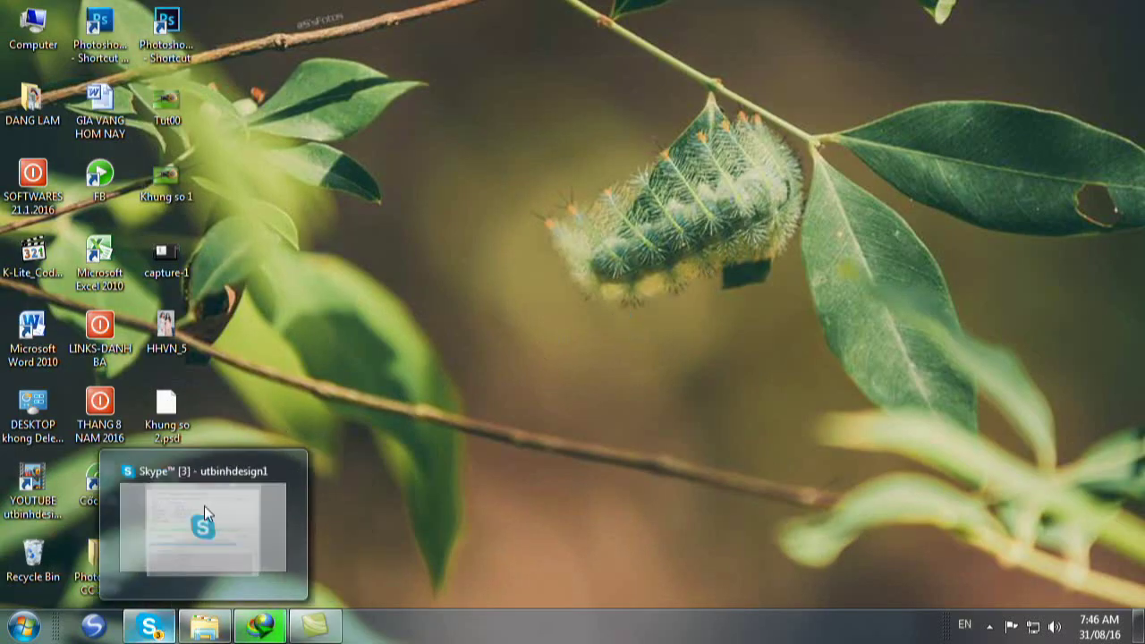
# Open Khung so 2.psd from the Desktop with Adobe Photoshop CC 2015, keeping it as the program always used for this file type.
pyautogui.doubleClick(170, 409)
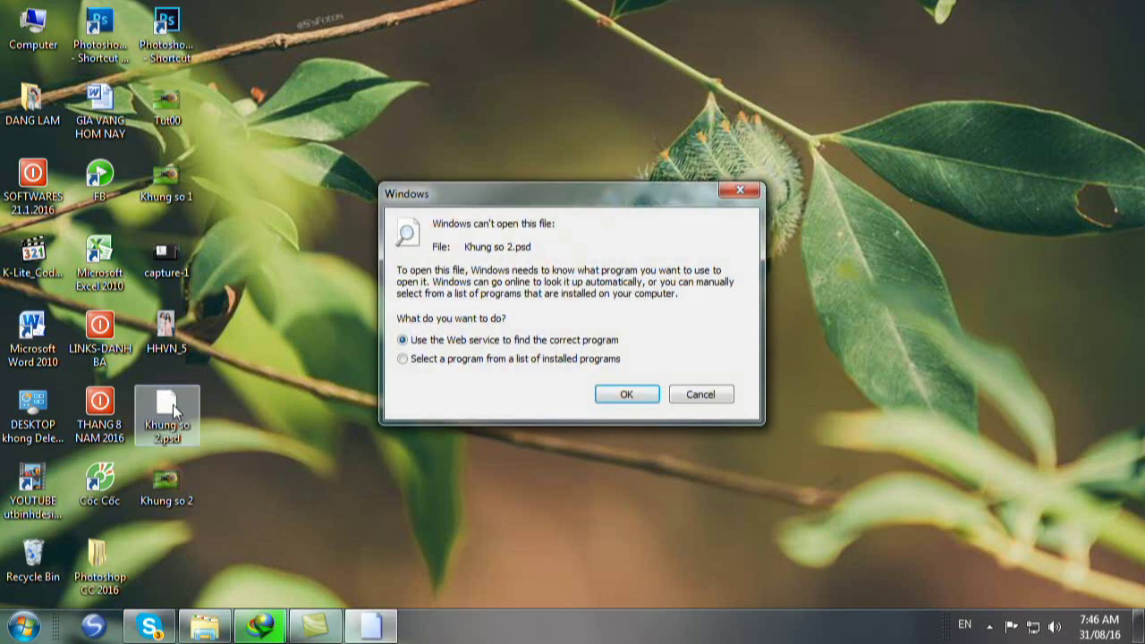
pyautogui.click(402, 359)
pyautogui.click(633, 391)
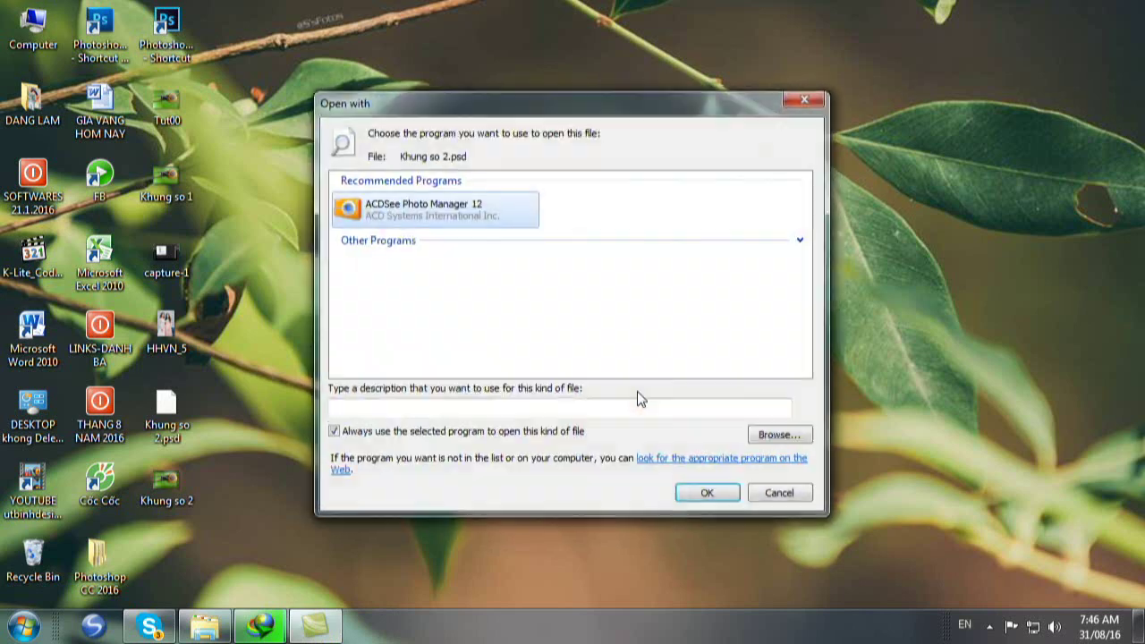
pyautogui.click(801, 243)
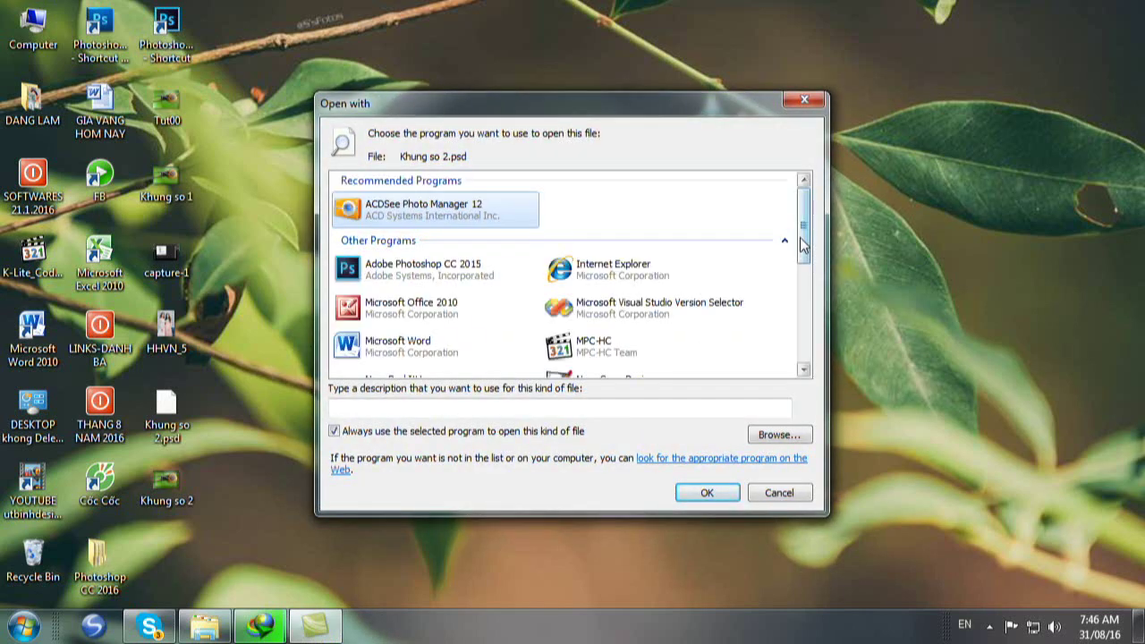
pyautogui.click(368, 273)
pyautogui.click(720, 493)
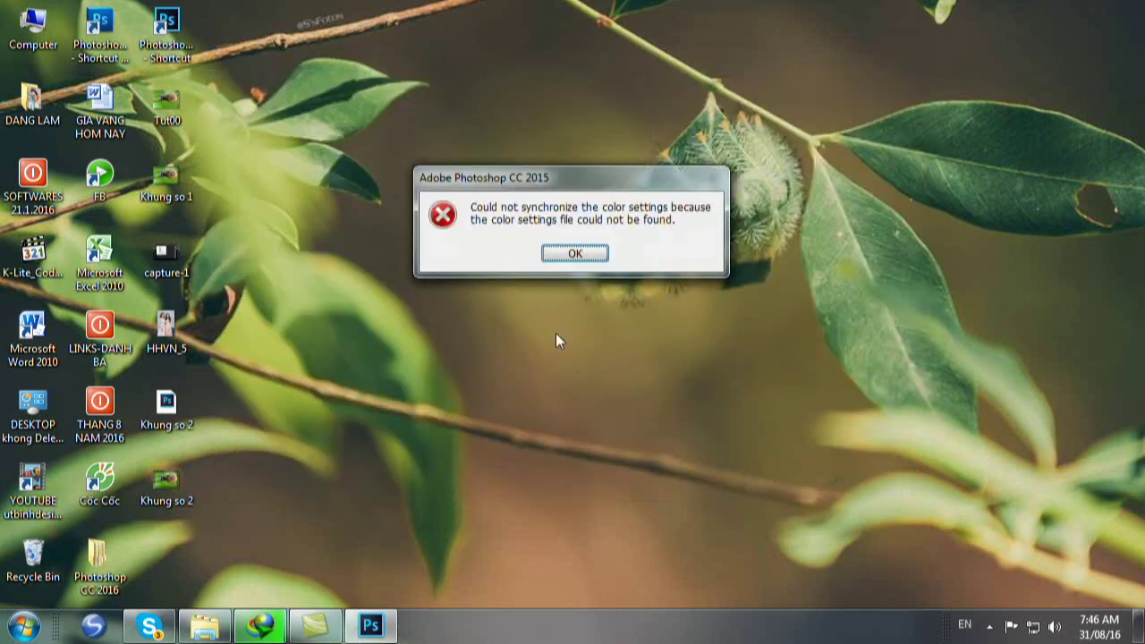
pyautogui.click(572, 253)
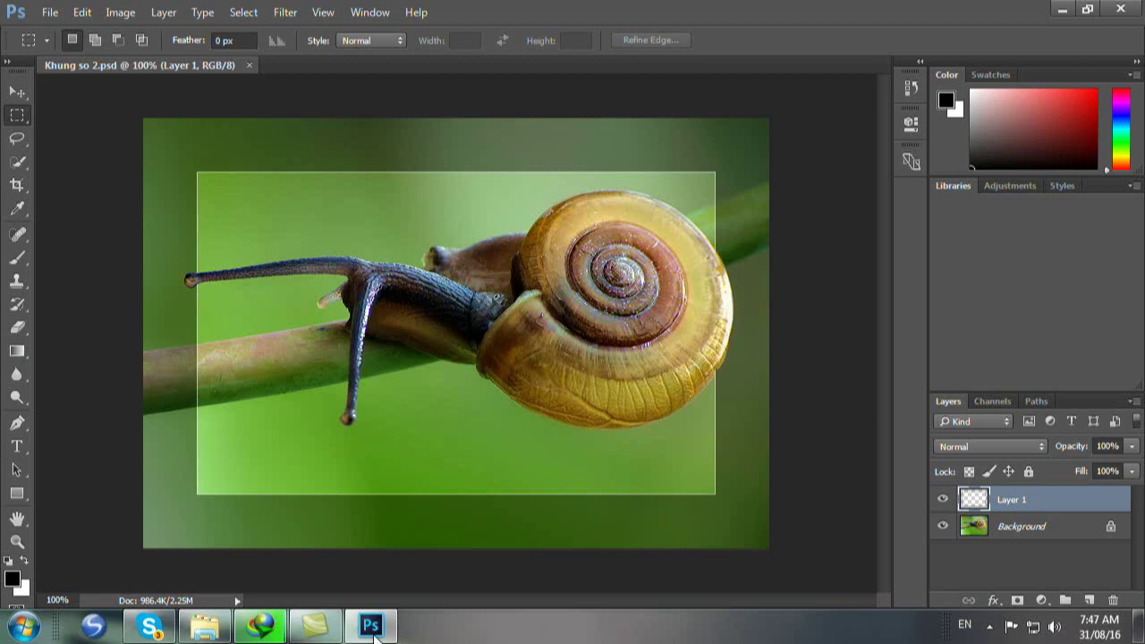
# Save the image to the Desktop again as "Khung so 2" in Photoshop (PSD) format, replacing the existing file.
pyautogui.hotkey('ctrl', 'shift', 's')
pyautogui.click(73, 123)
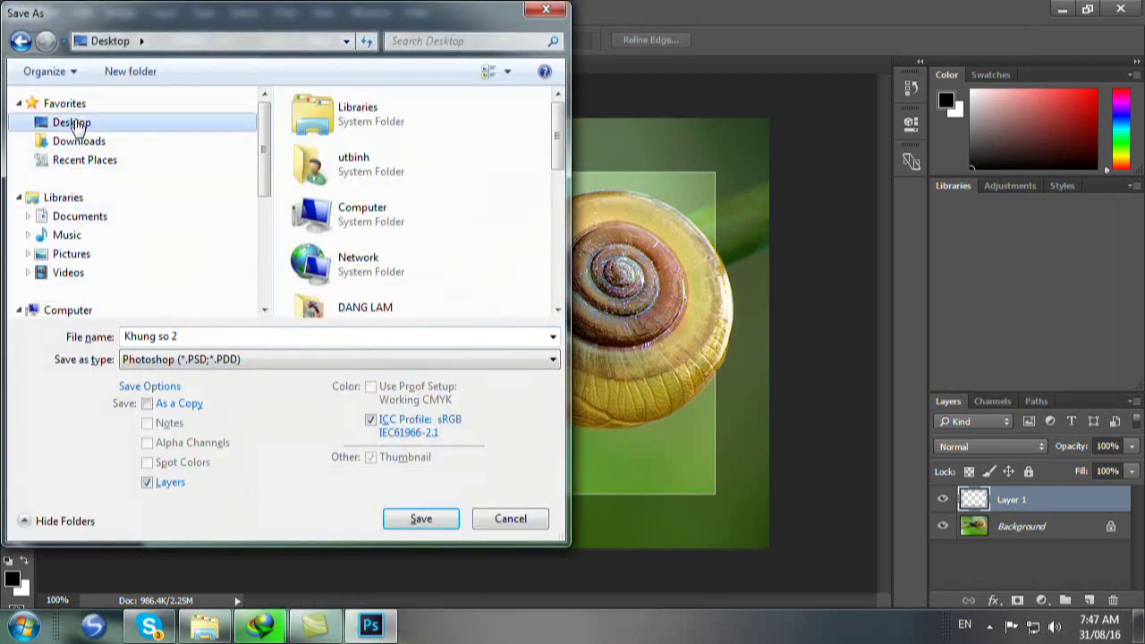
pyautogui.click(433, 525)
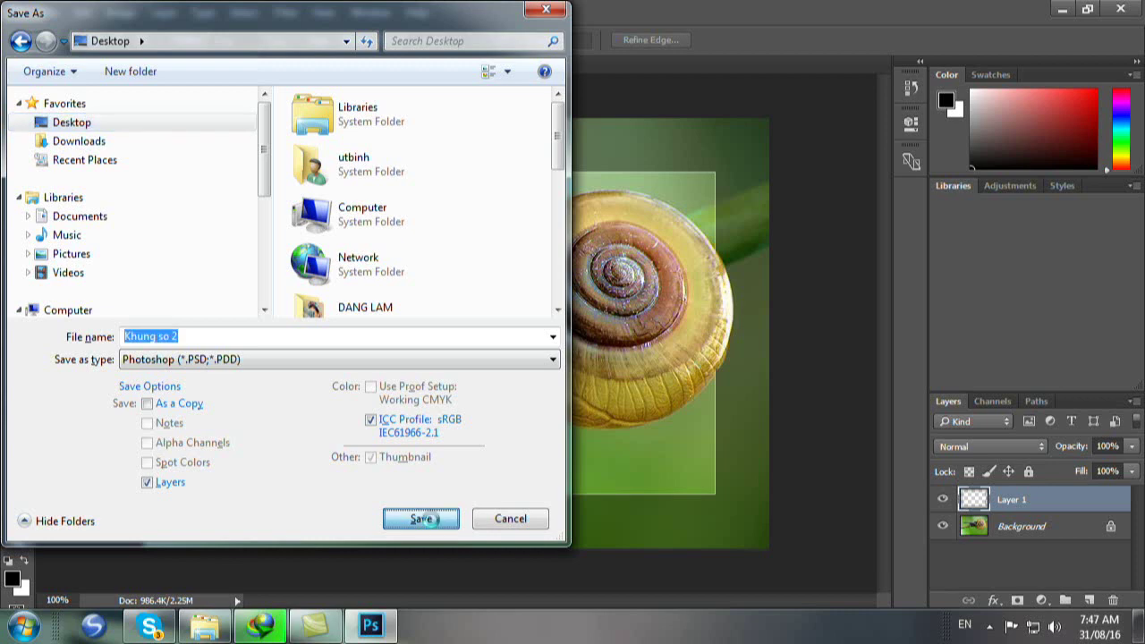
pyautogui.click(624, 315)
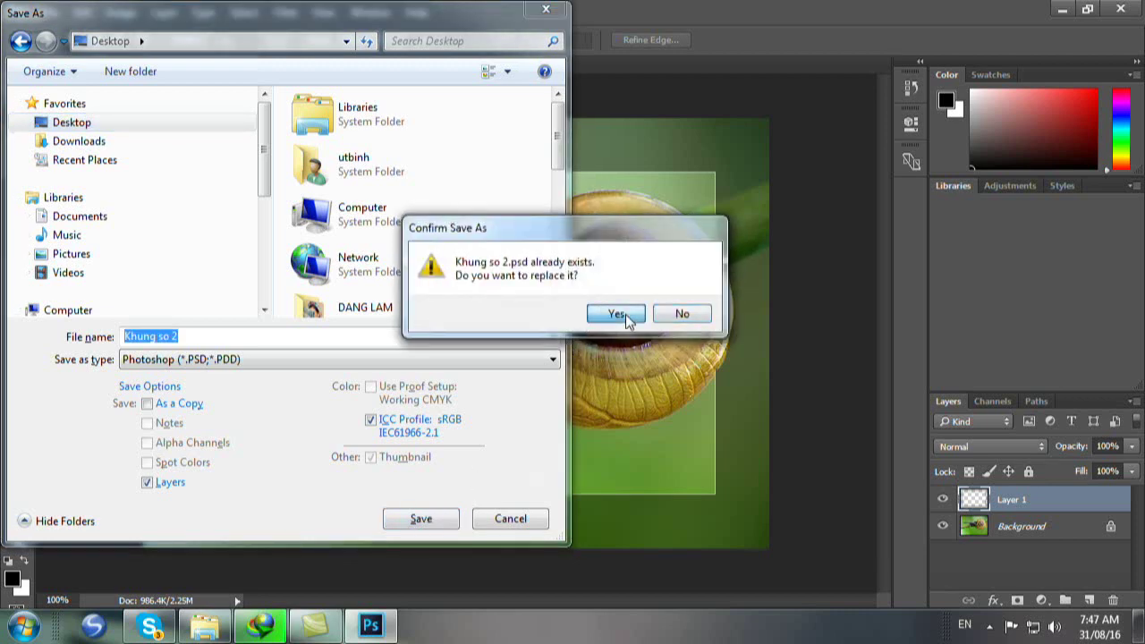
pyautogui.click(771, 183)
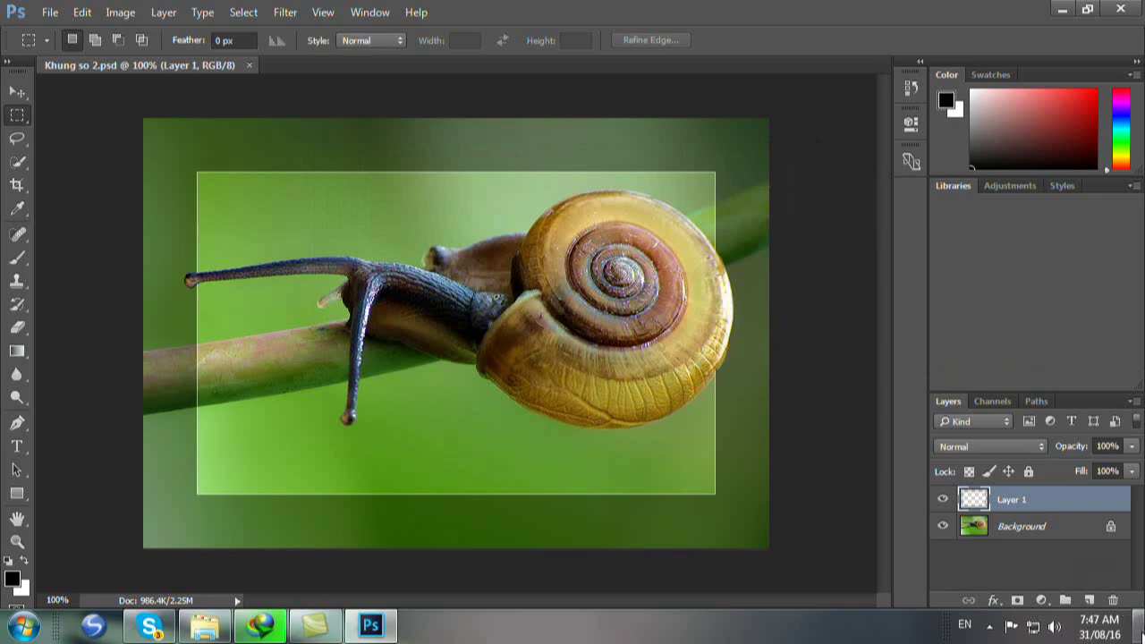
# Return to the desktop and open the saved Khung so 2 Photoshop file.
pyautogui.press('super+d')
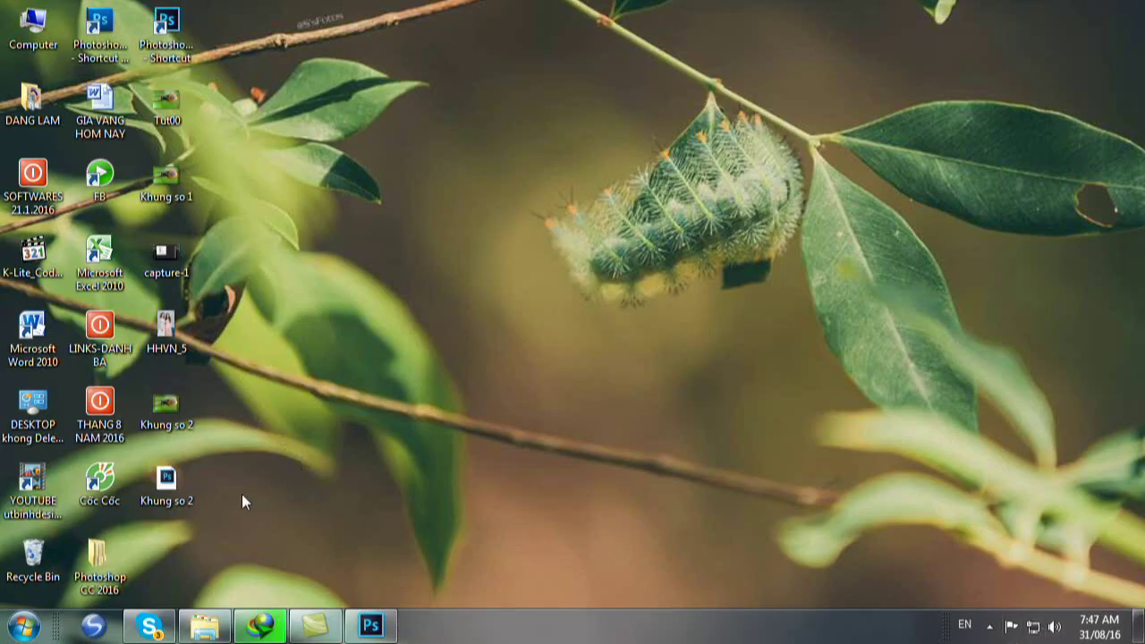
pyautogui.click(161, 488)
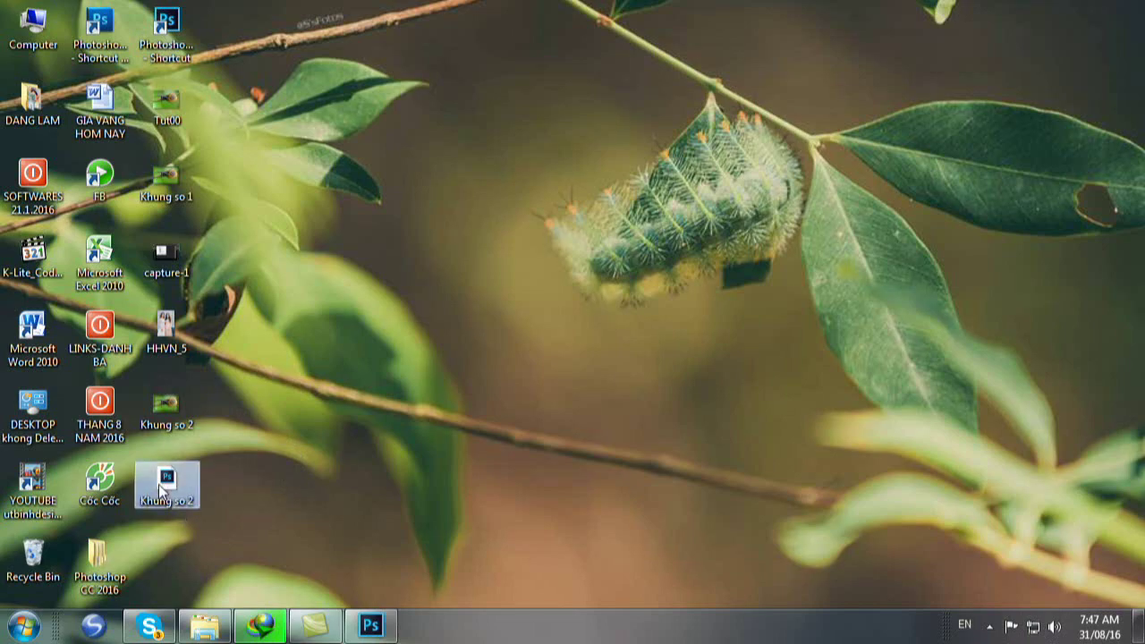
pyautogui.doubleClick(161, 488)
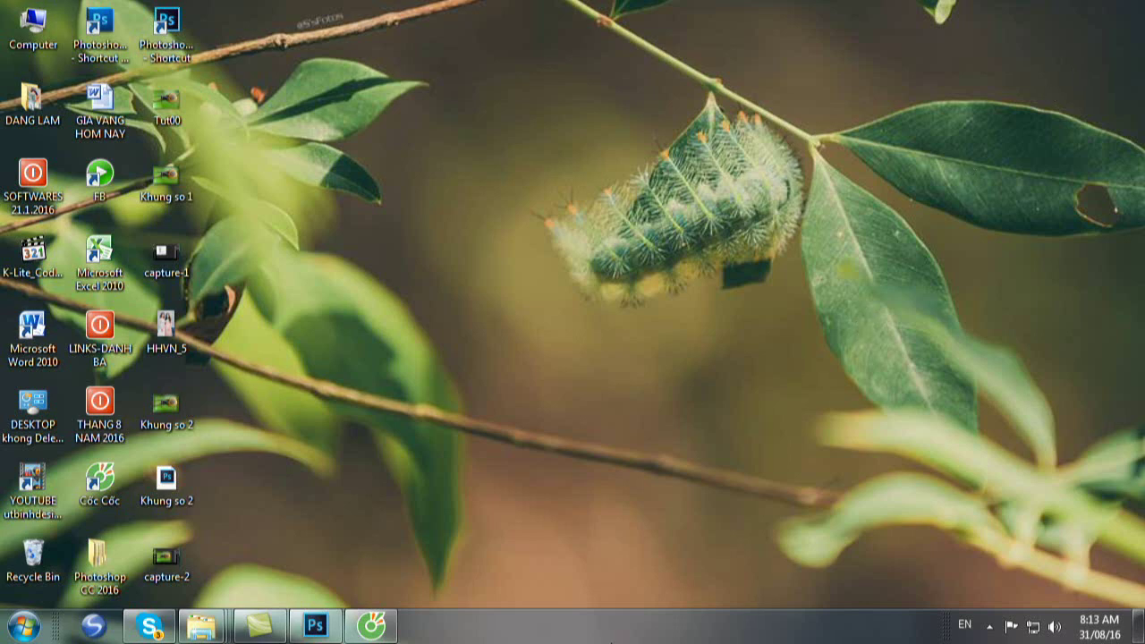
# Switch to Photoshop and close the framed Tut00.jpg document without saving its changes.
pyautogui.click(315, 626)
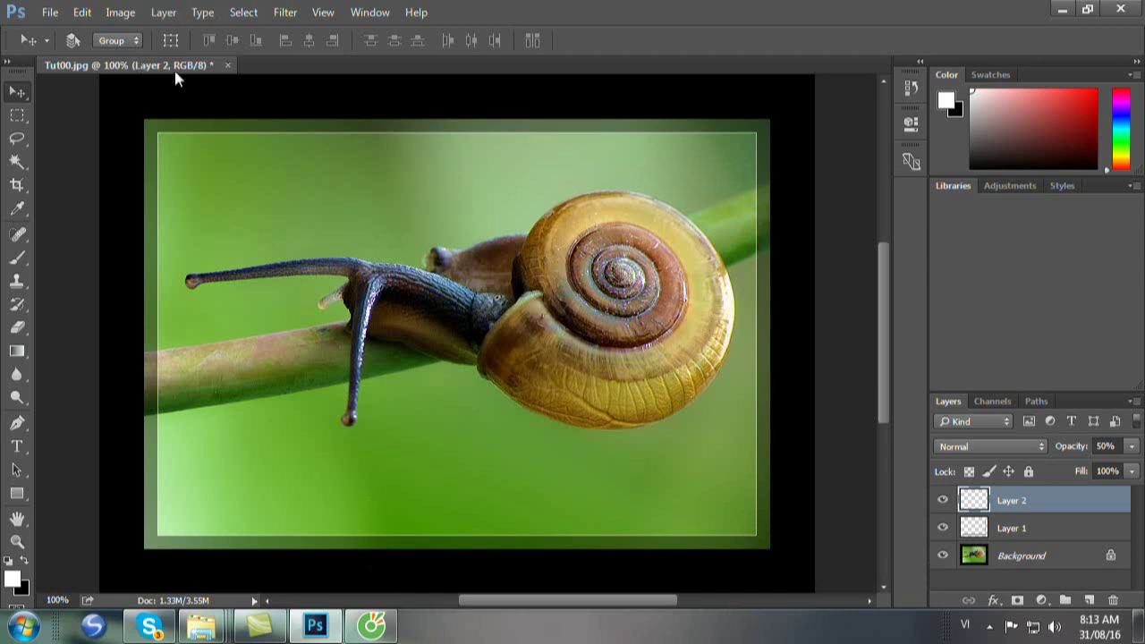
pyautogui.click(227, 66)
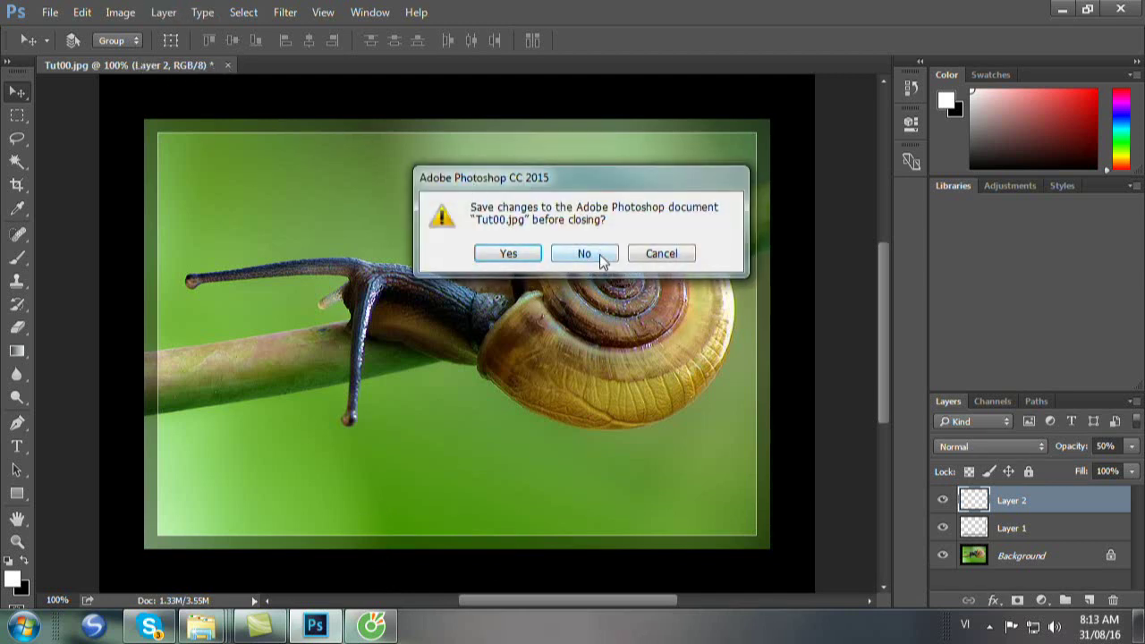
pyautogui.click(599, 256)
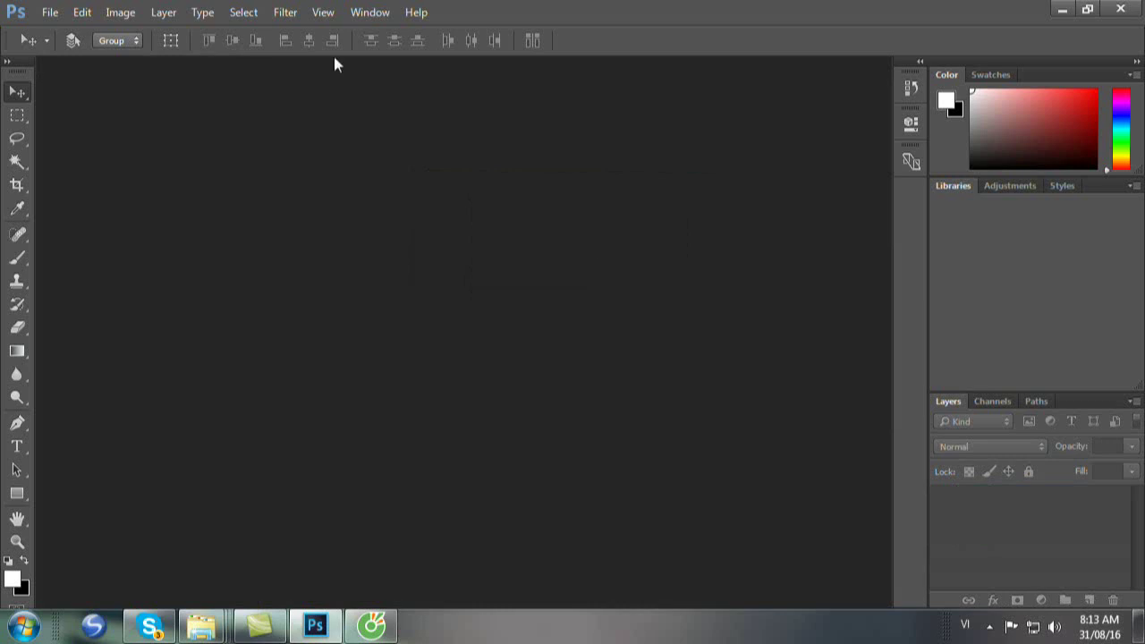
# Open the original Tut00 snail image from the Desktop.
pyautogui.click(51, 16)
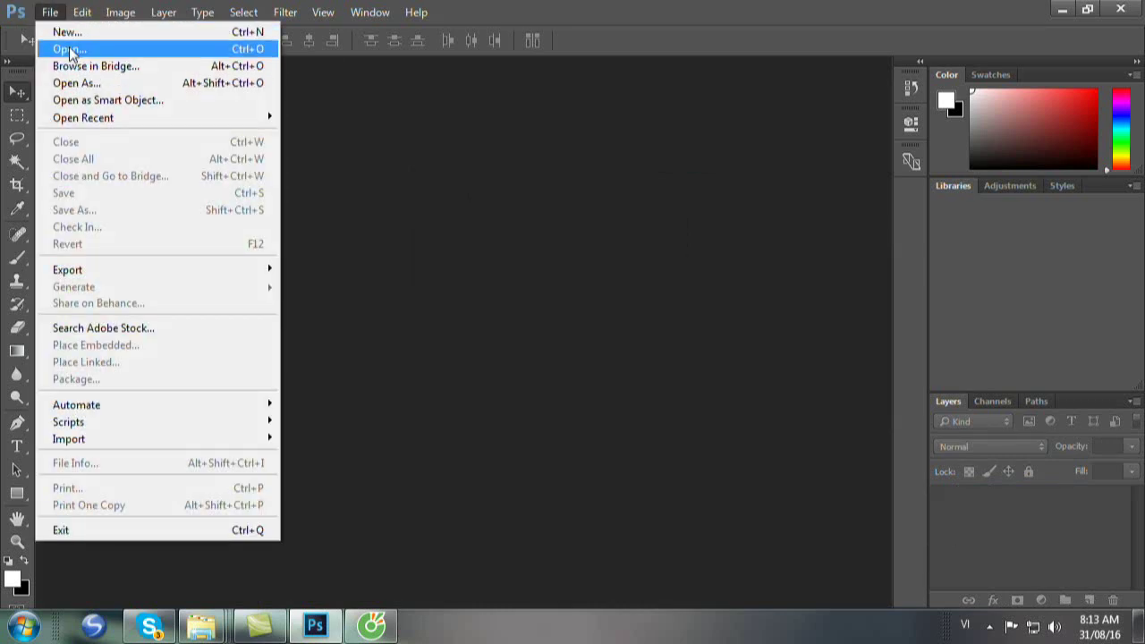
pyautogui.click(71, 50)
pyautogui.moveTo(562, 139); pyautogui.dragTo(554, 327)
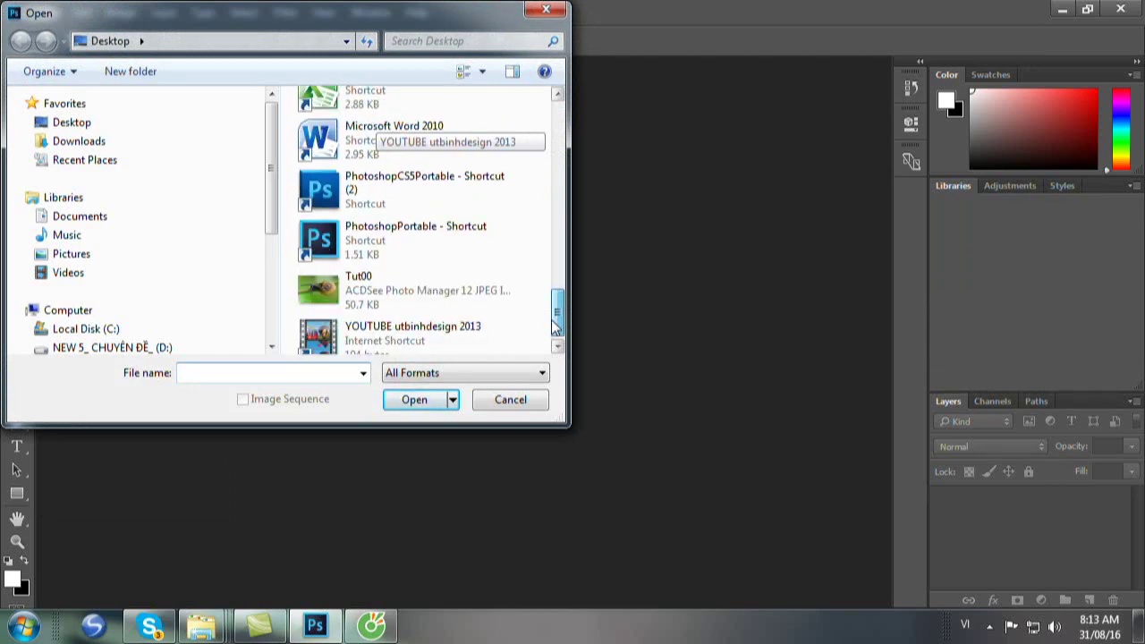
pyautogui.click(356, 295)
pyautogui.click(415, 400)
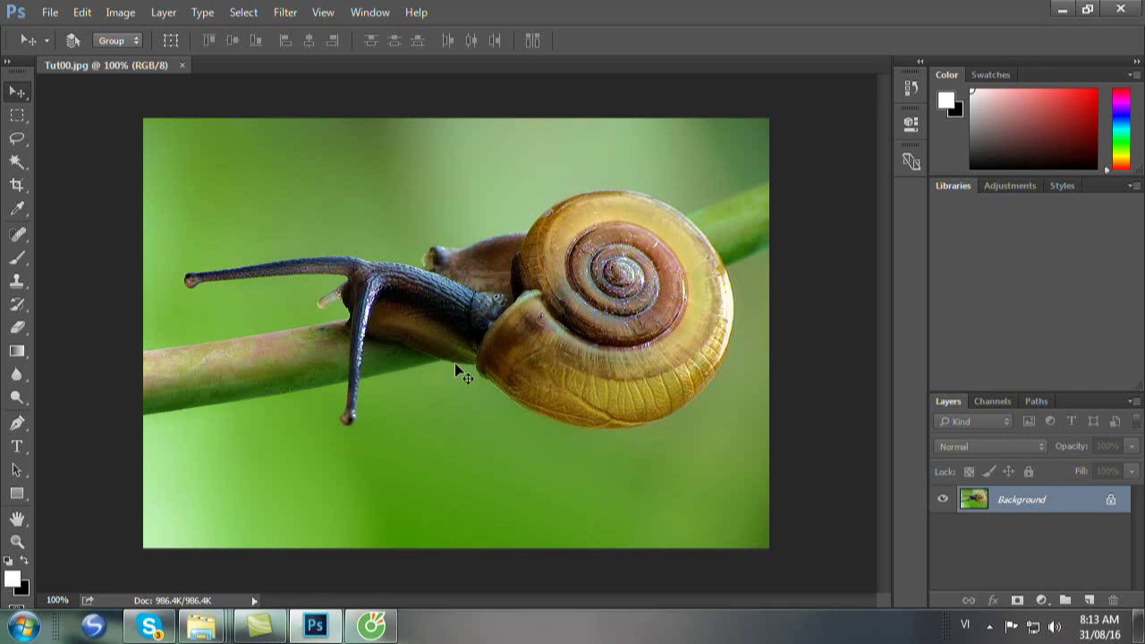
# Add a new empty layer above the Background of the snail image.
pyautogui.press('ctrl')
pyautogui.hotkey('ctrl', 'shift', 'alt', 'n')
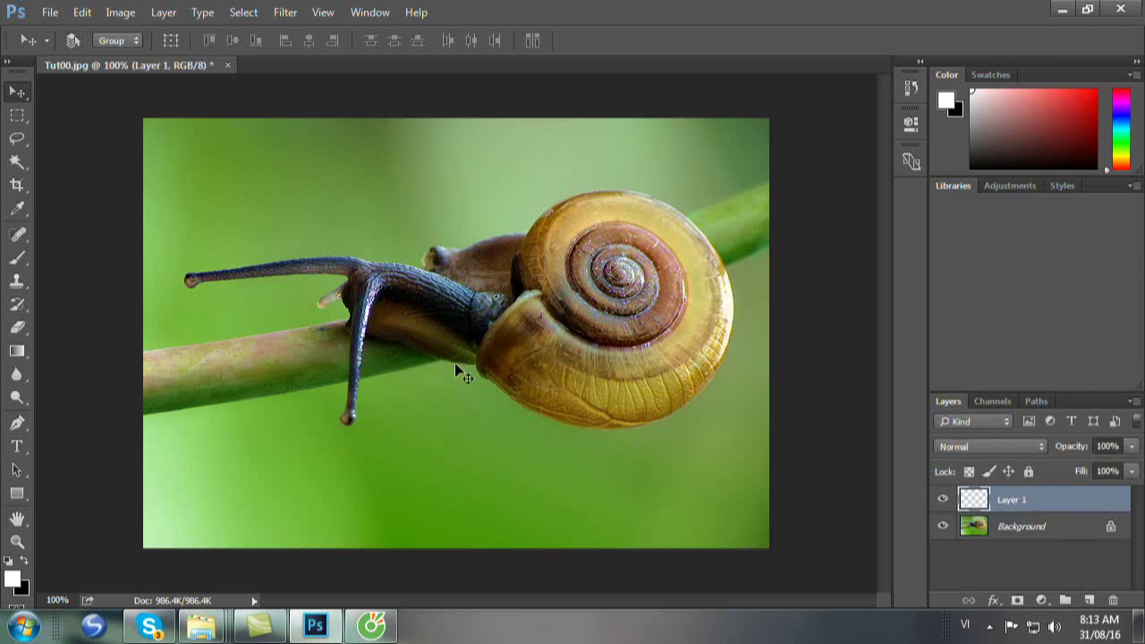
pyautogui.doubleClick(1014, 502)
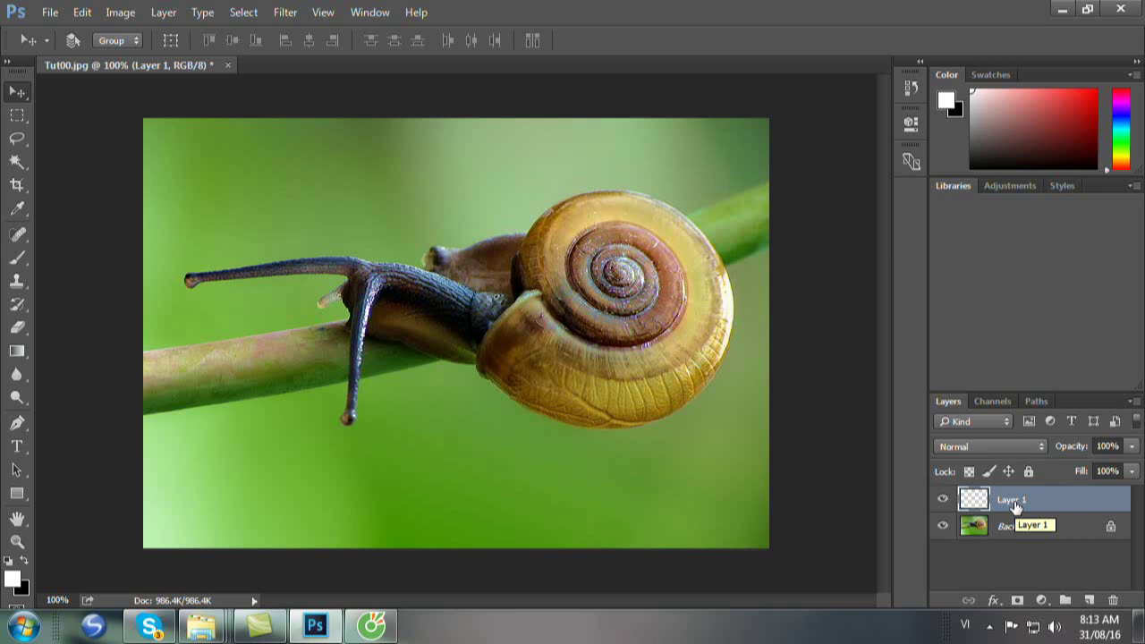
# Stroke the whole canvas edge on Layer 1 with a 15 px black line located inside the selection.
pyautogui.hotkey('ctrl', 'a')
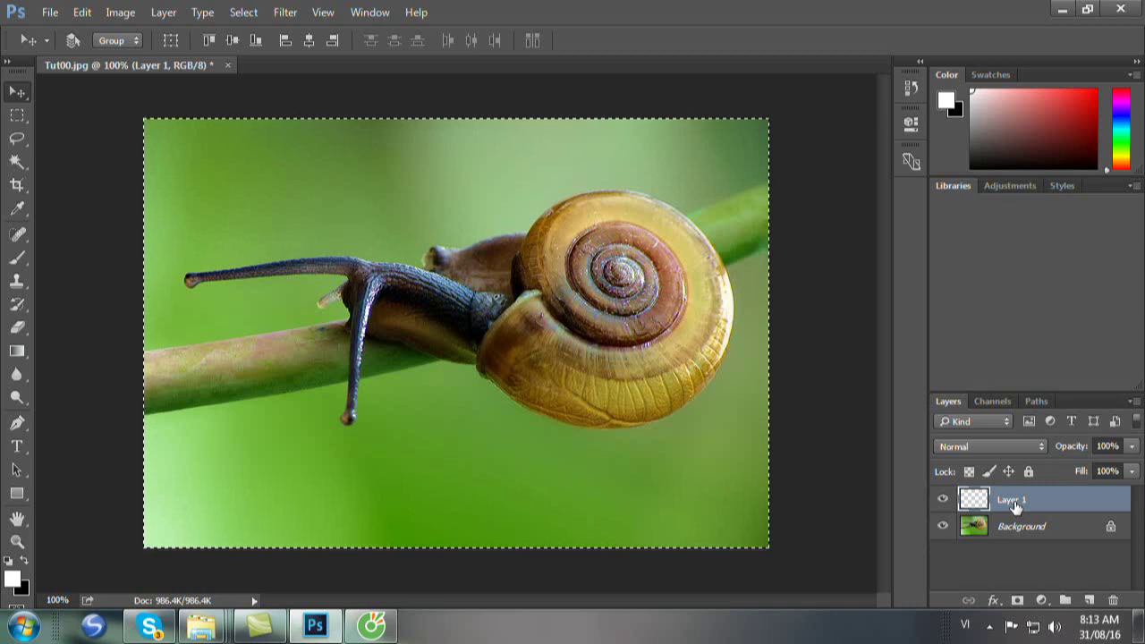
pyautogui.press('x')
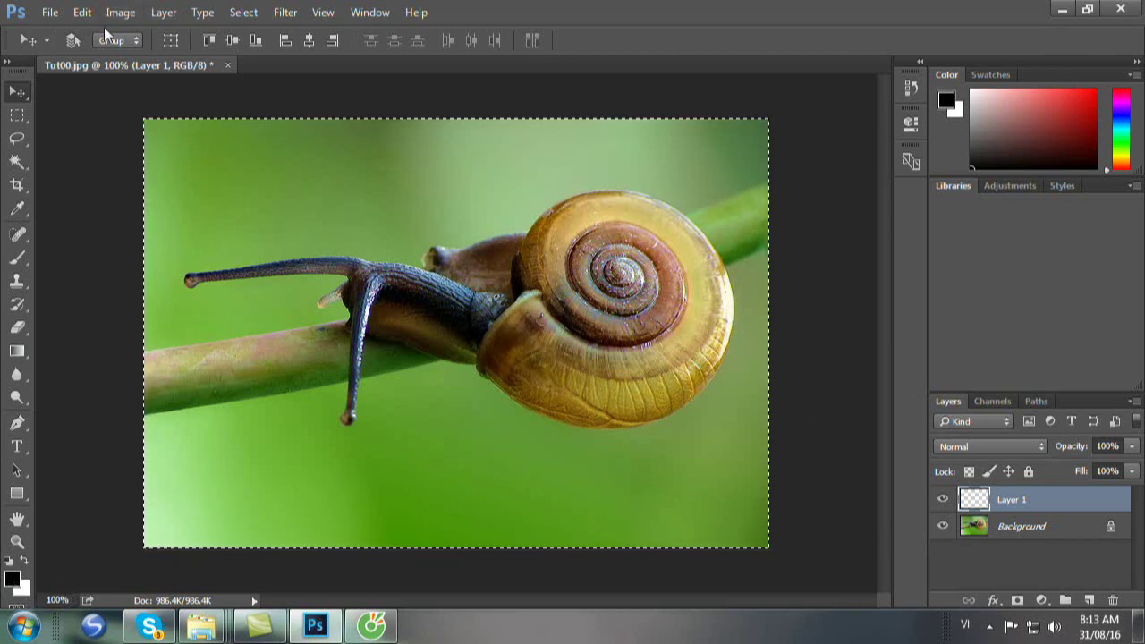
pyautogui.click(81, 13)
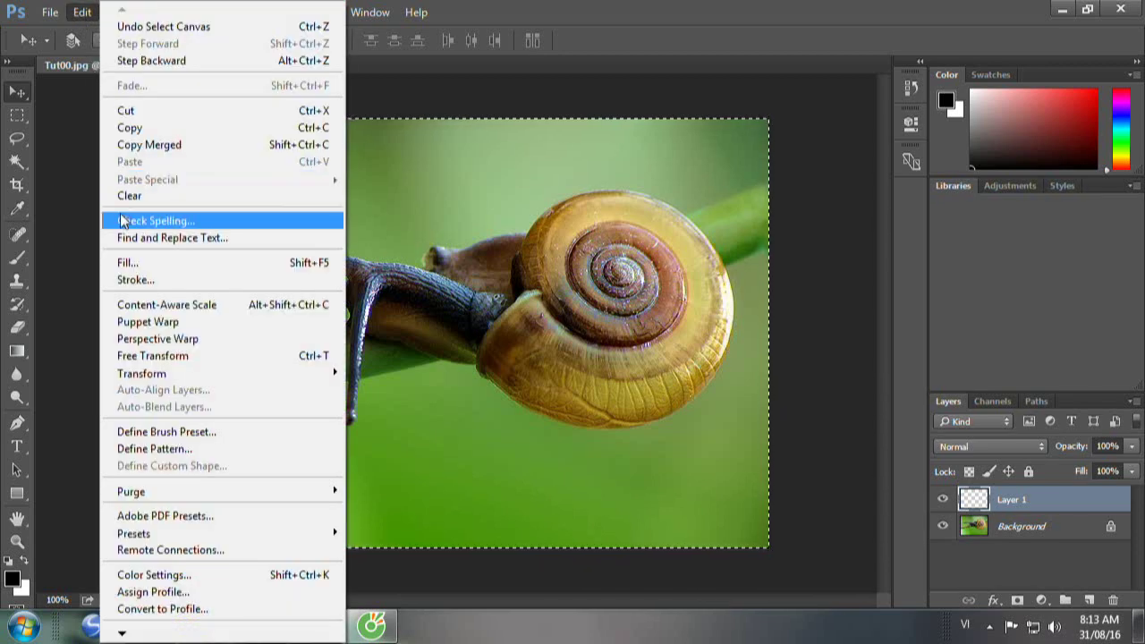
pyautogui.click(136, 279)
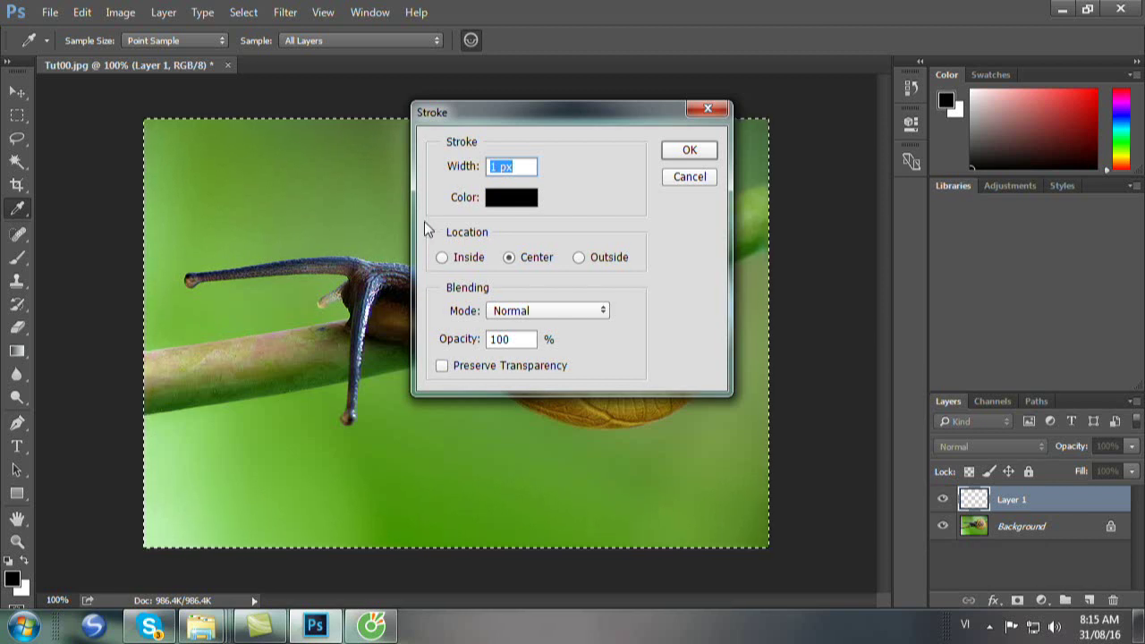
pyautogui.click(490, 167)
pyautogui.doubleClick(492, 167)
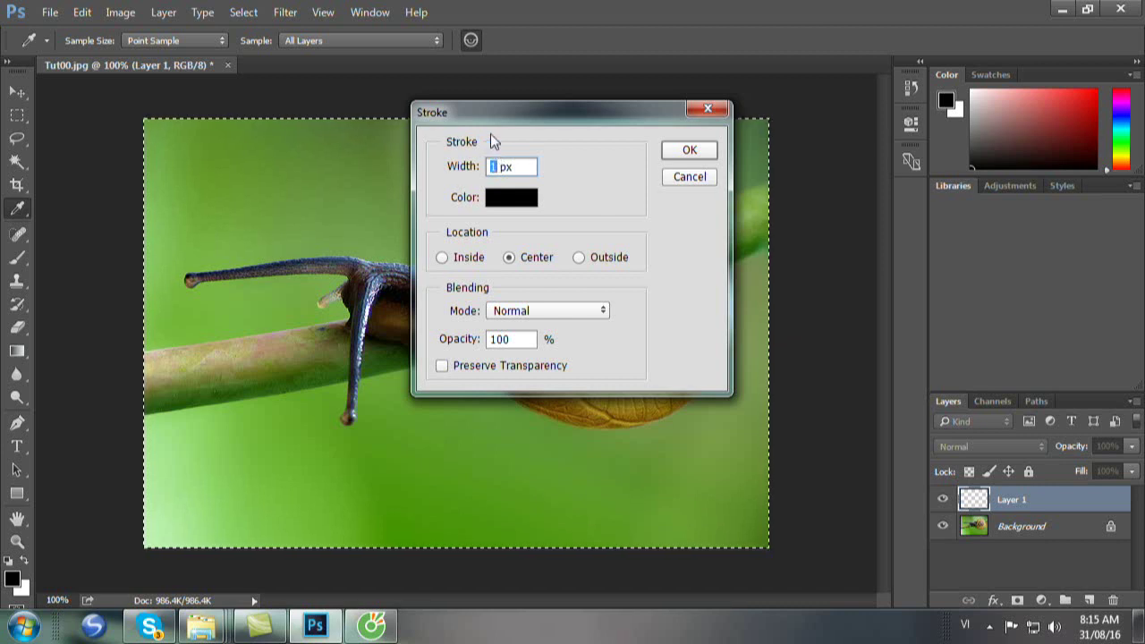
pyautogui.write('15')
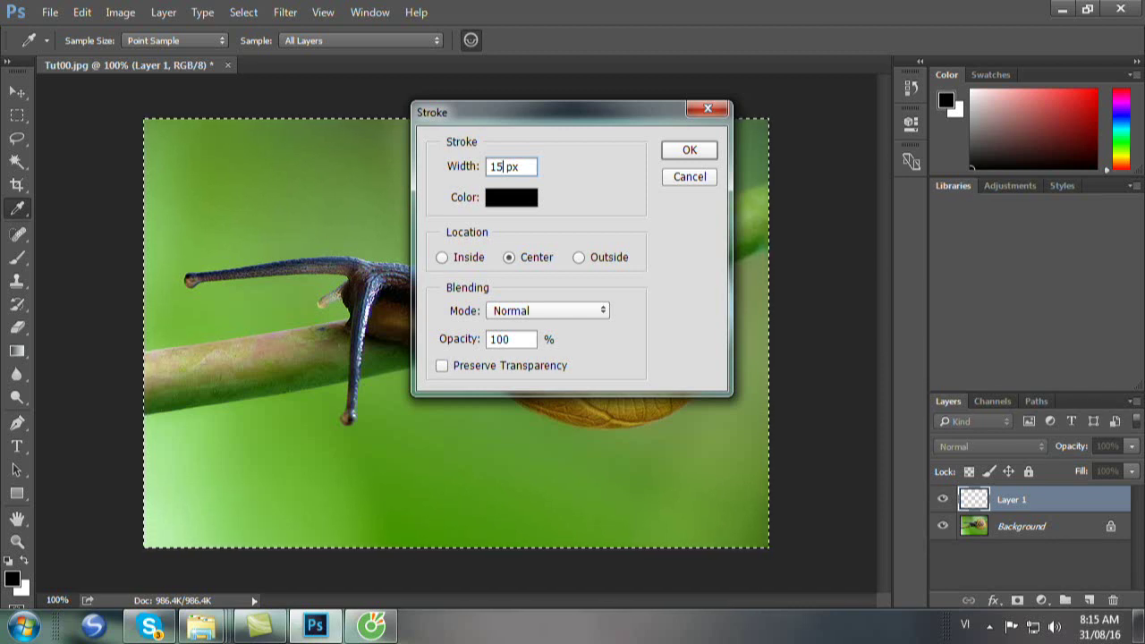
pyautogui.click(442, 257)
pyautogui.click(702, 154)
# Clear the selection and lower the black border layer's opacity to 40%.
pyautogui.press('v')
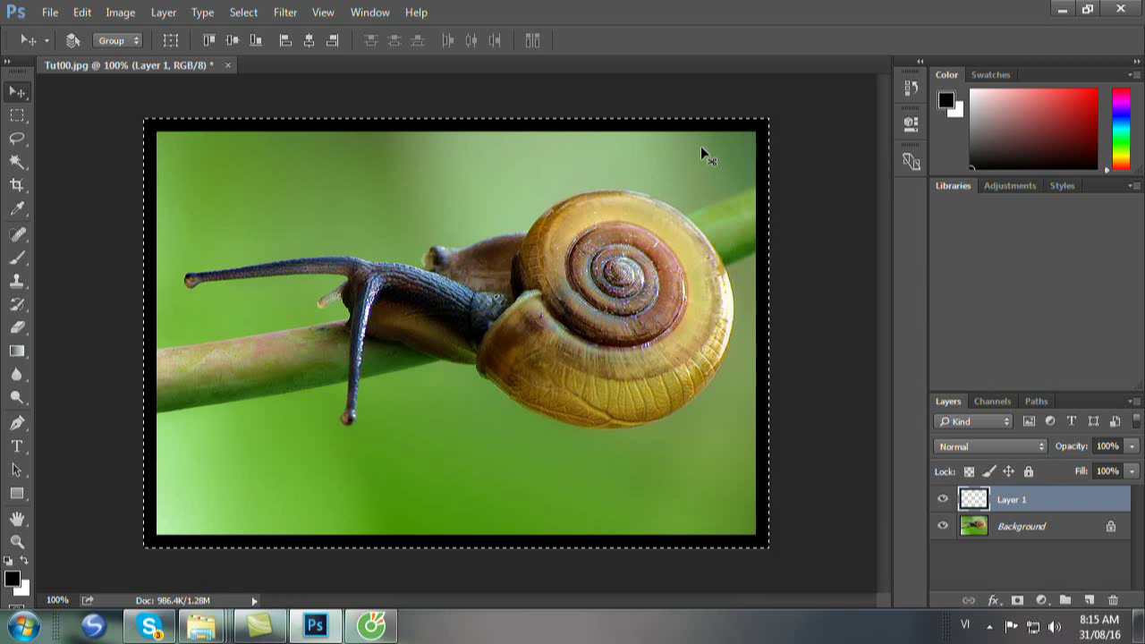
pyautogui.hotkey('ctrl', 'd')
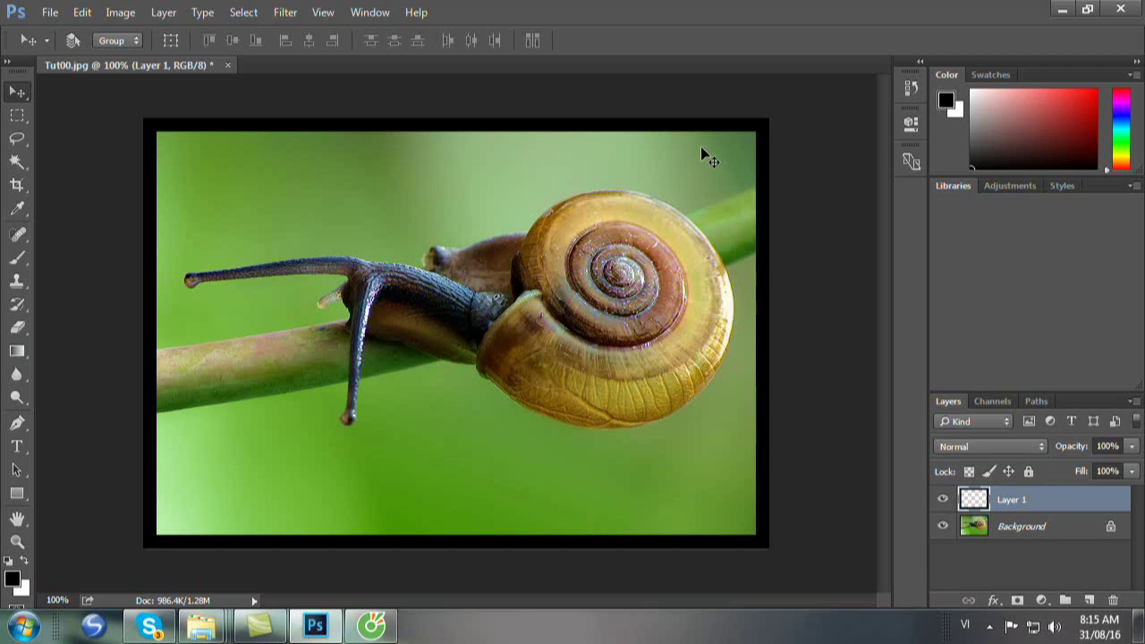
pyautogui.press('4')
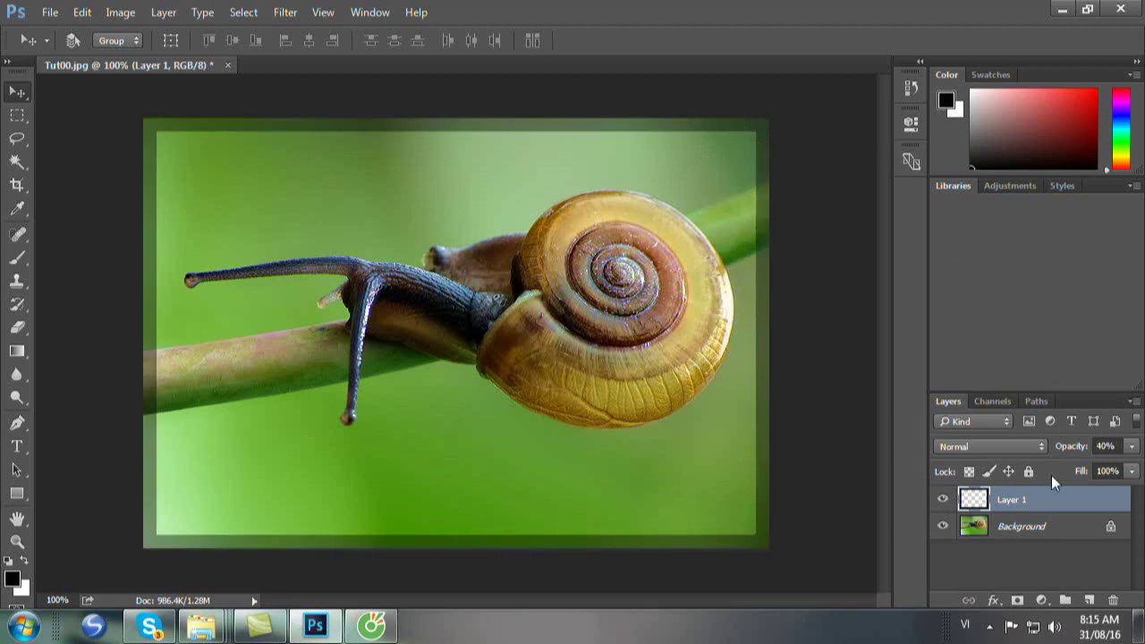
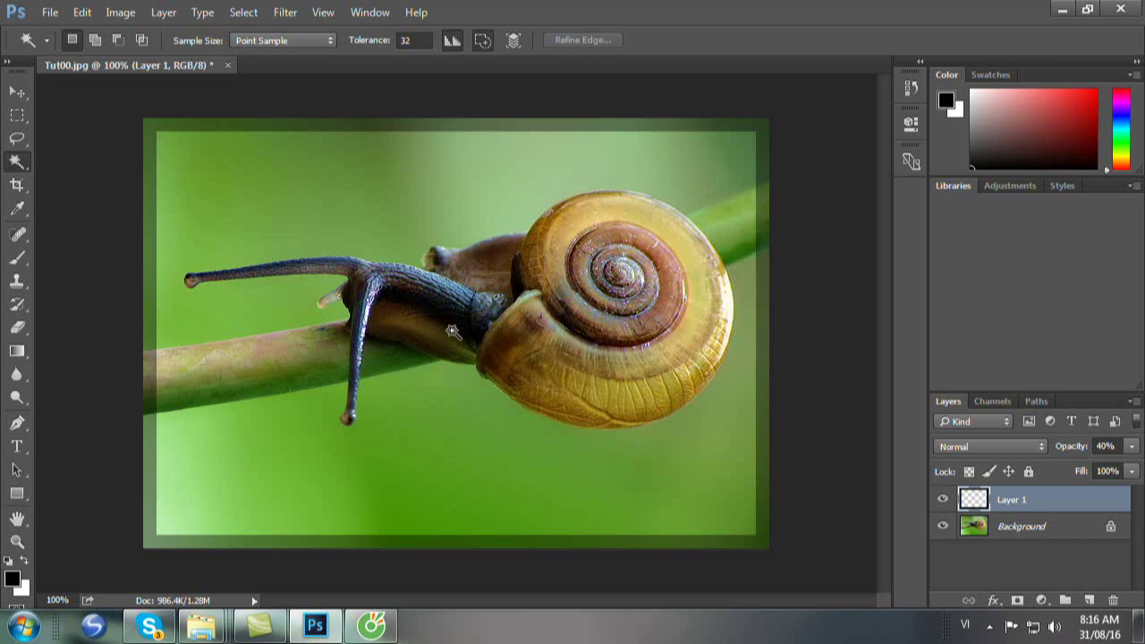
# On a new layer, outline the area inside the dark border with a 1 px white stroke centered on its edge.
pyautogui.click(454, 332)
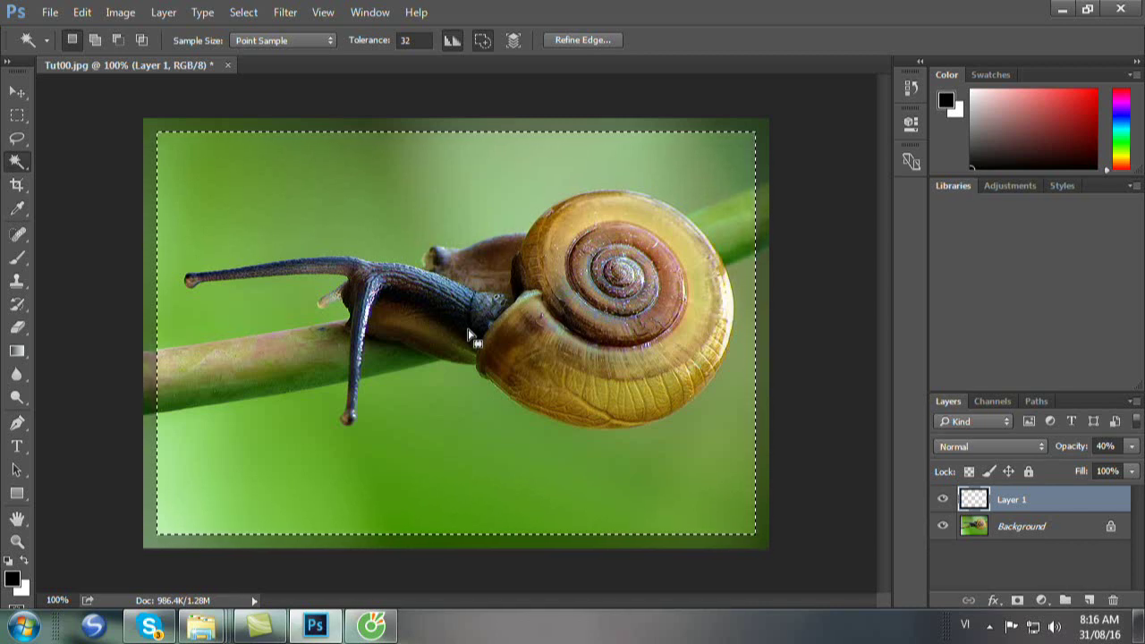
pyautogui.hotkey('ctrl', 'shift', 'alt', 'n')
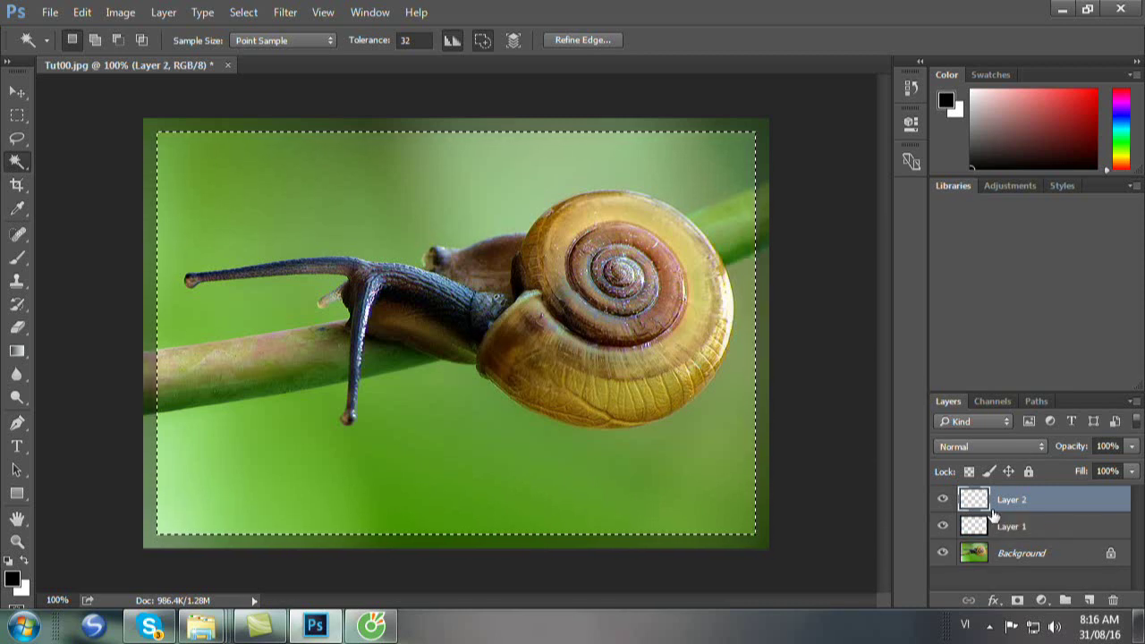
pyautogui.press('x')
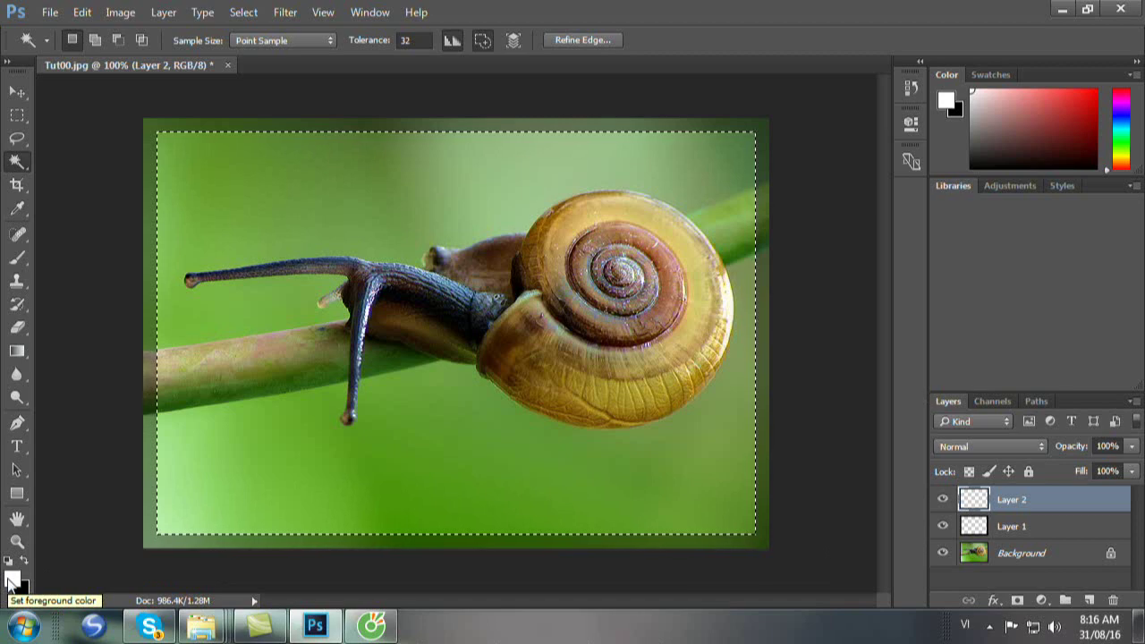
pyautogui.click(82, 12)
pyautogui.click(136, 280)
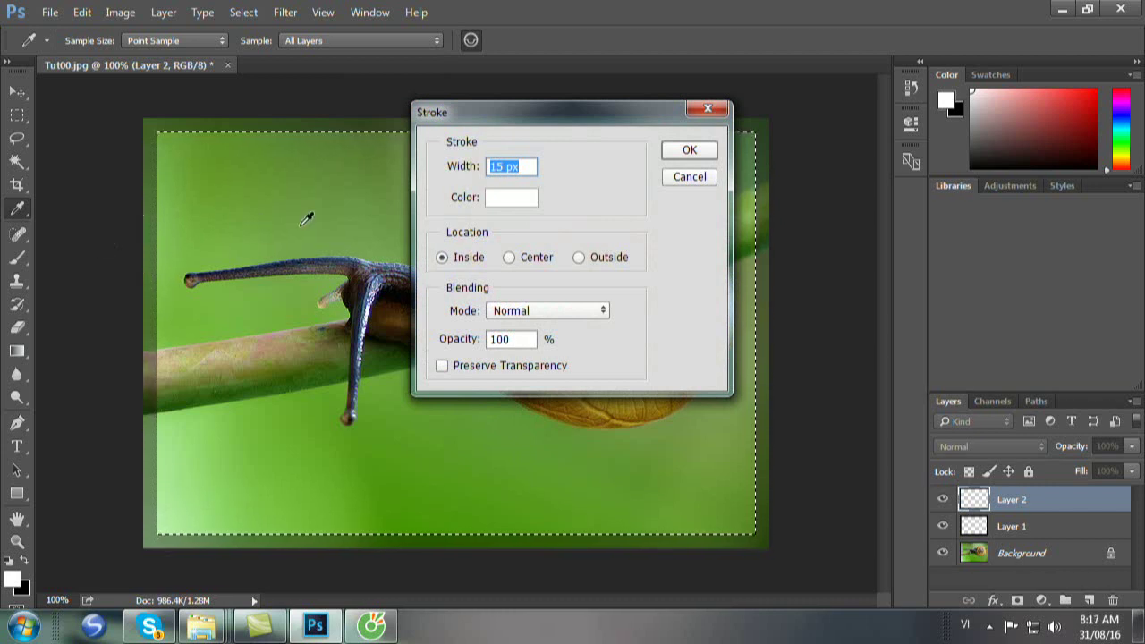
pyautogui.moveTo(502, 168); pyautogui.dragTo(495, 169)
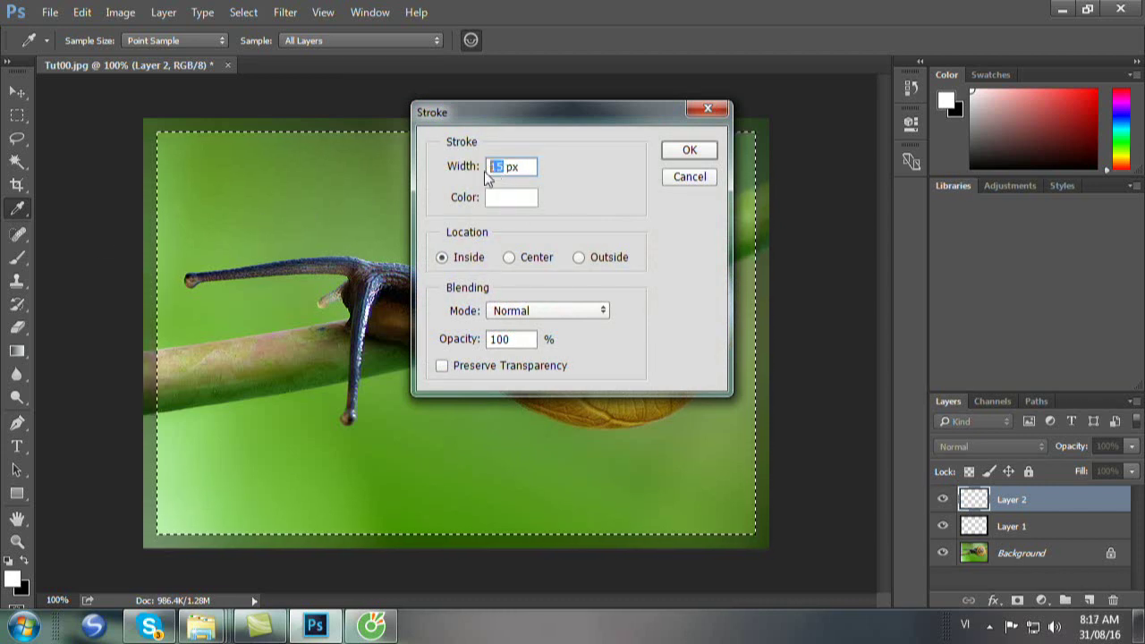
pyautogui.press('BackSpace')
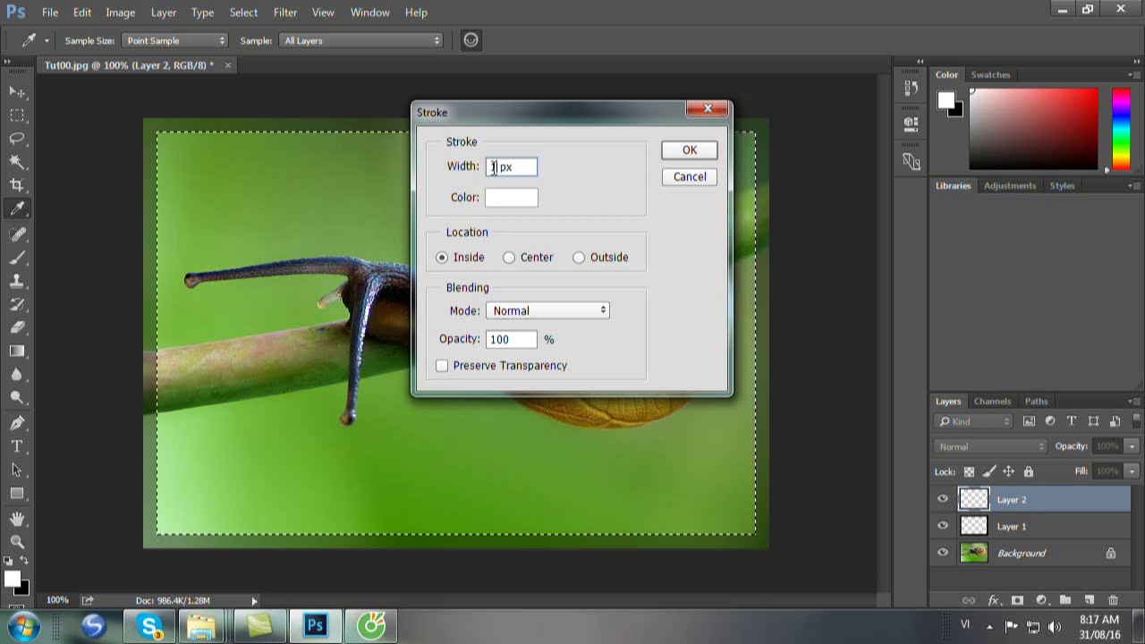
pyautogui.click(508, 259)
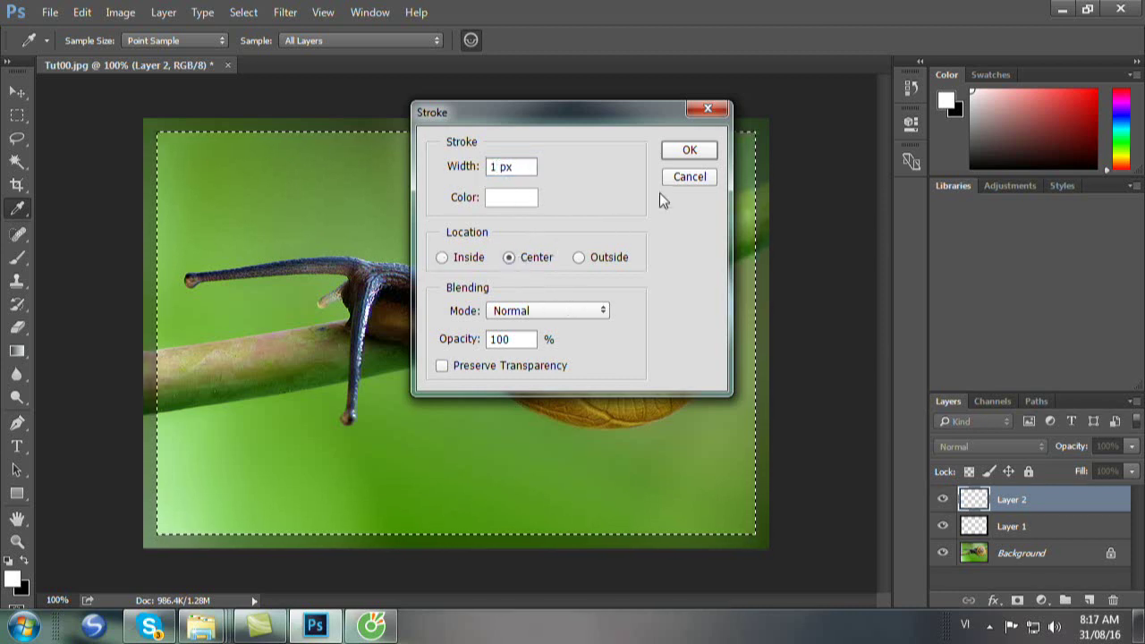
pyautogui.click(690, 150)
pyautogui.press('w')
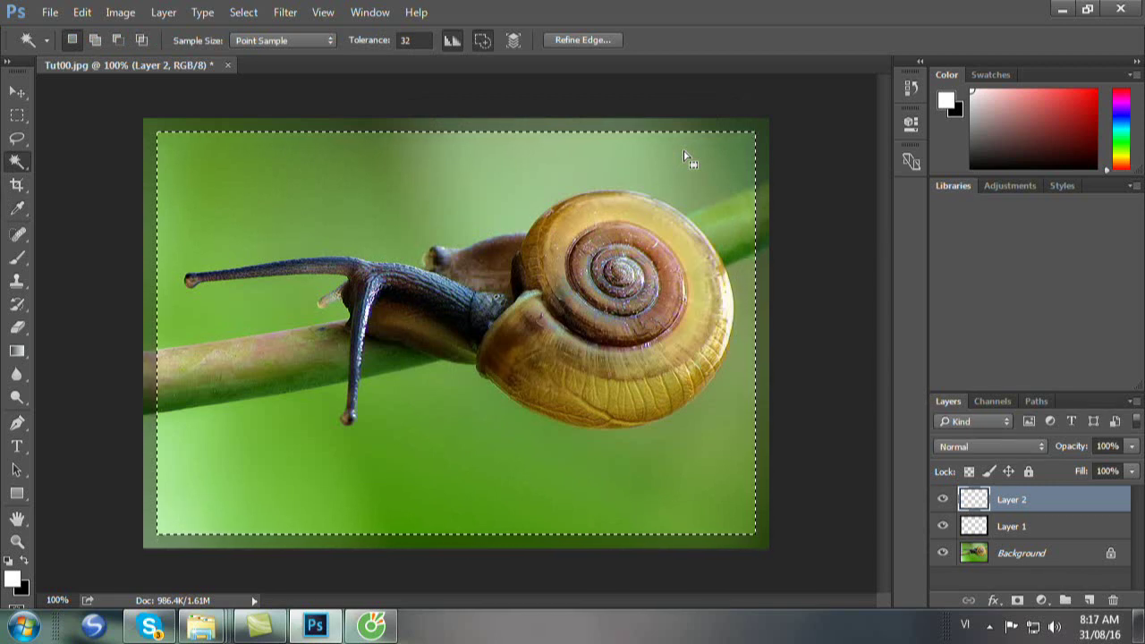
# Clear the selection and set the white outline layer's opacity to 50%.
pyautogui.hotkey('ctrl', 'd')
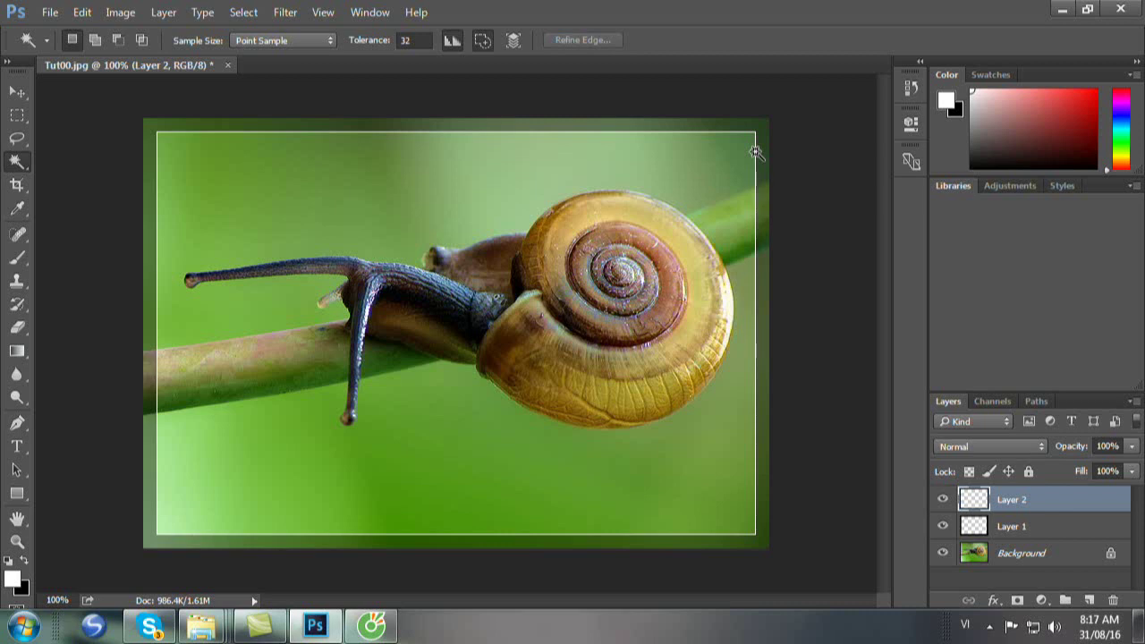
pyautogui.press('v')
pyautogui.press('5')
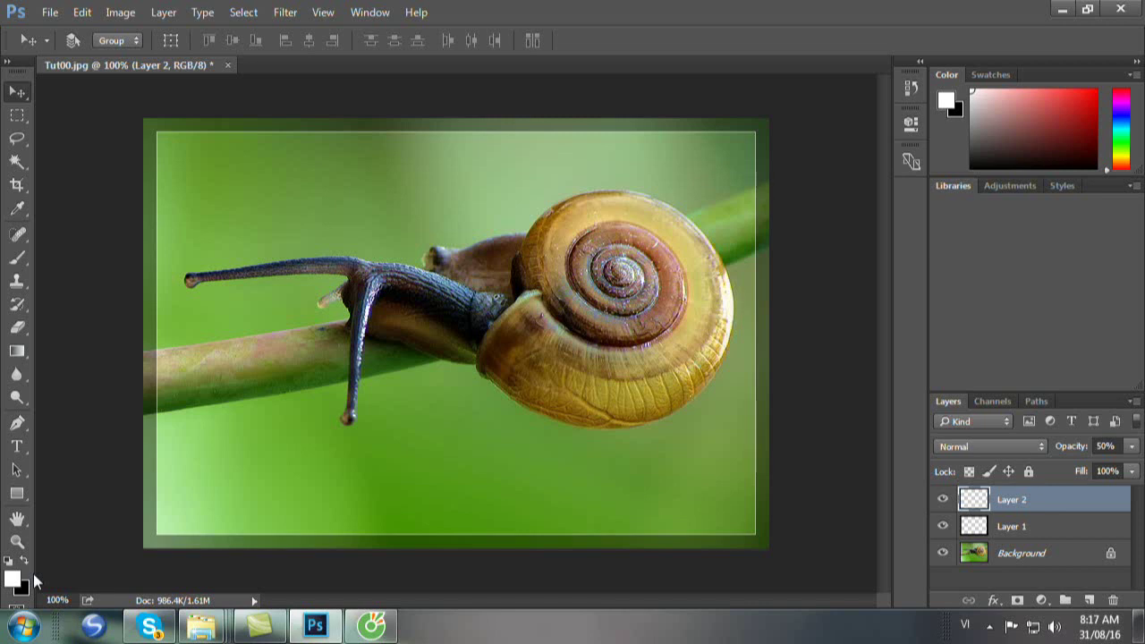
pyautogui.press('x')
pyautogui.press('x')
pyautogui.click(83, 12)
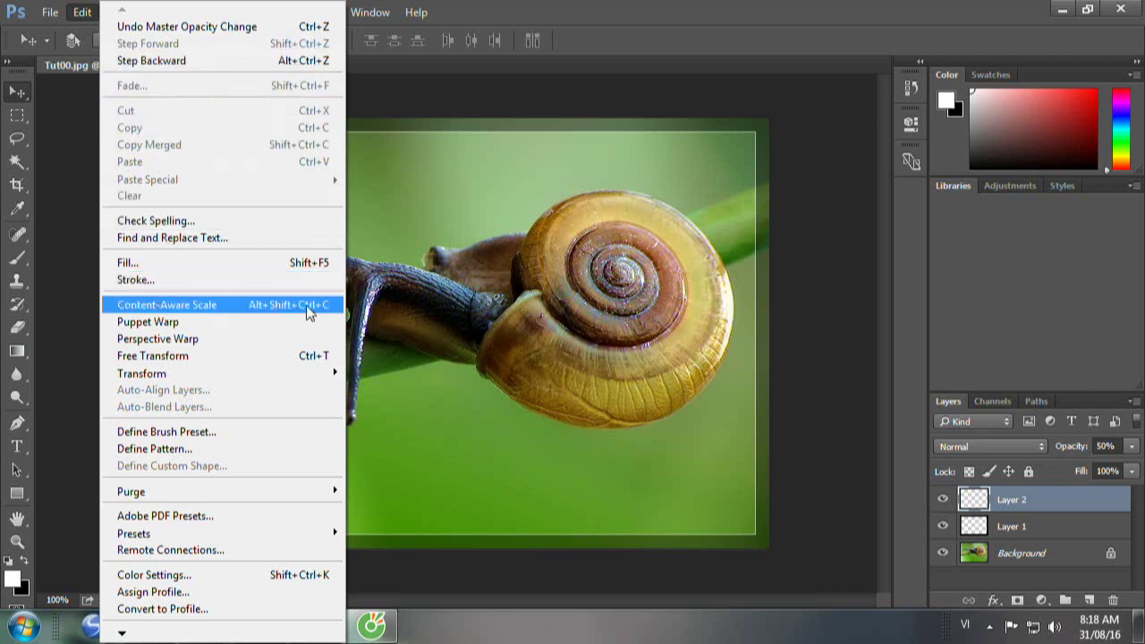
pyautogui.click(357, 82)
# Open the canvas size settings for the snail image and switch the units to pixels.
pyautogui.click(121, 14)
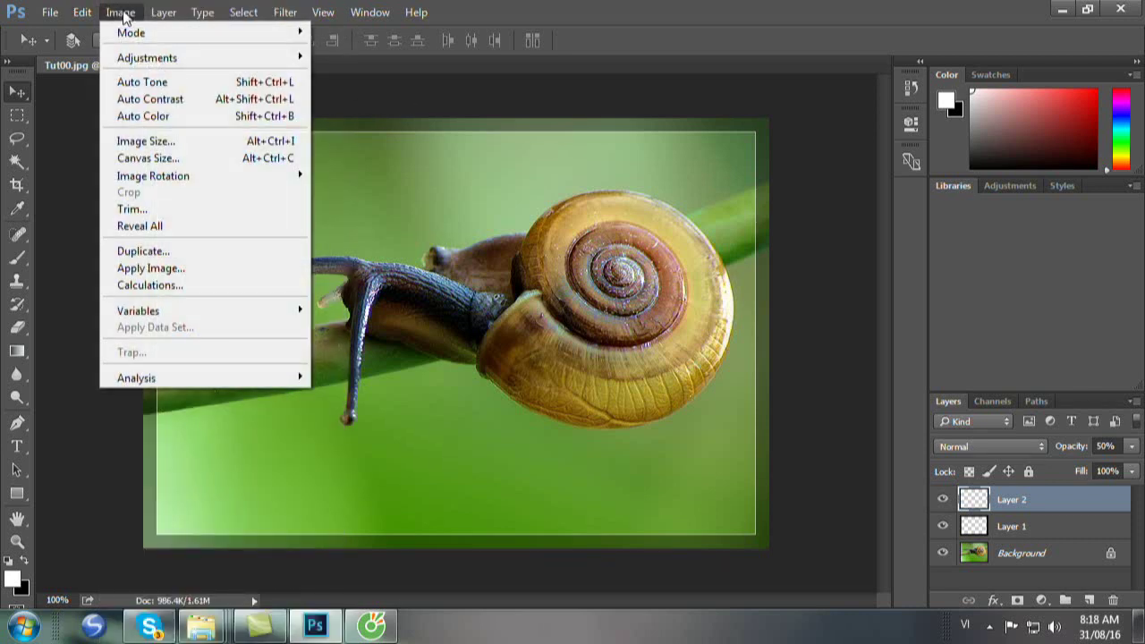
pyautogui.click(148, 161)
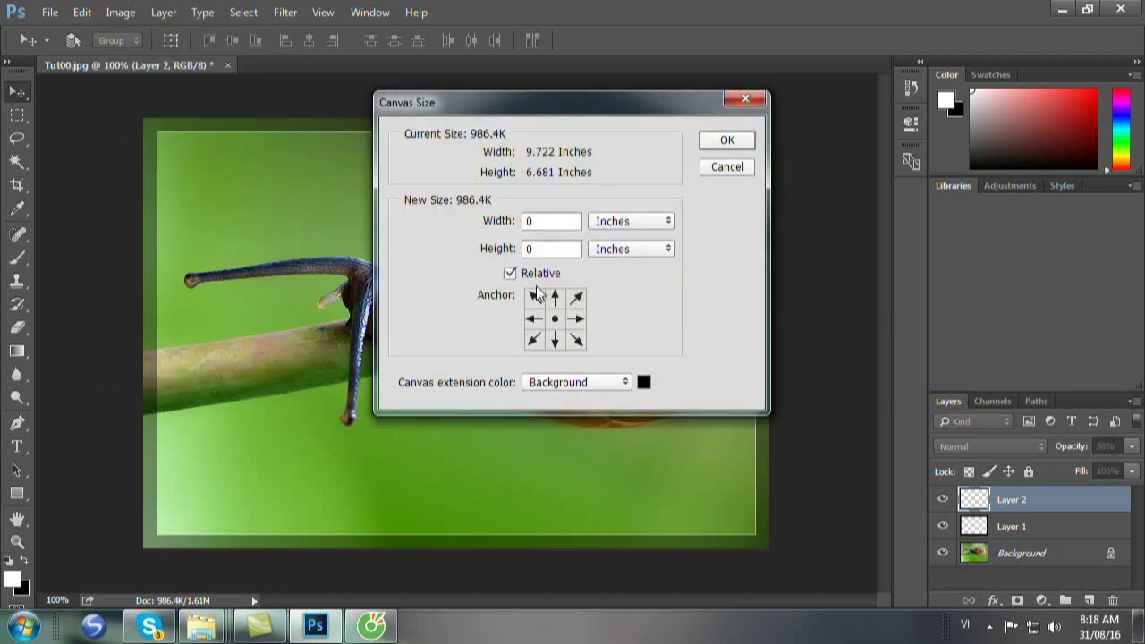
pyautogui.click(668, 222)
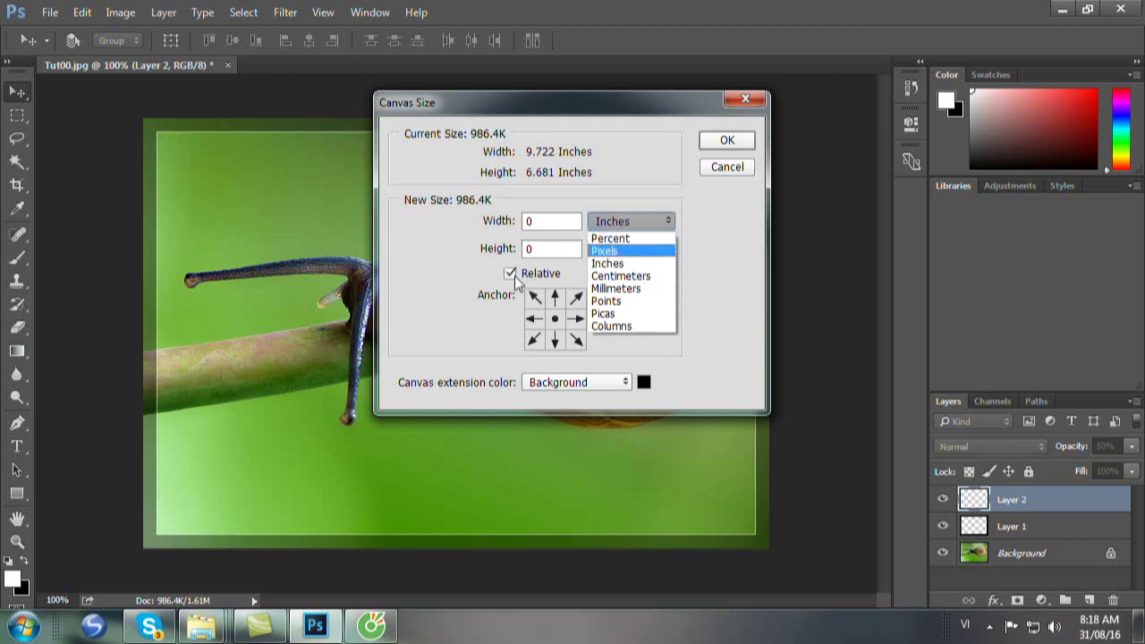
pyautogui.click(517, 283)
pyautogui.click(667, 222)
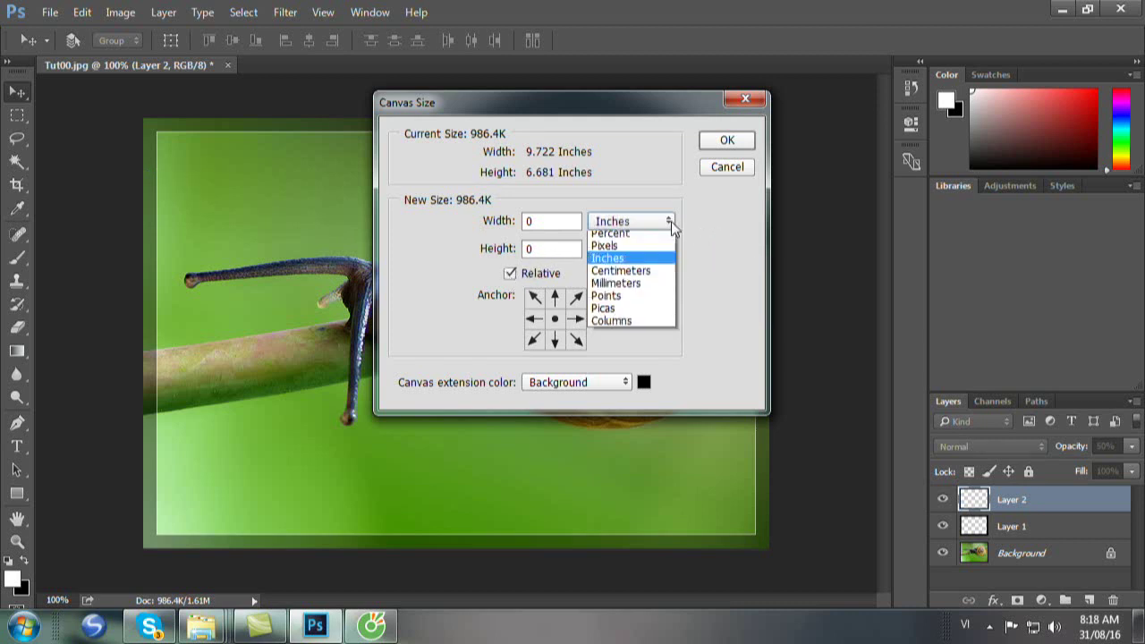
pyautogui.click(612, 252)
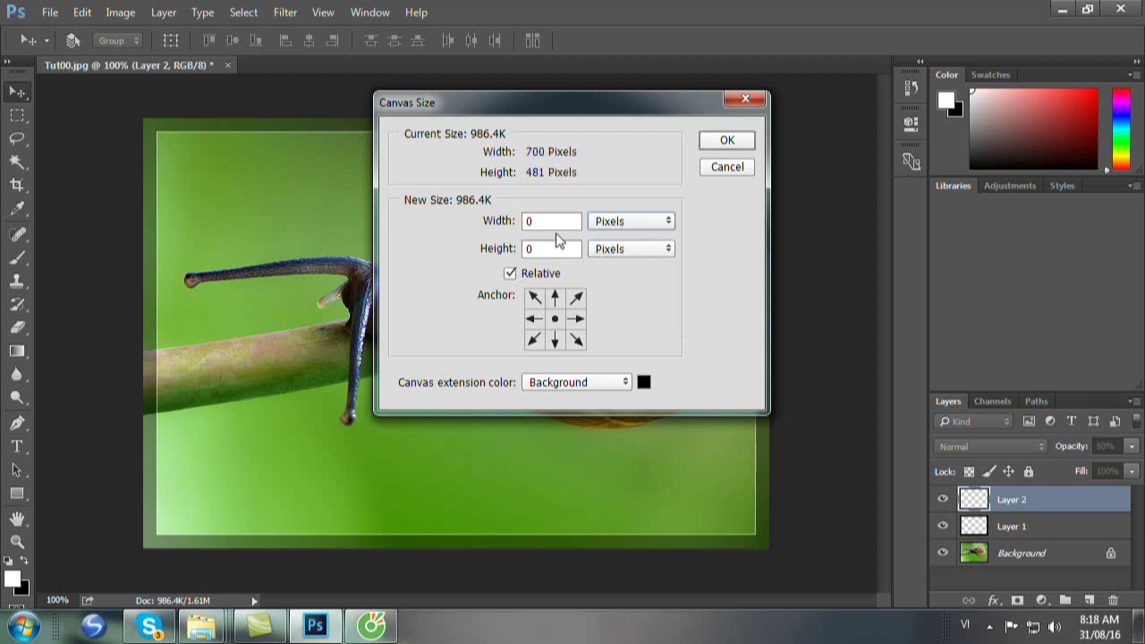
# Extend the canvas by 100 pixels in both width and height, relative to the current size, using the black background color.
pyautogui.moveTo(538, 224); pyautogui.dragTo(523, 220)
pyautogui.write('+0')
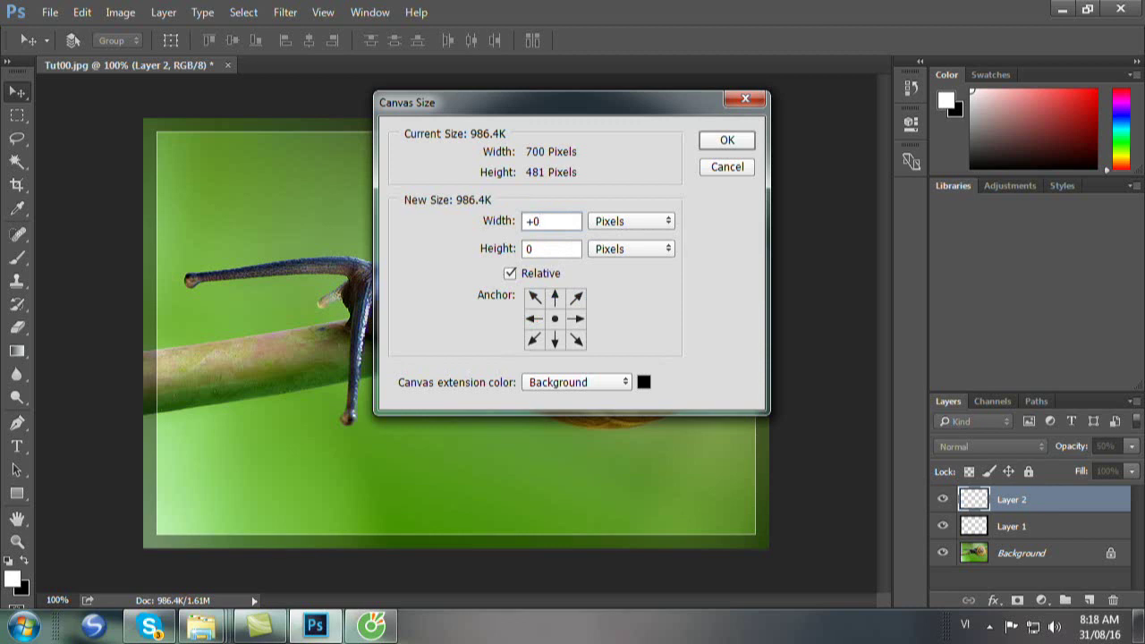
pyautogui.press('BackSpace')
pyautogui.write('100')
pyautogui.moveTo(550, 252); pyautogui.dragTo(526, 251)
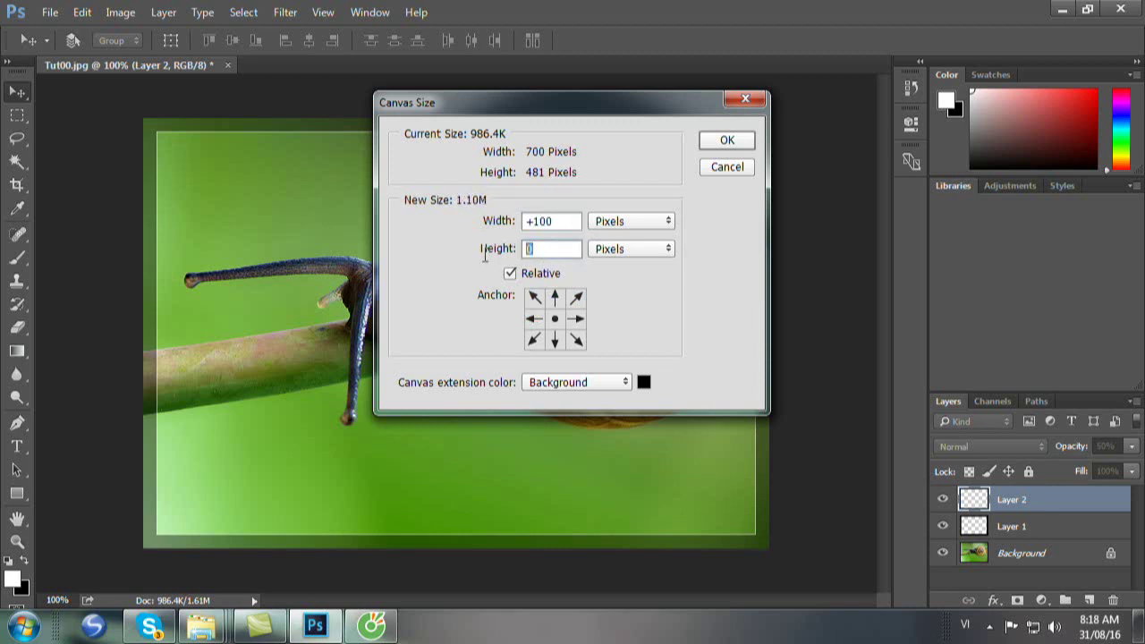
pyautogui.write('+100')
pyautogui.moveTo(550, 222); pyautogui.dragTo(632, 226)
pyautogui.click(631, 227)
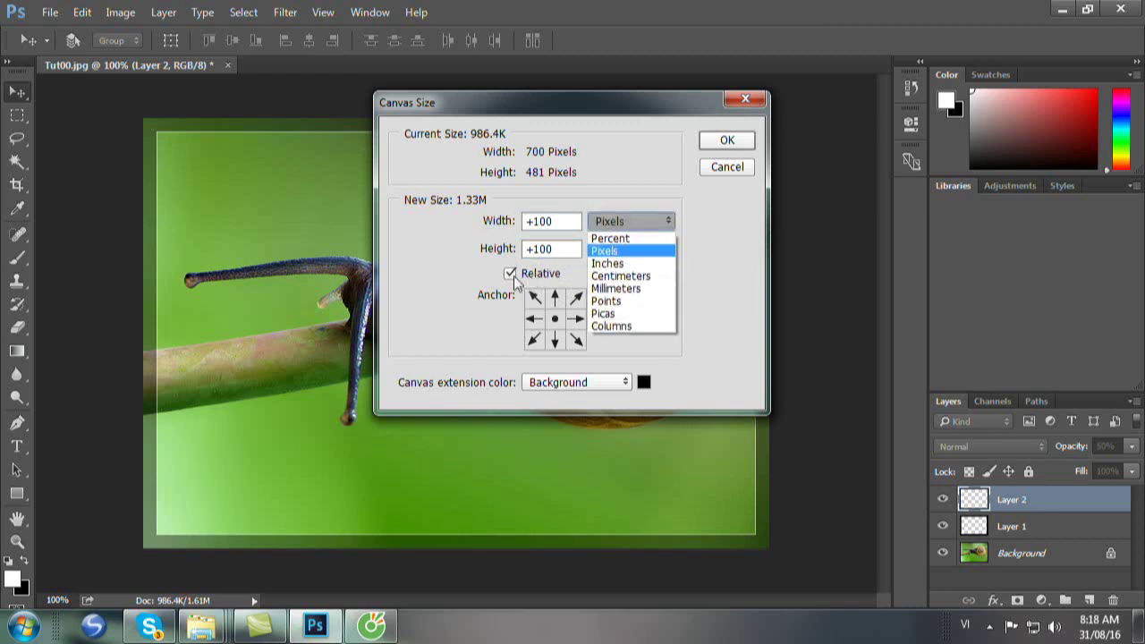
pyautogui.click(515, 279)
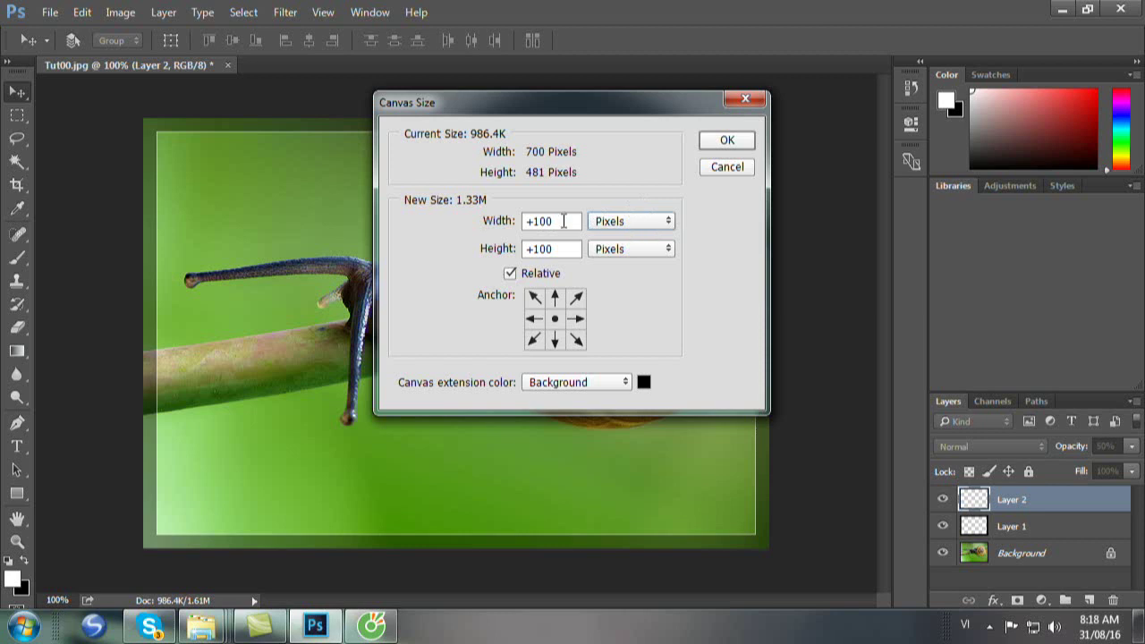
pyautogui.click(729, 139)
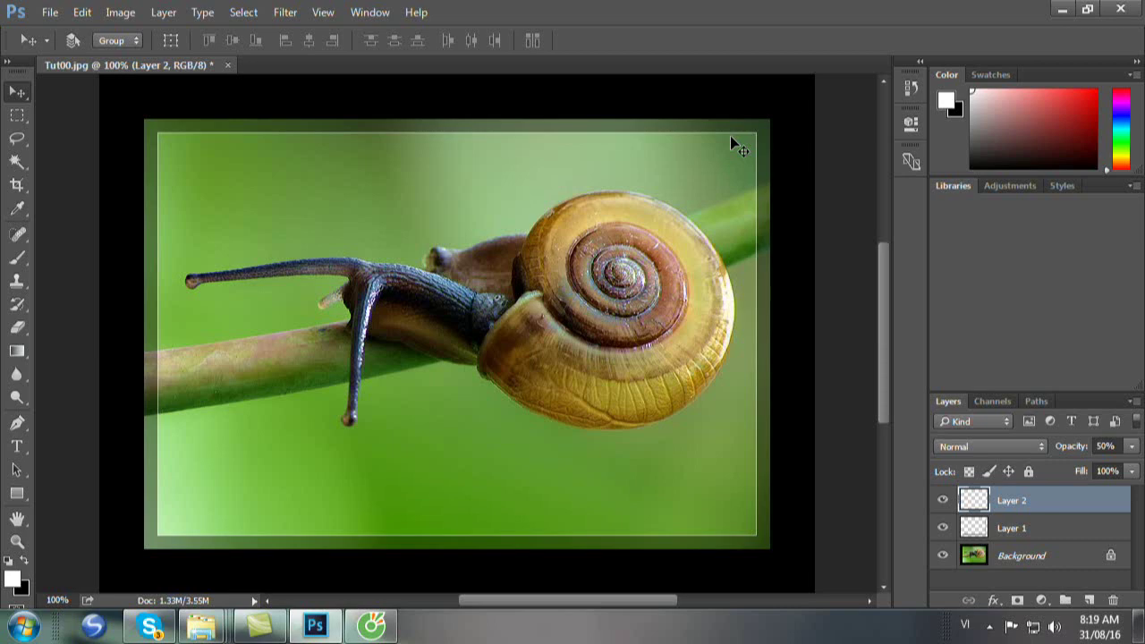
# Save the framed snail image to the Desktop as a JPEG named "Khung so 3" with quality 8 and Baseline ("Standard") format.
pyautogui.hotkey('ctrl', 'shift', 's')
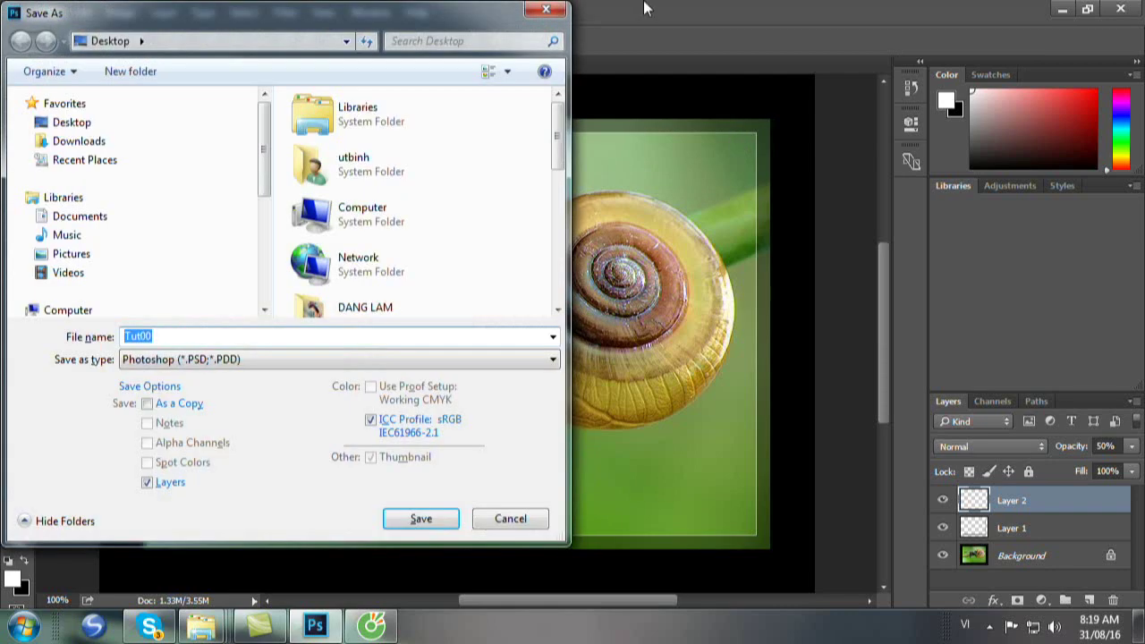
pyautogui.click(59, 123)
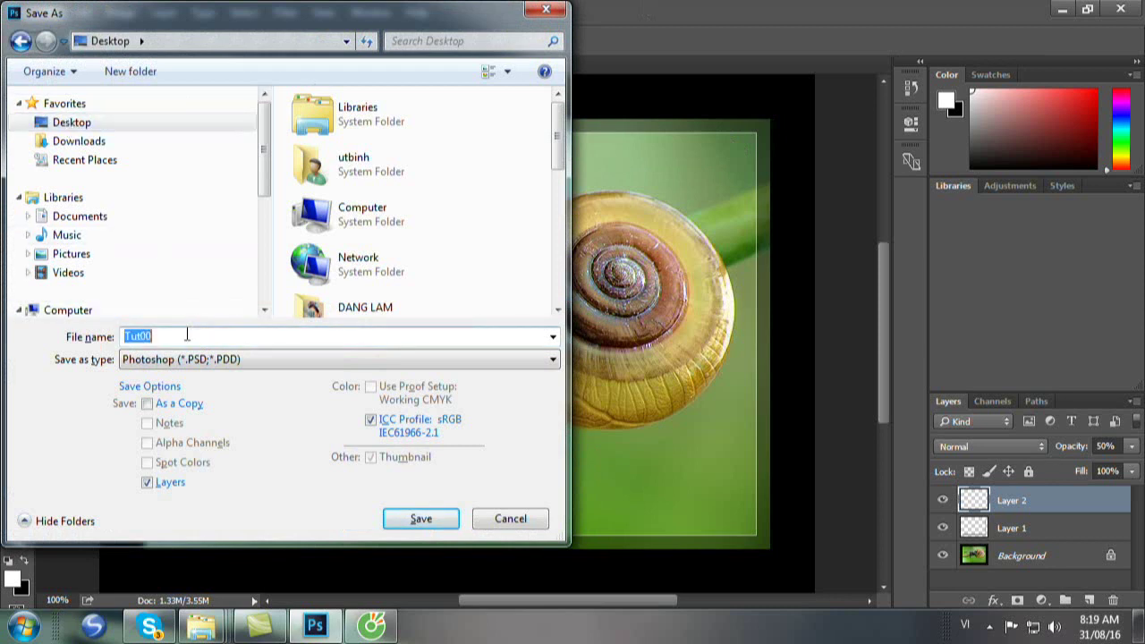
pyautogui.write('Khu')
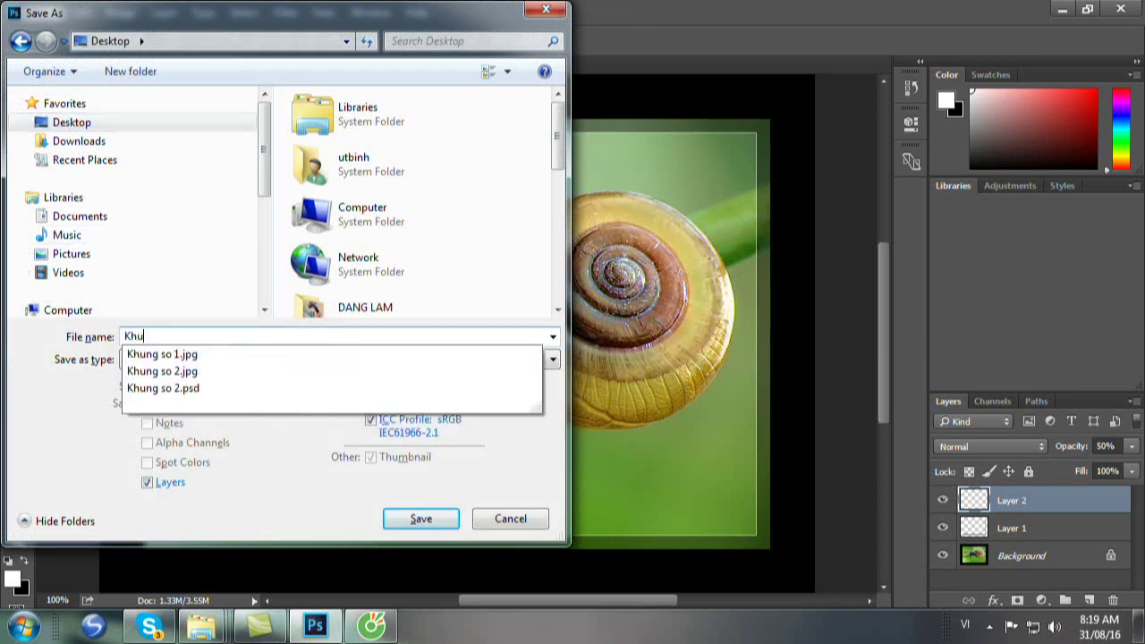
pyautogui.write('ng so 3')
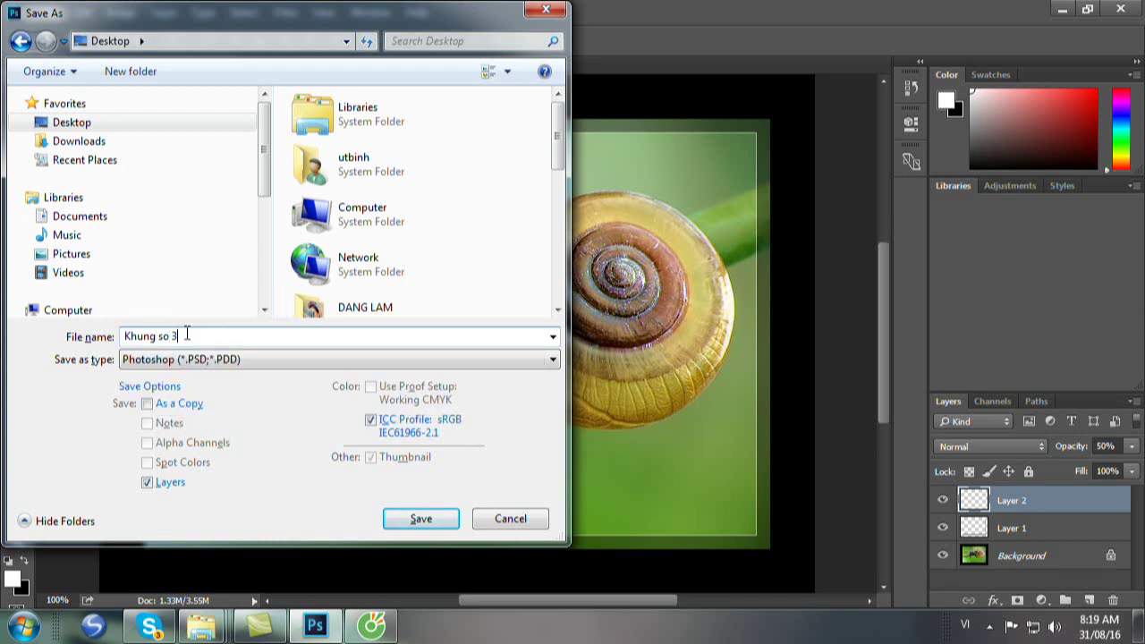
pyautogui.click(554, 360)
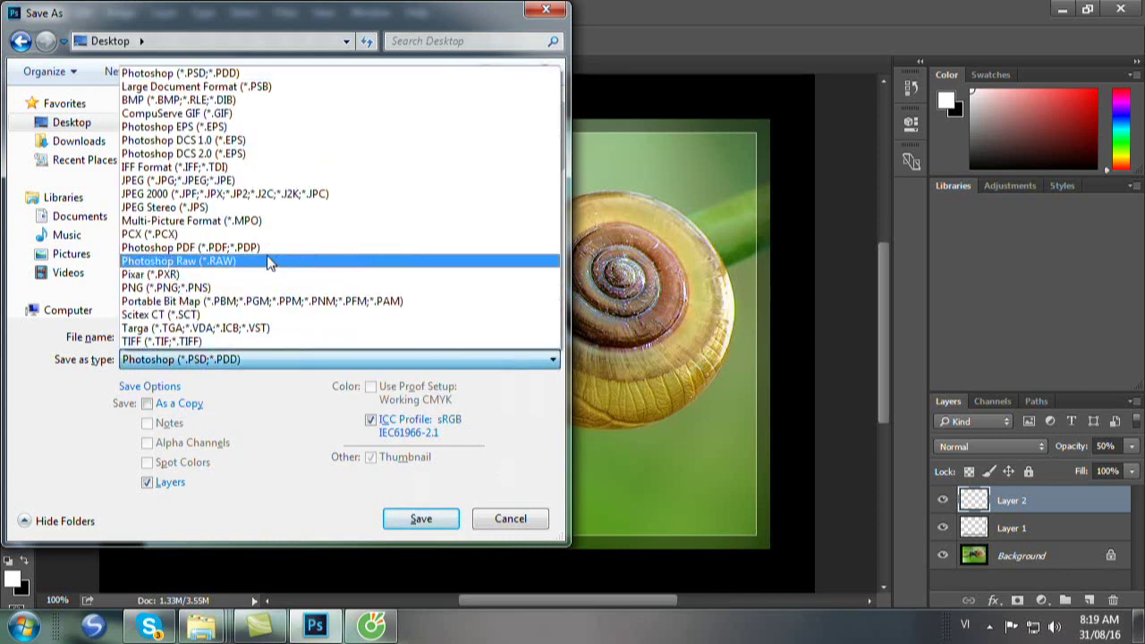
pyautogui.click(160, 180)
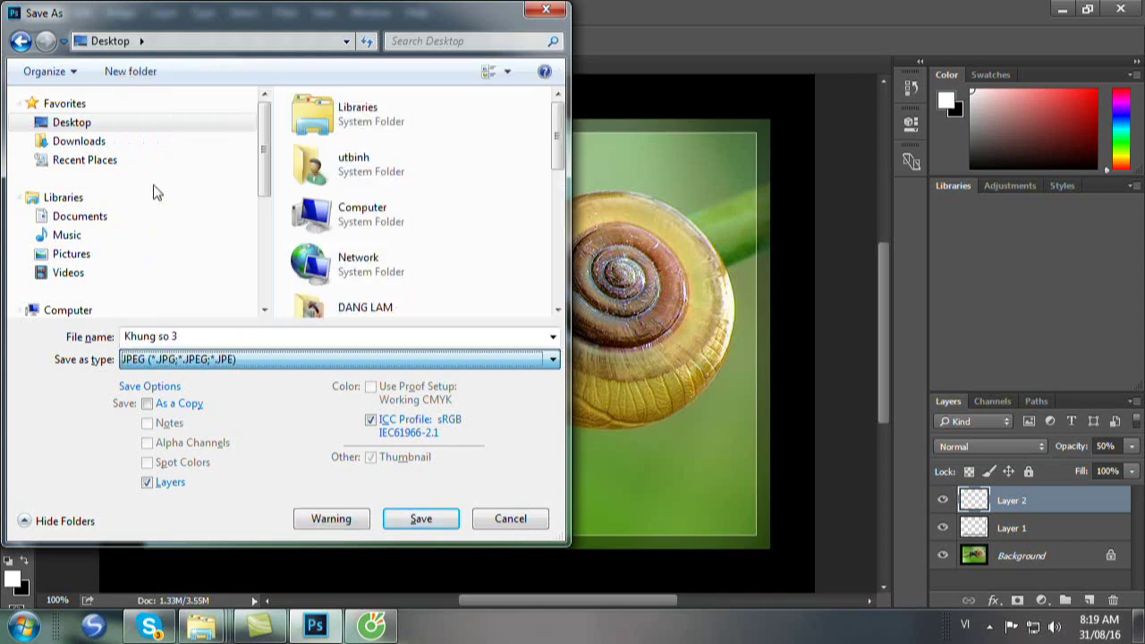
pyautogui.click(417, 522)
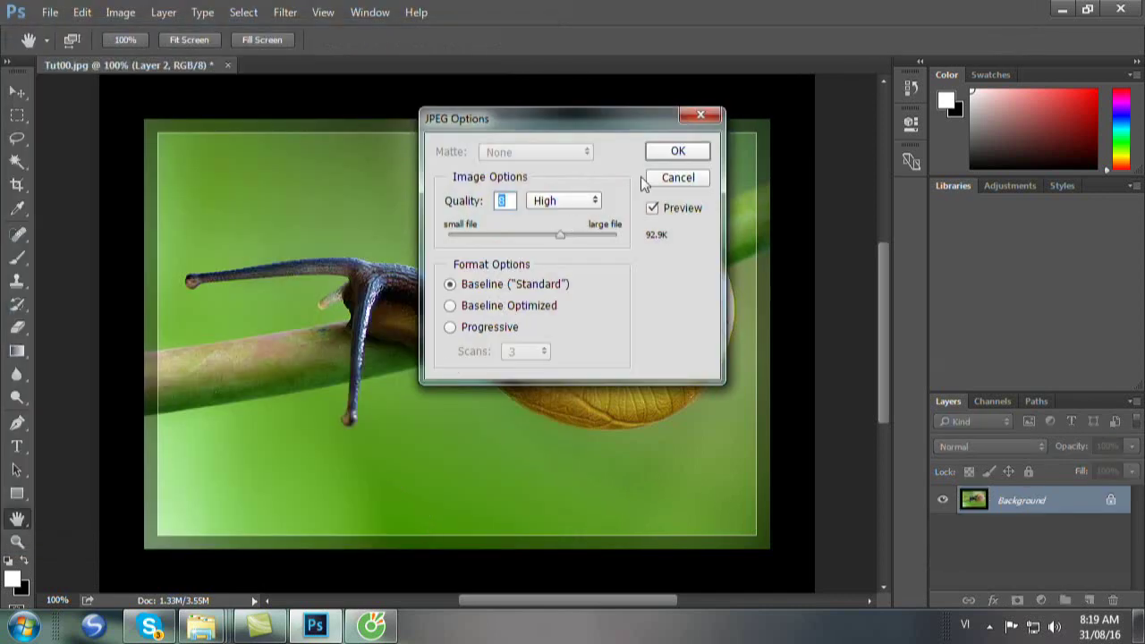
pyautogui.click(658, 152)
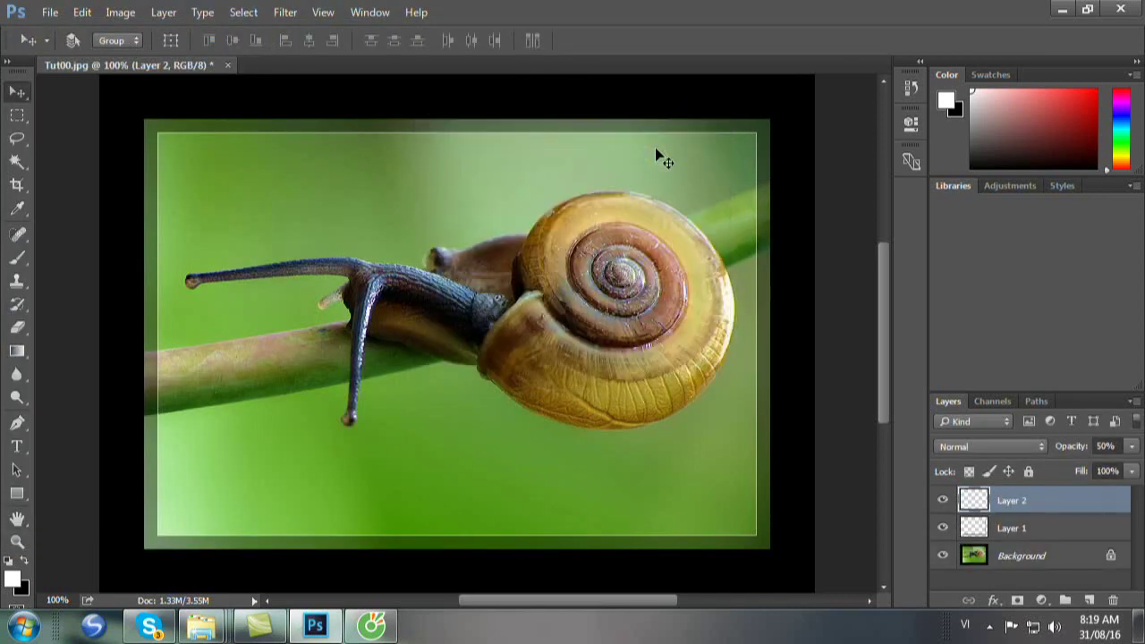
# Save the layered image to the Desktop as a Photoshop PSD file named "Khung so 3" with Maximize Compatibility enabled.
pyautogui.hotkey('ctrl', 'shift', 's')
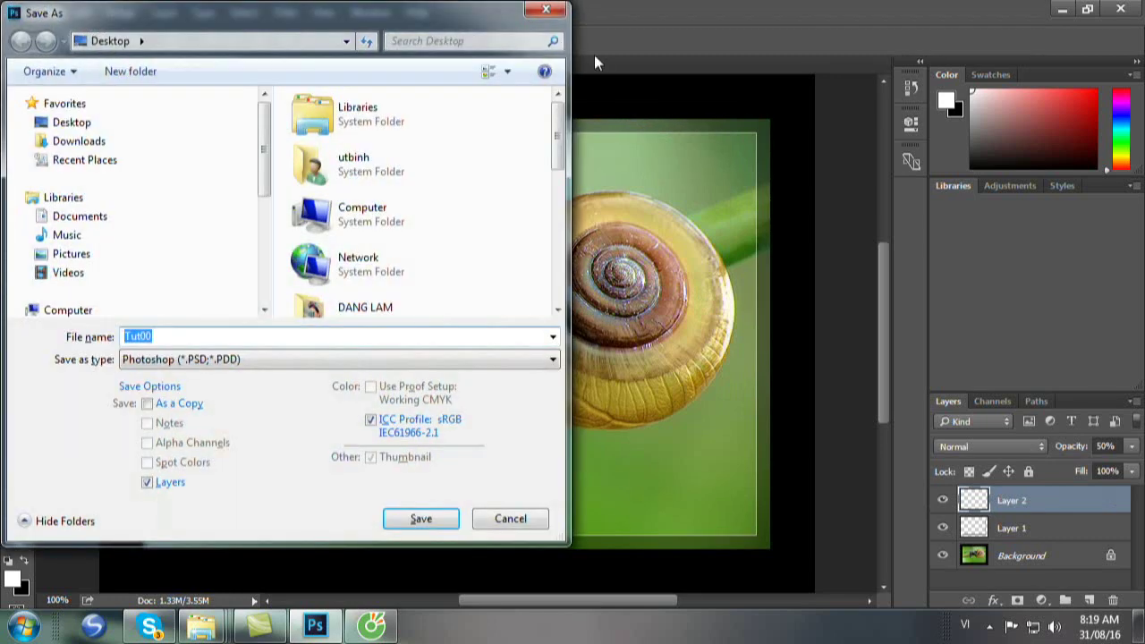
pyautogui.click(79, 127)
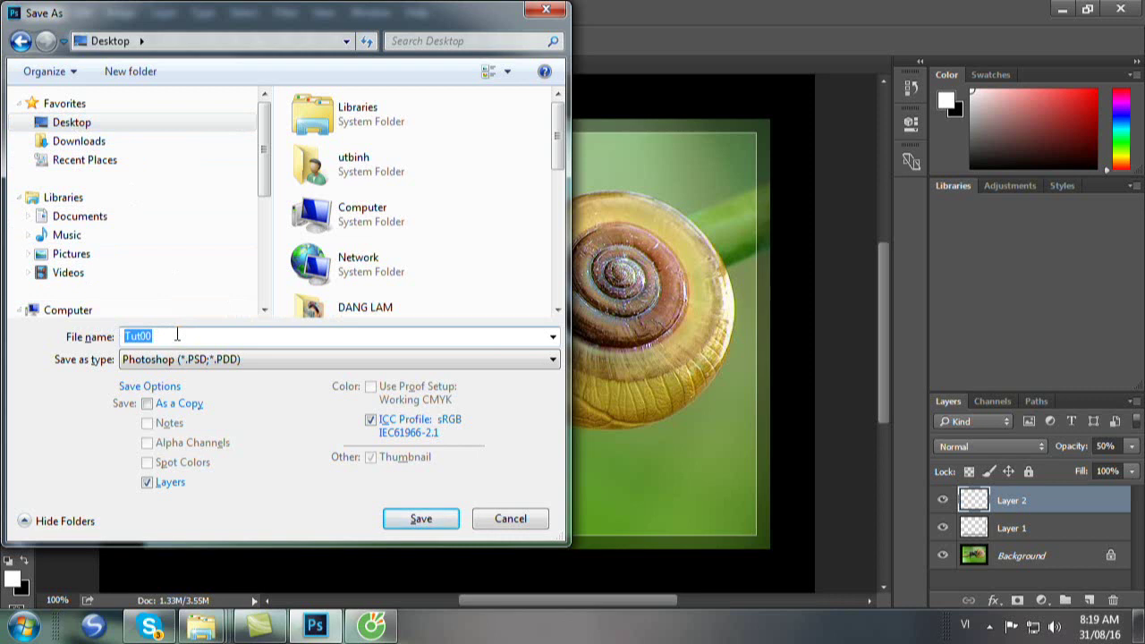
pyautogui.write('Khung so')
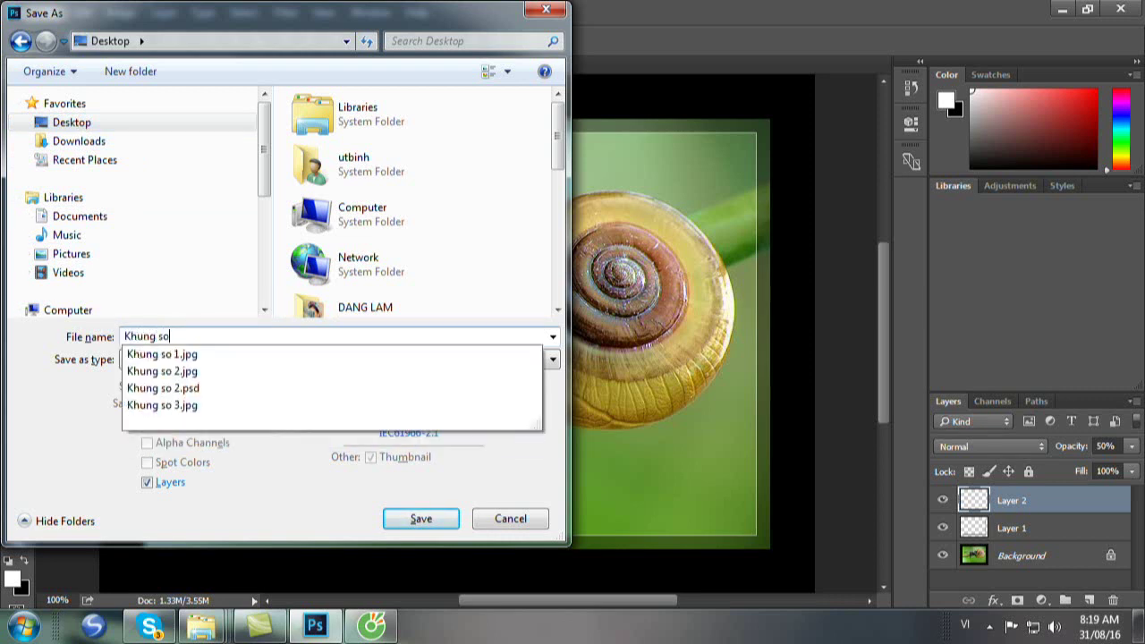
pyautogui.write(' 3')
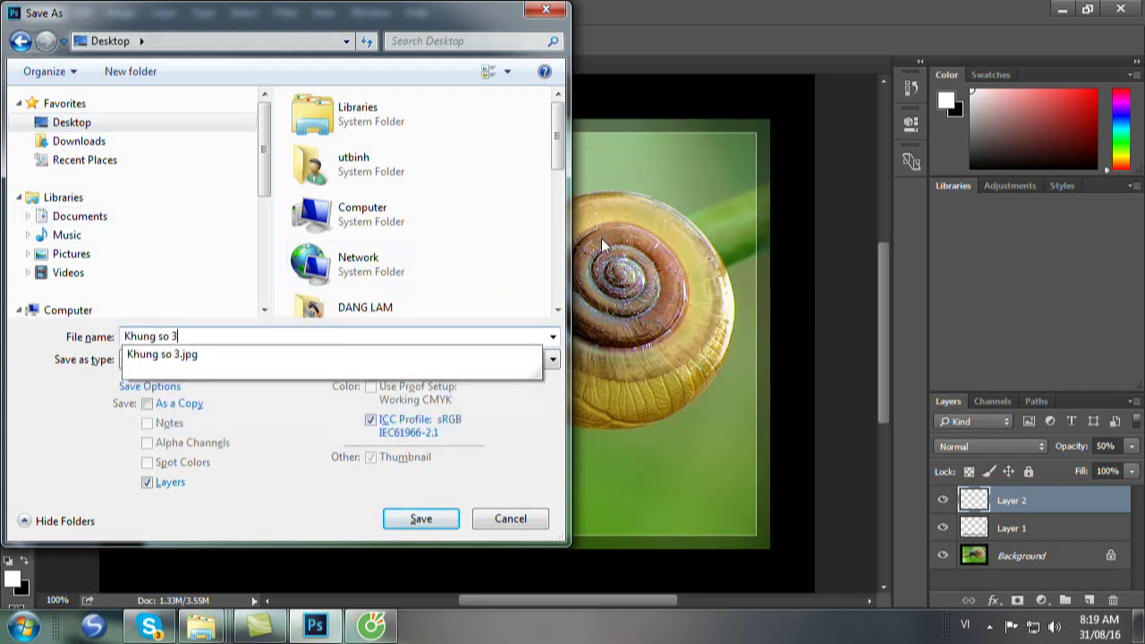
pyautogui.press('Tab')
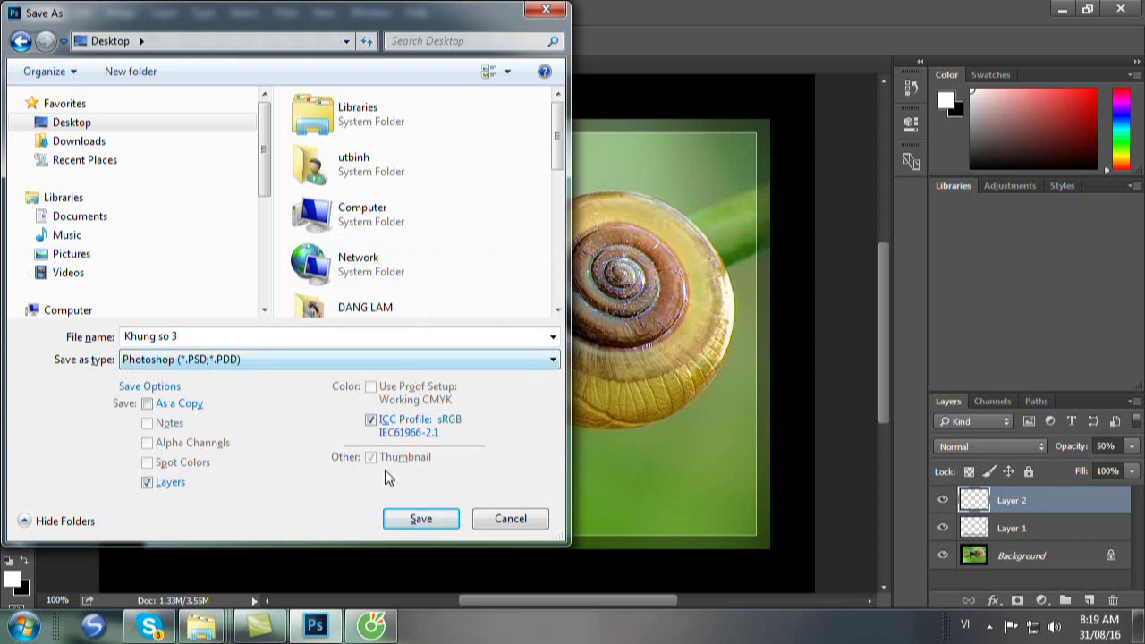
pyautogui.click(417, 526)
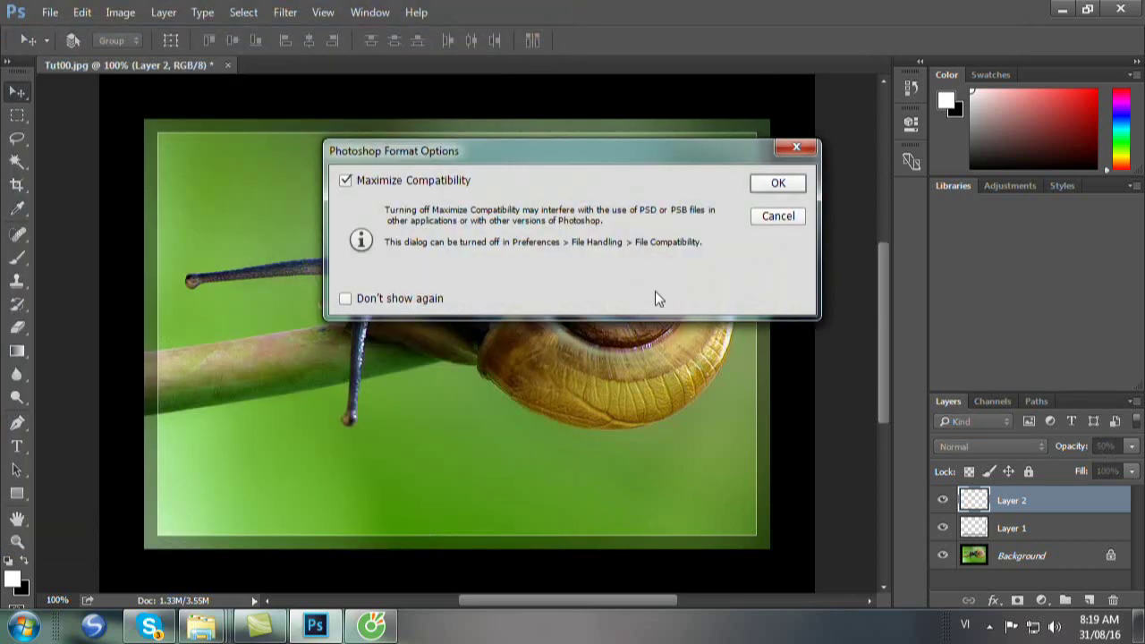
pyautogui.click(778, 183)
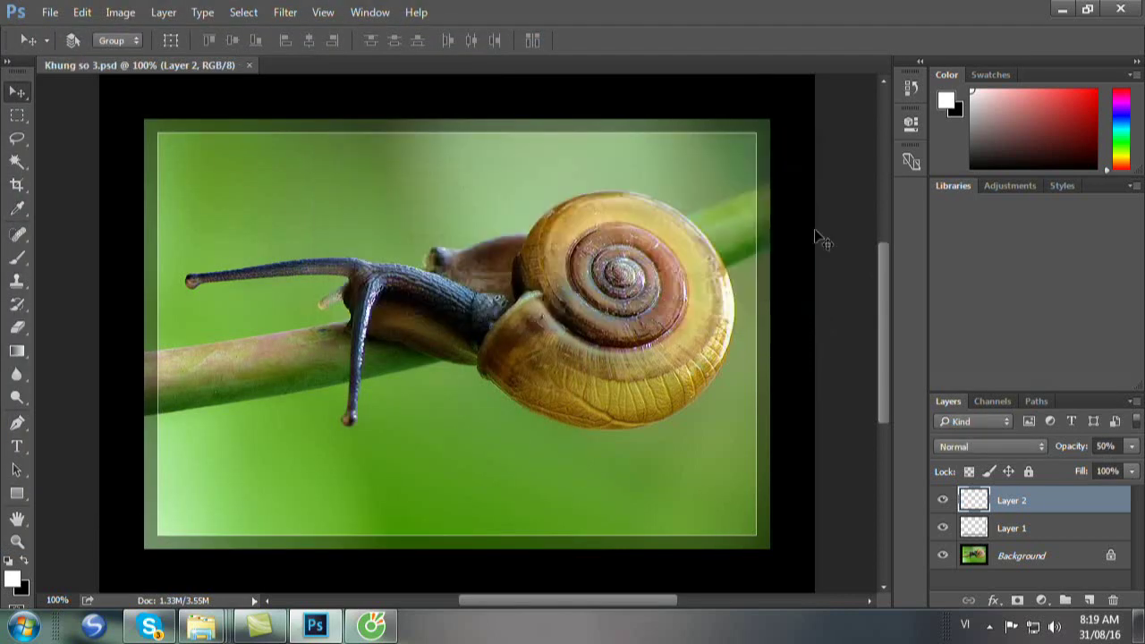
# Switch to the desktop and open the exported "Khung so 3" JPEG in the image viewer to check the finished frame.
pyautogui.click(1136, 624)
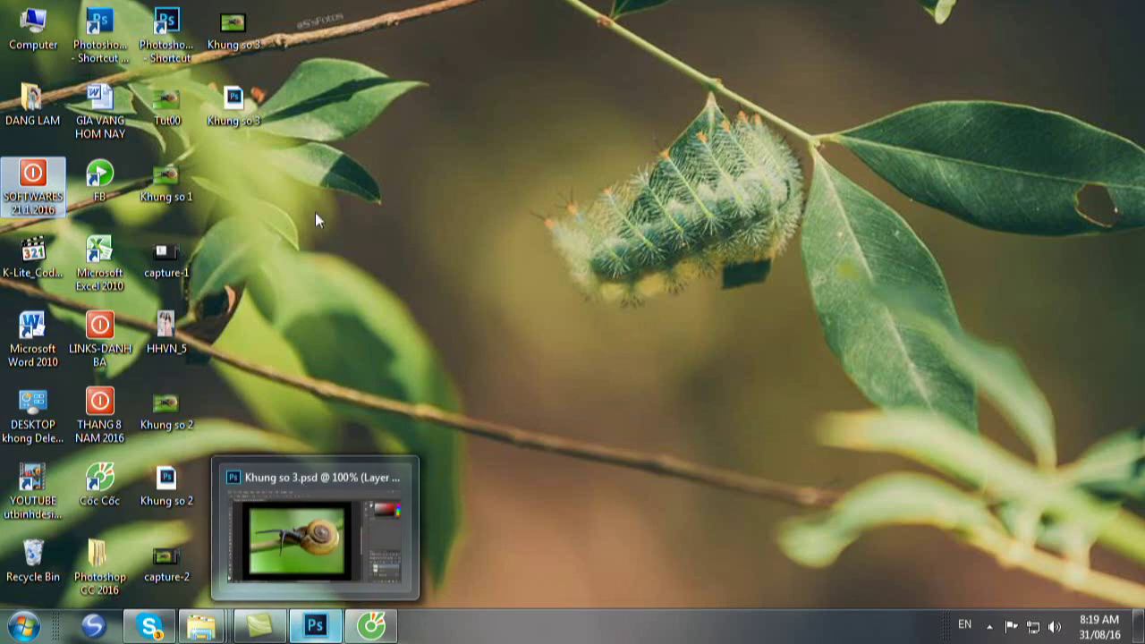
pyautogui.doubleClick(238, 31)
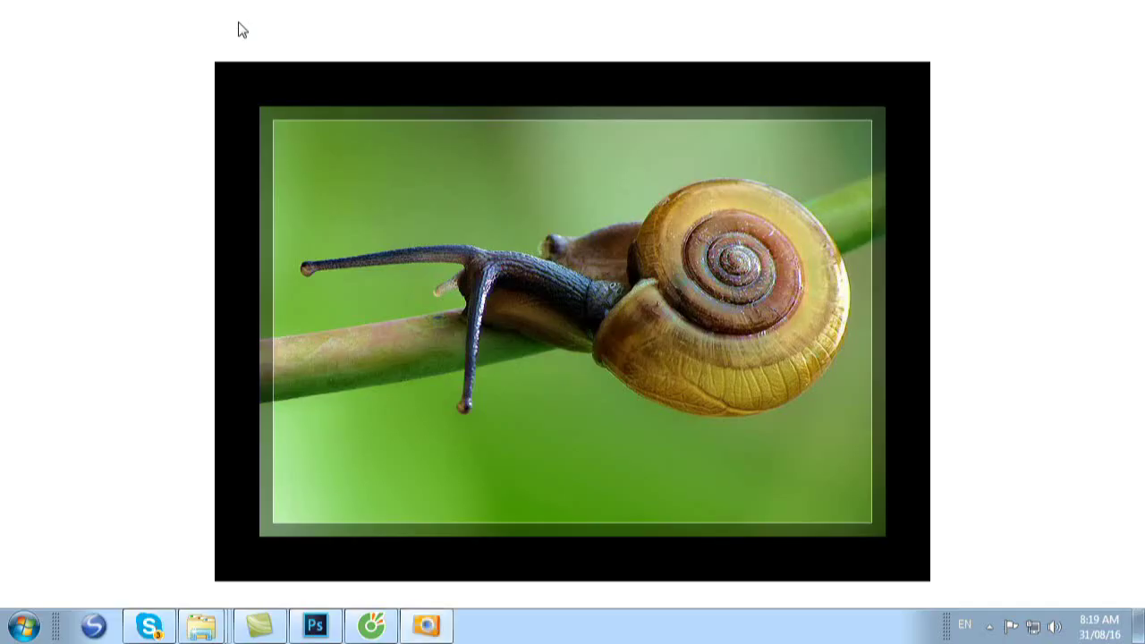